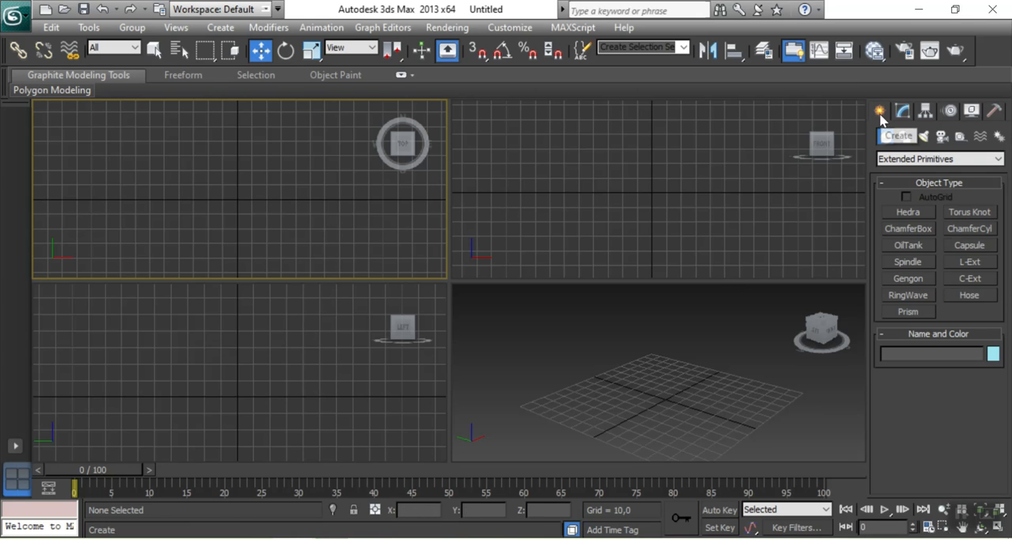
Look over the Compound Objects types, and switch the geometry category to Standard Primitives
left_click(917, 159)
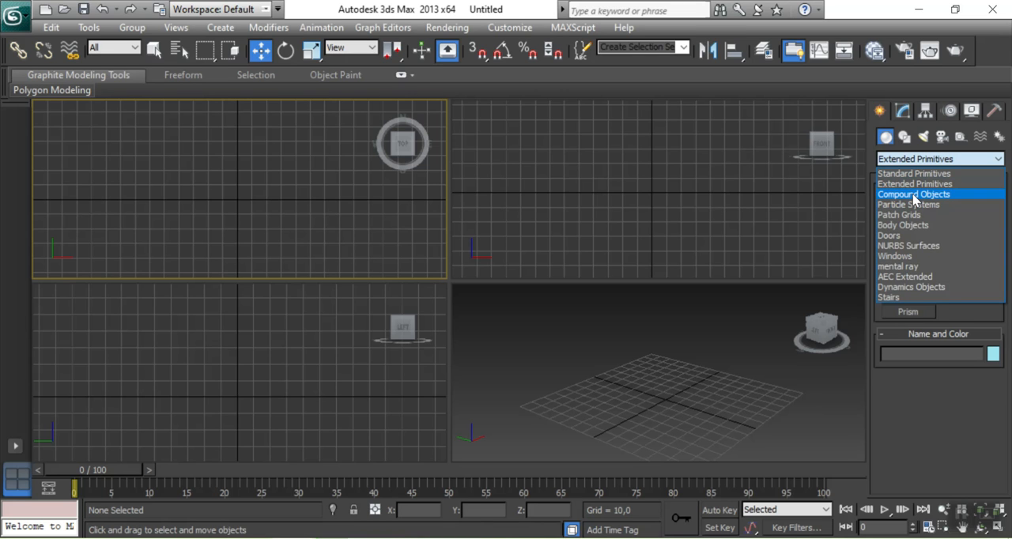
left_click(914, 195)
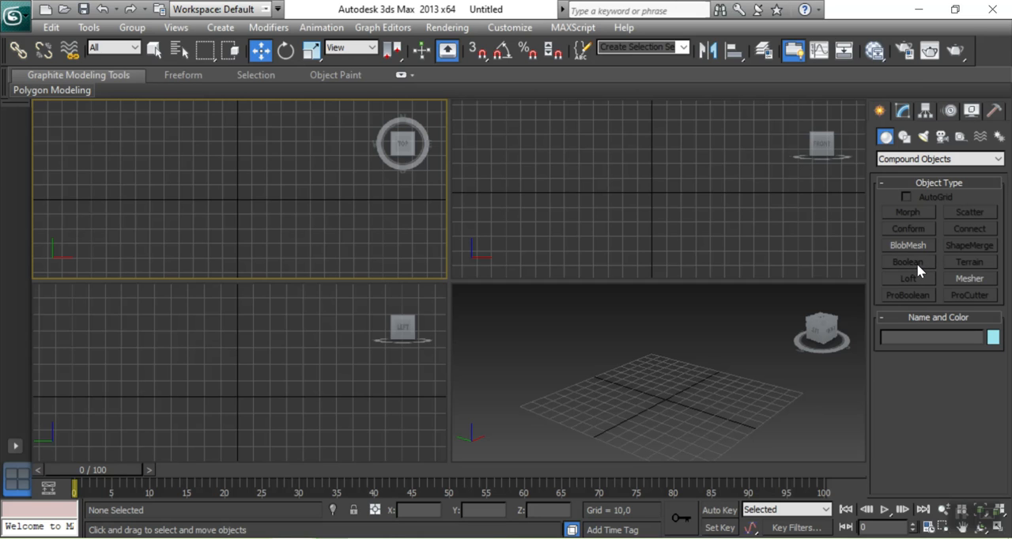
left_click(891, 158)
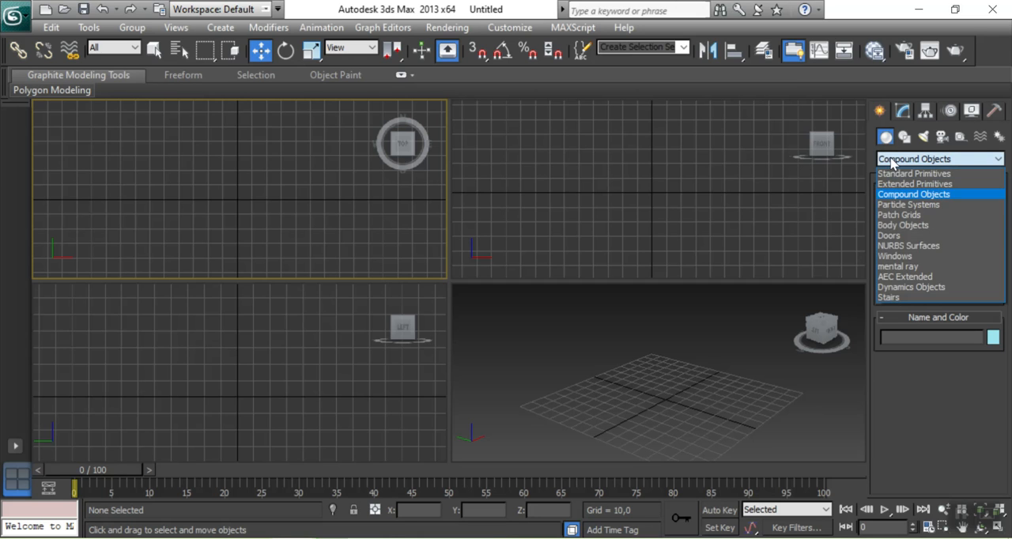
left_click(898, 174)
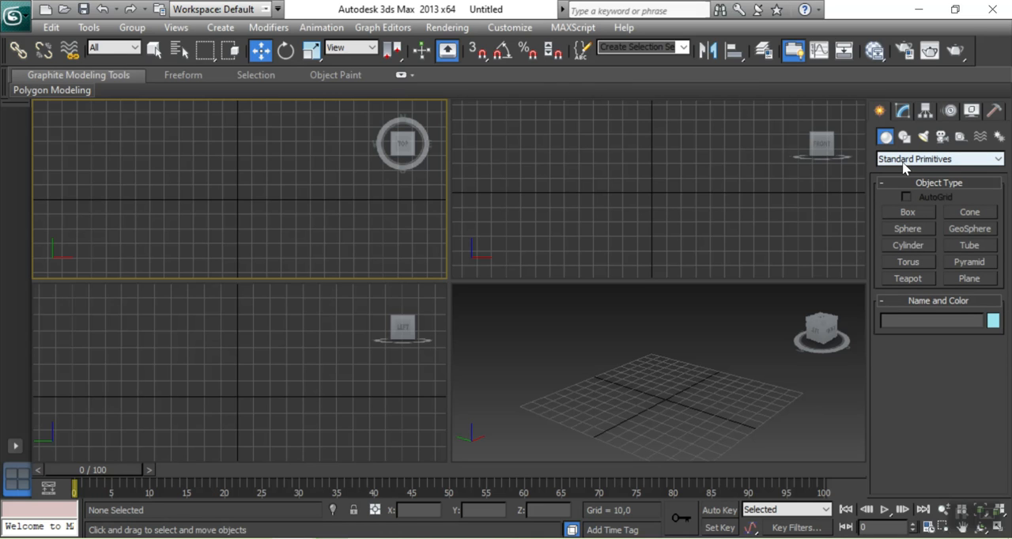
left_click(907, 162)
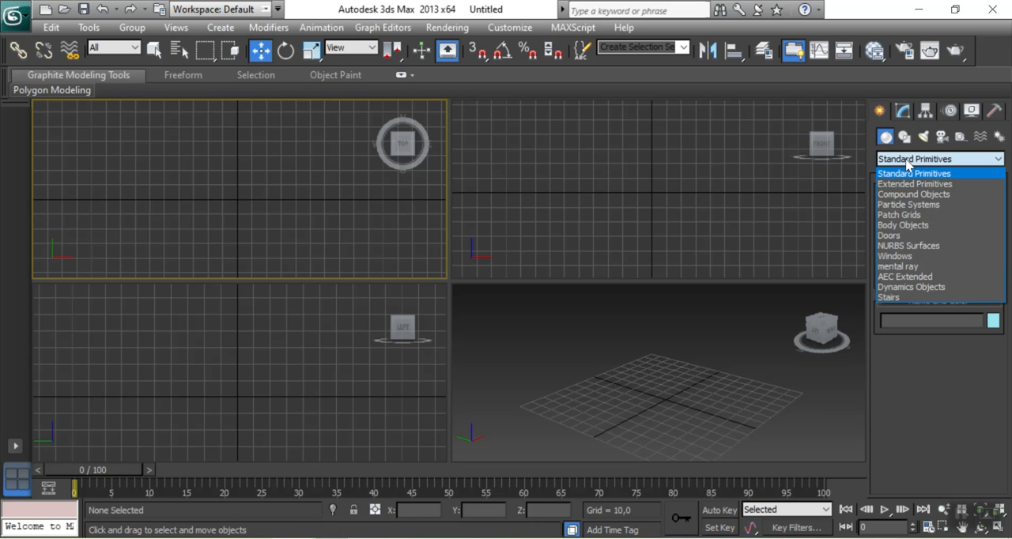
left_click(909, 173)
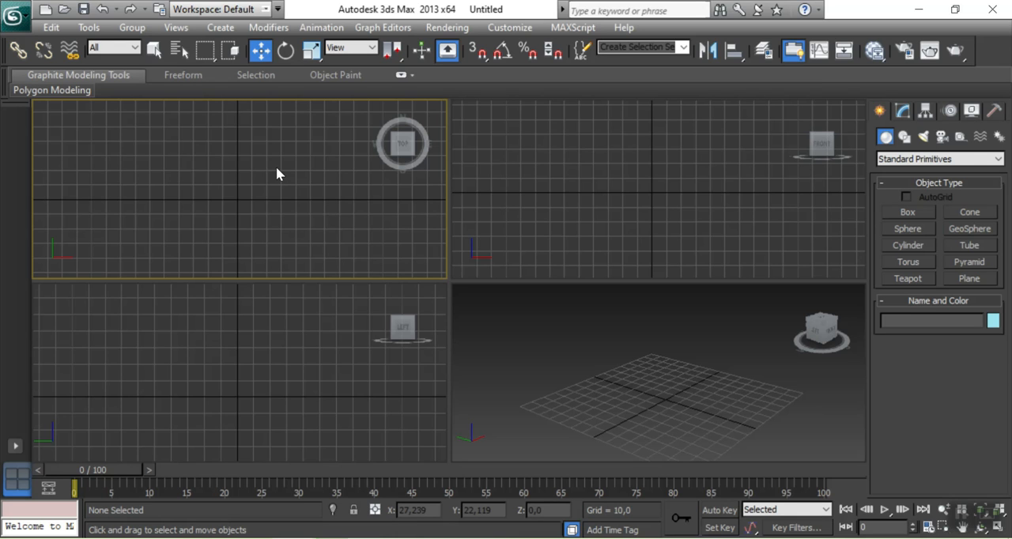
Create a cylinder near the origin in the Top view, about 19.2 units in radius and 35.8 units high
left_click(902, 246)
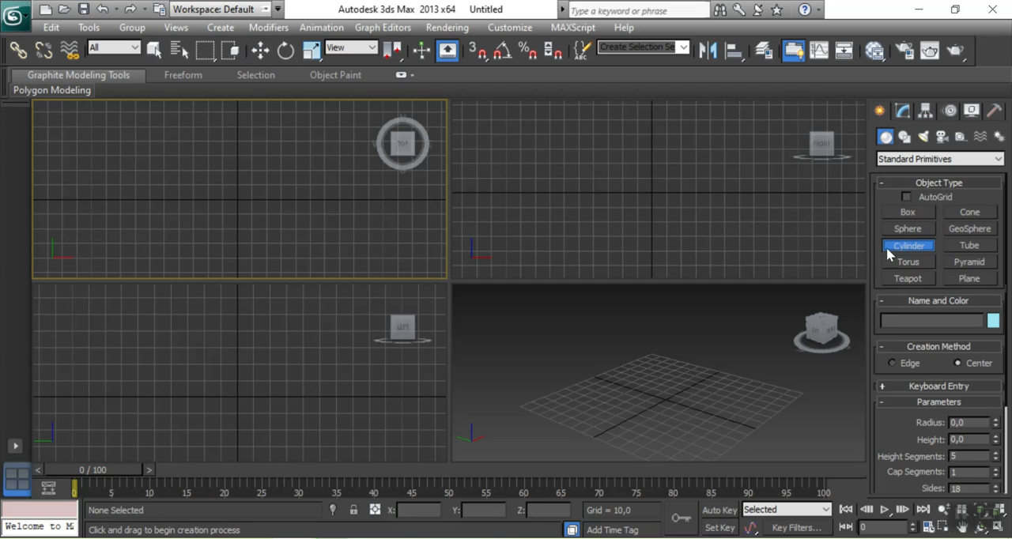
left_click_drag(230, 186, 242, 205)
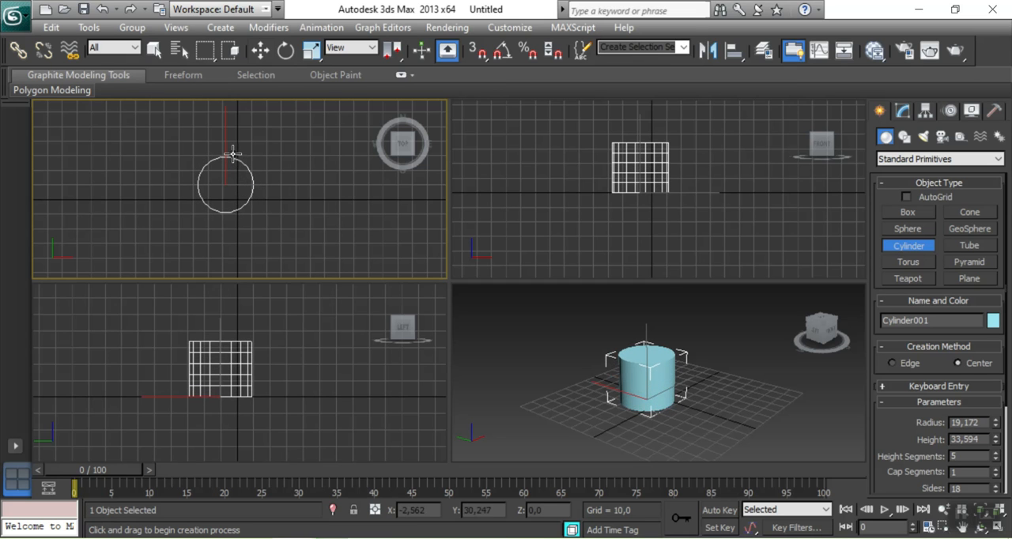
left_click(260, 49)
left_click(276, 246)
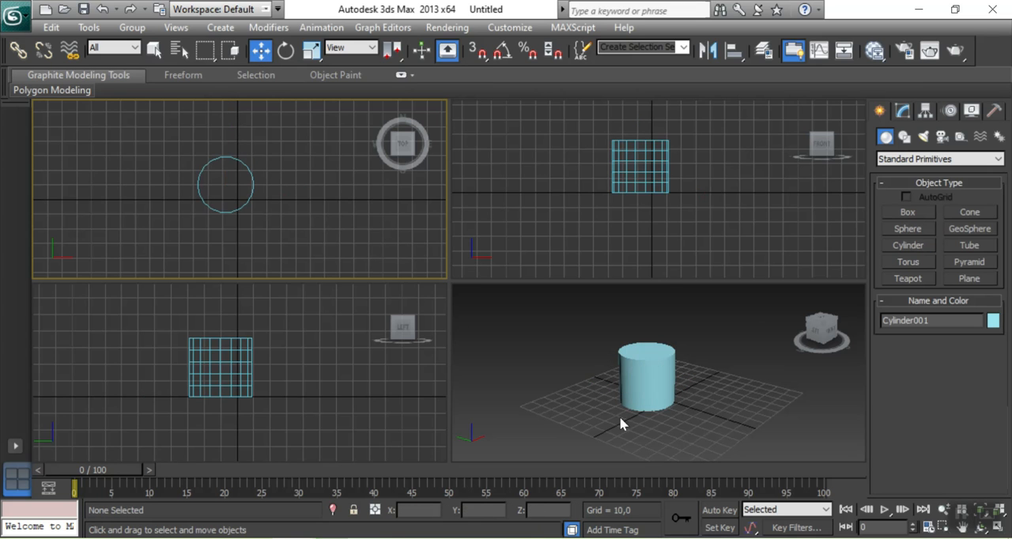
Duplicate the cylinder, offsetting the clone about 9 units along the X axis
left_click(251, 173)
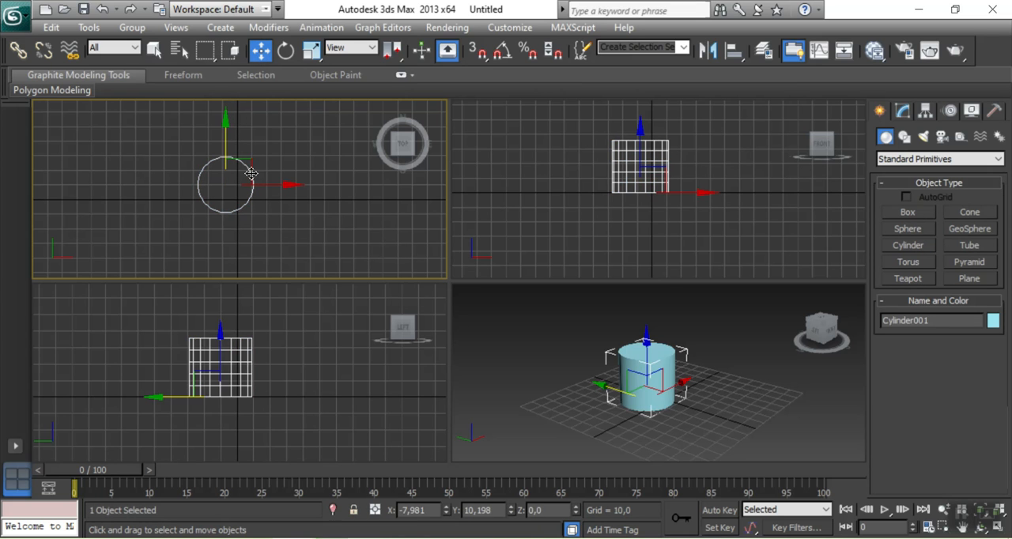
left_click_drag(251, 173, 264, 174, "shift")
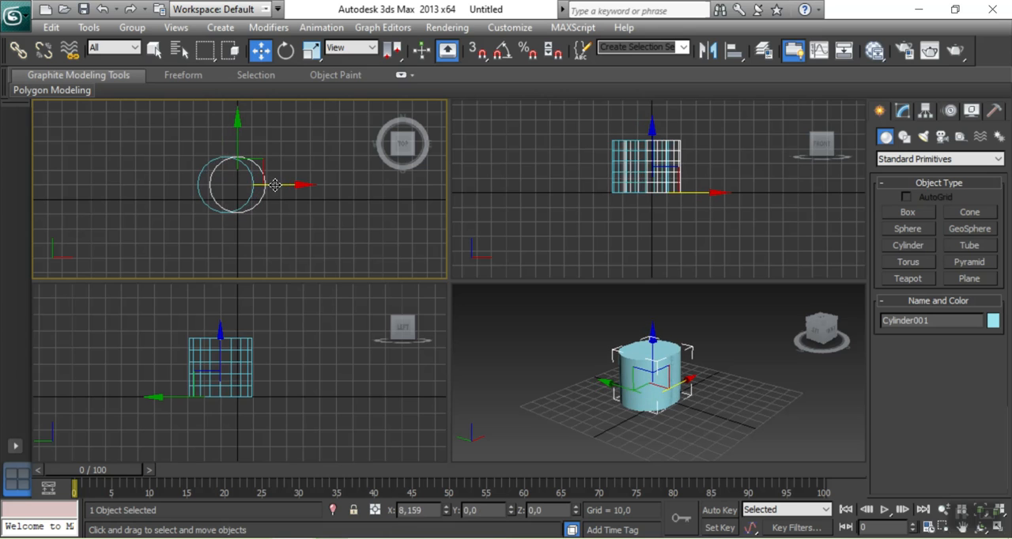
left_click(505, 343)
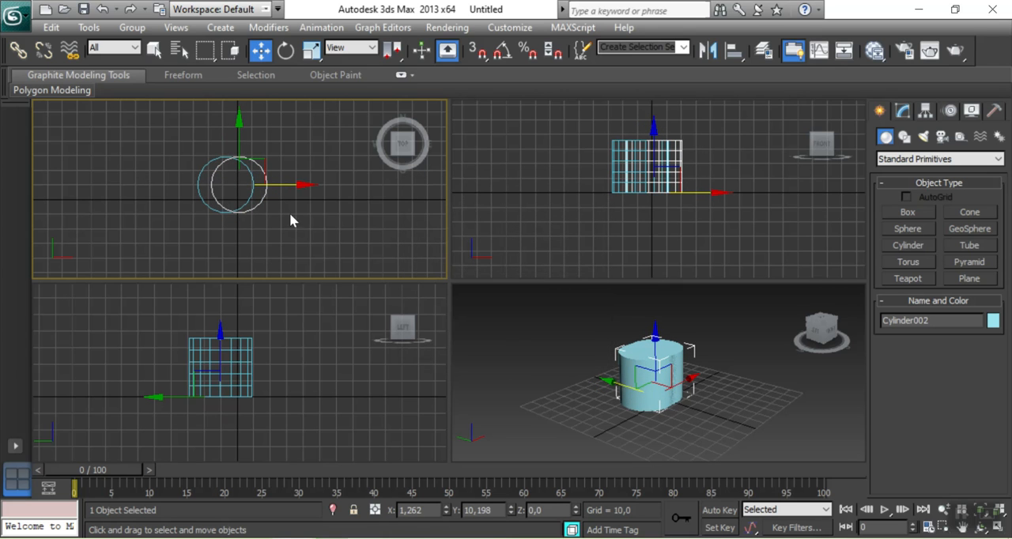
Scale the duplicate cylinder uniformly to about 94.5% and move it back along X so it sits concentrically inside the original
scroll(253, 194, "up", 5)
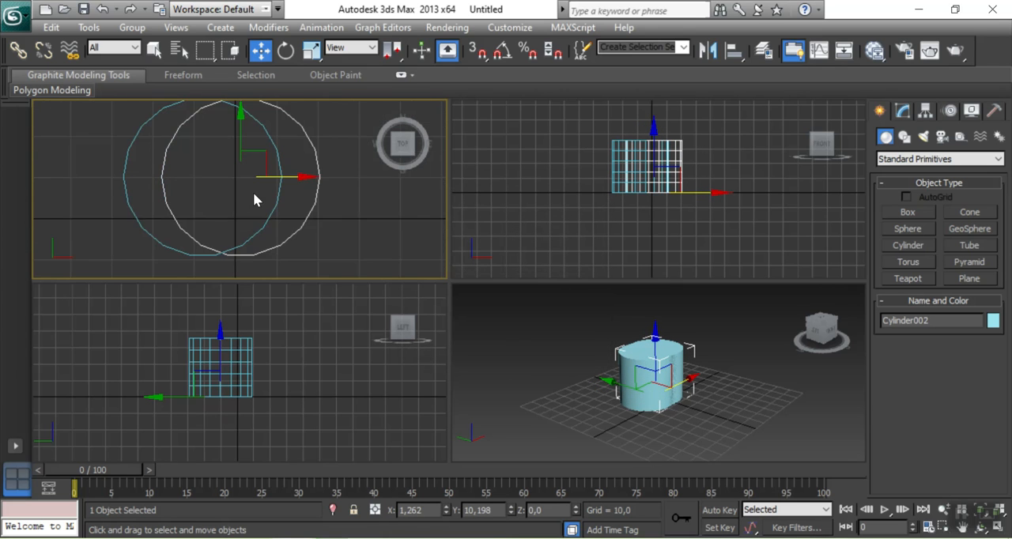
scroll(259, 197, "down", 2)
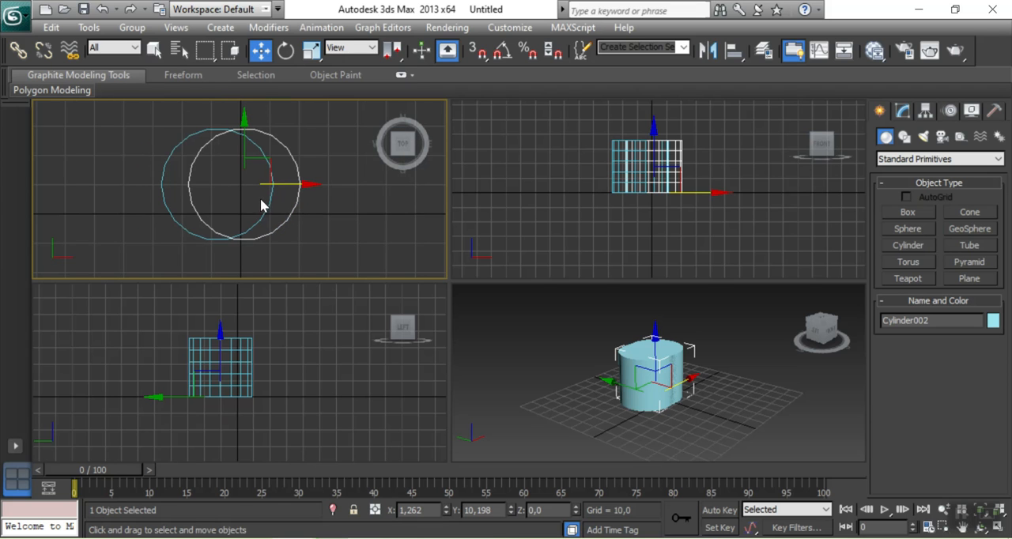
left_click(309, 57)
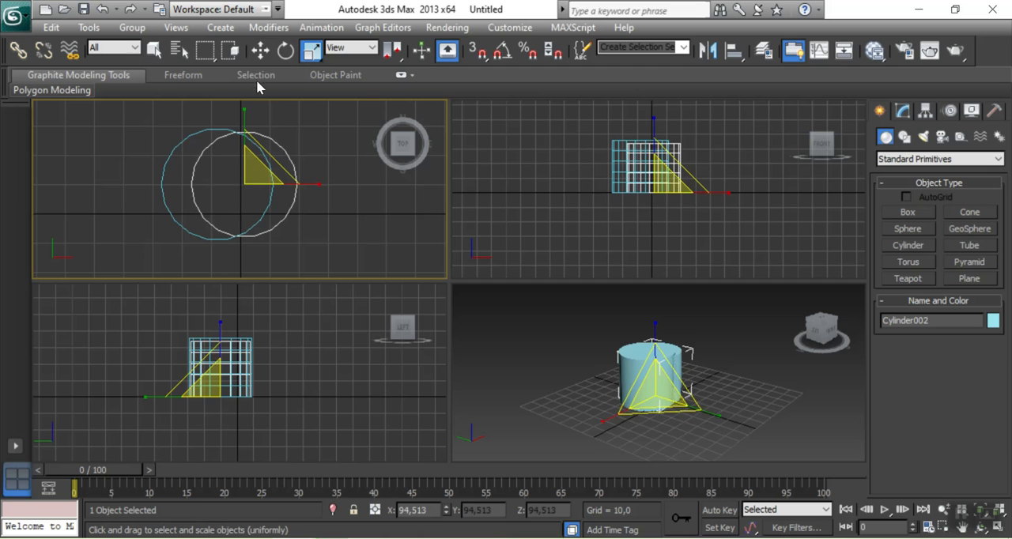
left_click(261, 50)
left_click_drag(297, 182, 276, 182)
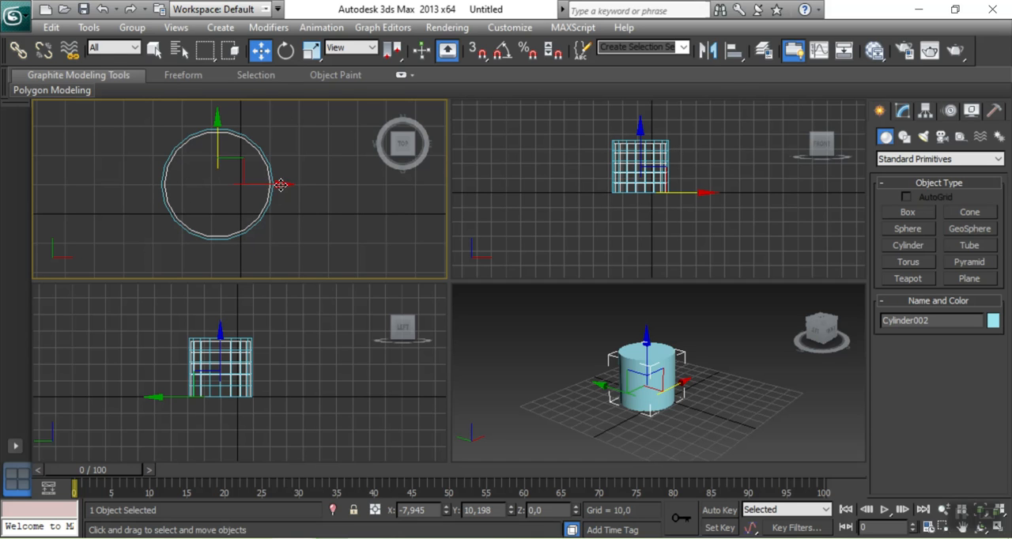
Stretch the inner cylinder vertically in the Front view to about 121% so it rises above the outer cylinder
scroll(632, 234, "up", 3)
scroll(634, 234, "up", 3)
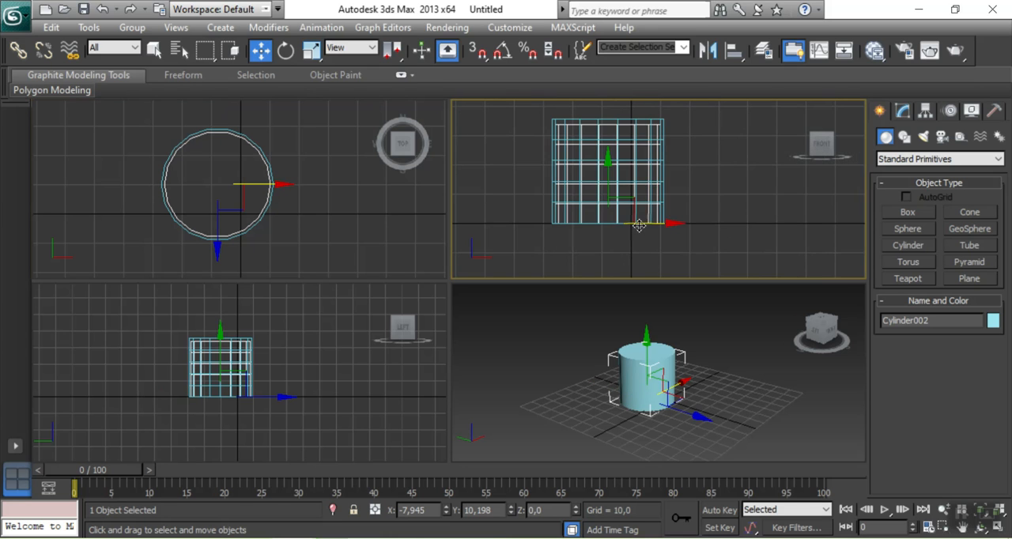
scroll(747, 233, "up", 2)
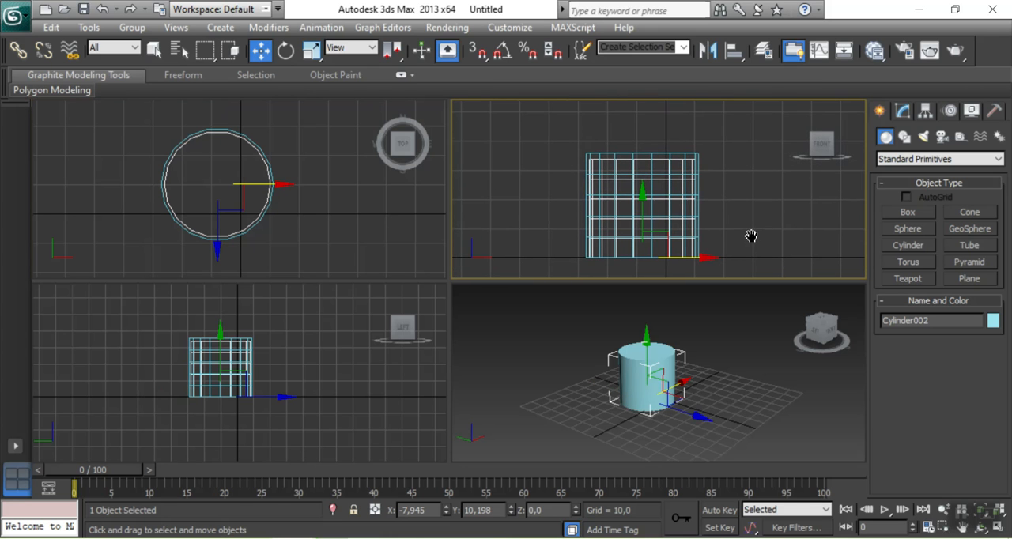
left_click(311, 52)
left_click_drag(642, 183, 645, 170)
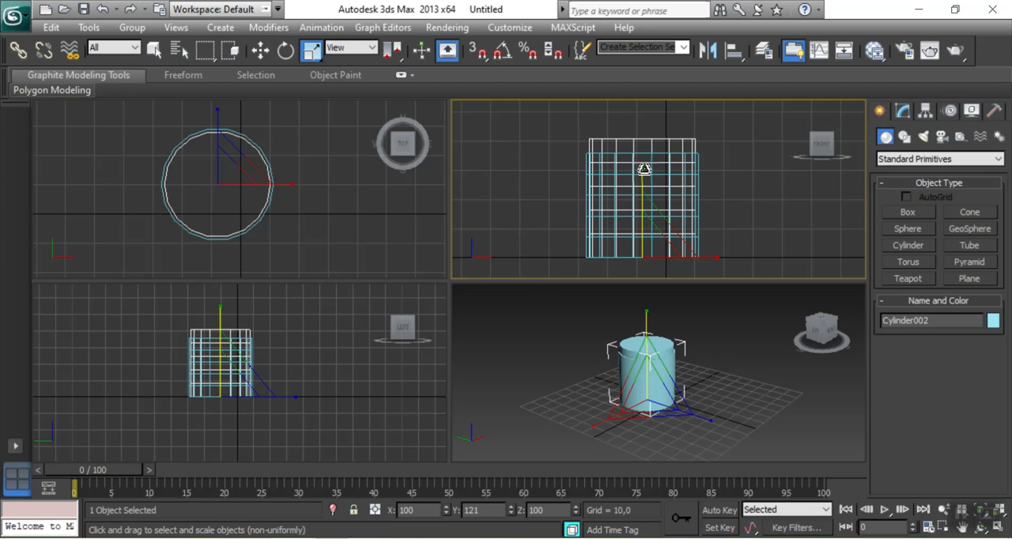
Raise the inner cylinder about 1.5 units above the base of the outer cylinder
key("w")
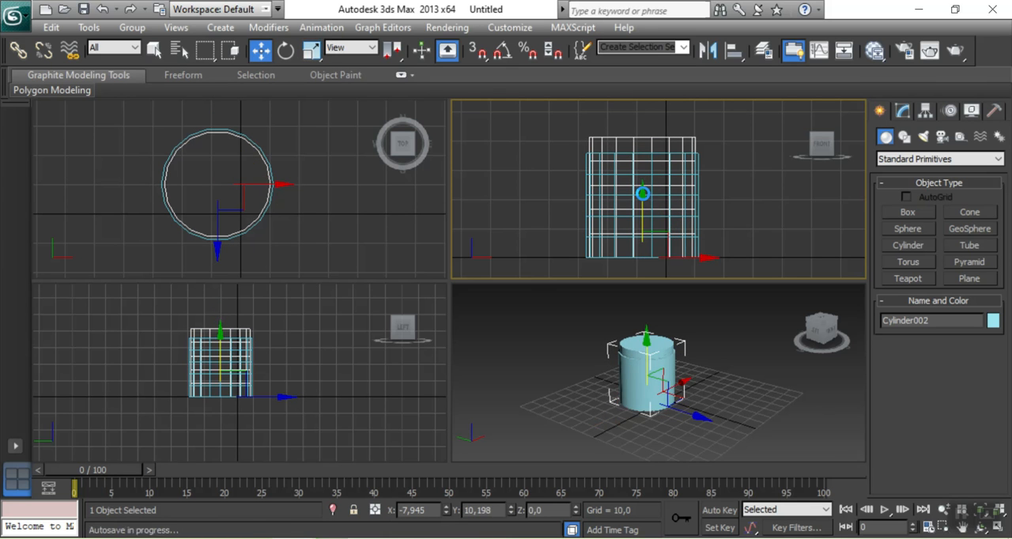
left_click_drag(644, 195, 644, 193)
scroll(727, 190, "up", 4)
scroll(727, 174, "down", 3)
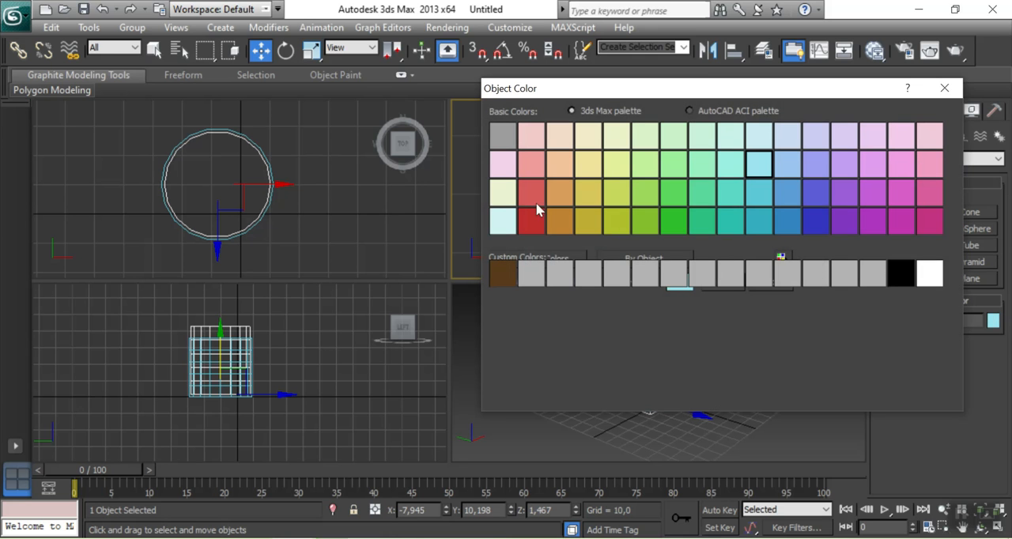
Change the inner cylinder's object color to red and deselect it
left_click(531, 197)
left_click(726, 284)
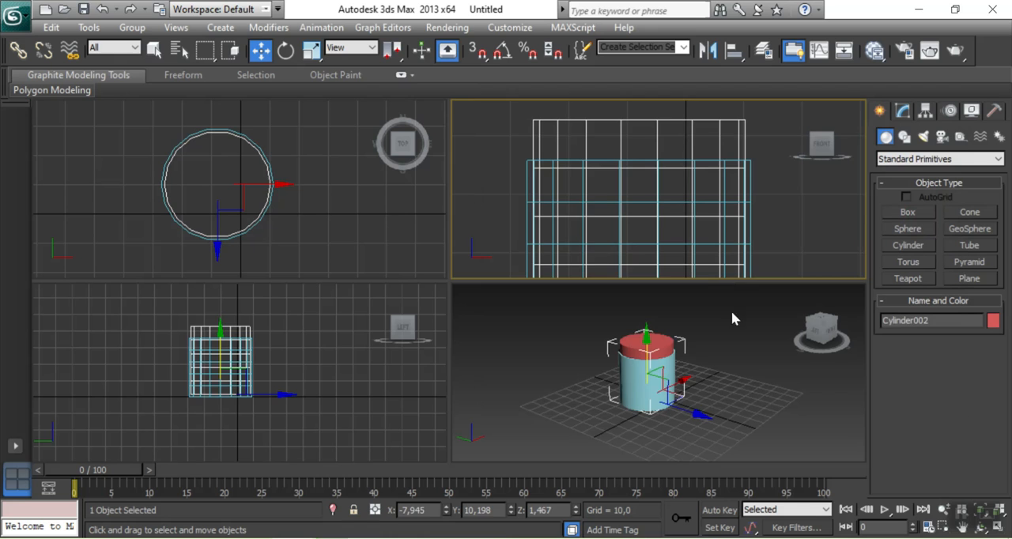
left_click(608, 362)
scroll(606, 365, "up", 5)
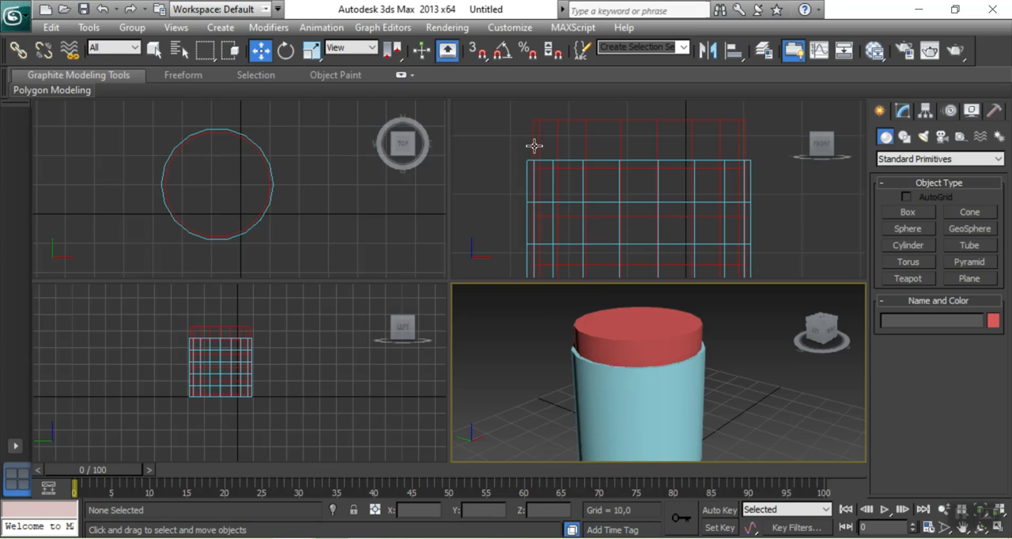
Start a Boolean compound object with the red inner cylinder as operand A
left_click(615, 148)
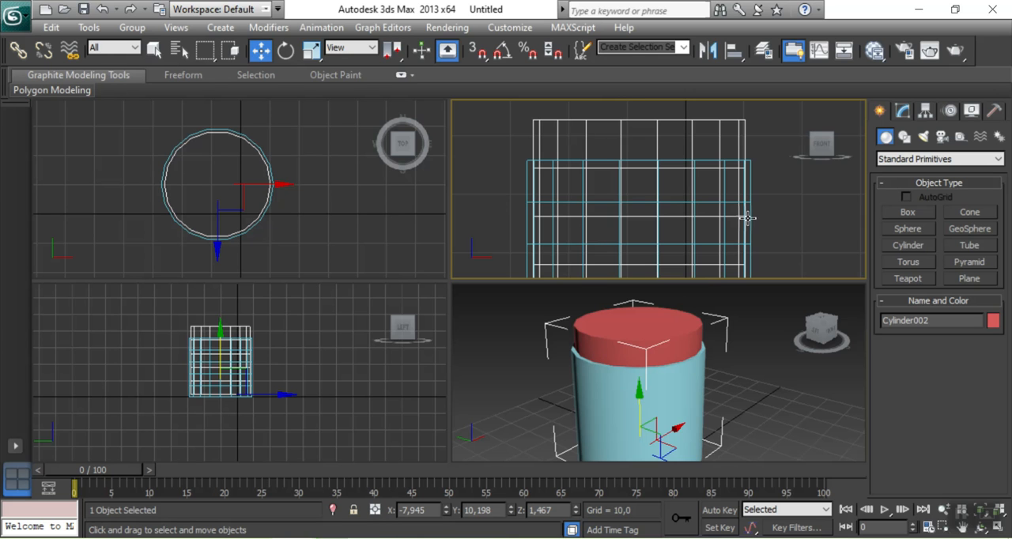
left_click(792, 212)
scroll(760, 223, "down", 5)
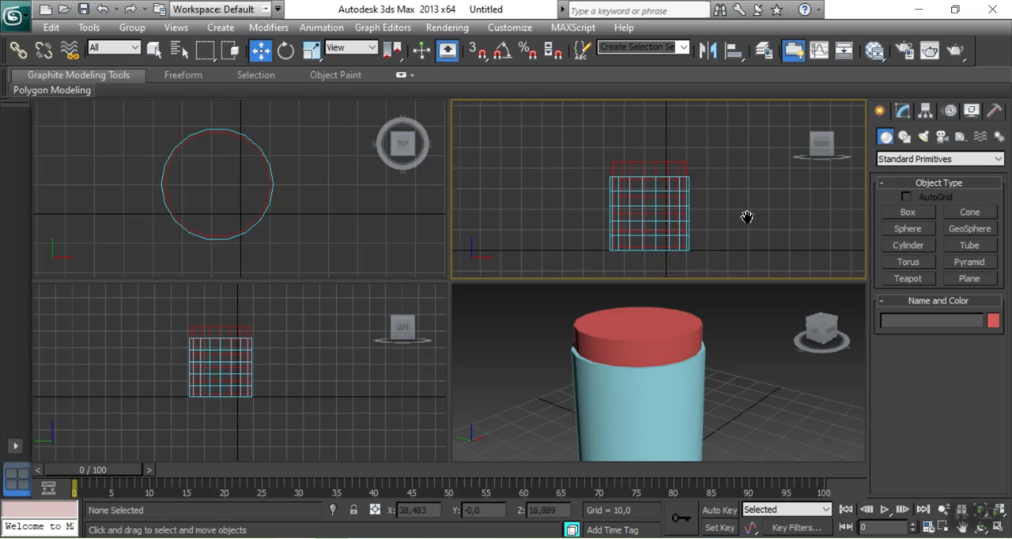
left_click(642, 159)
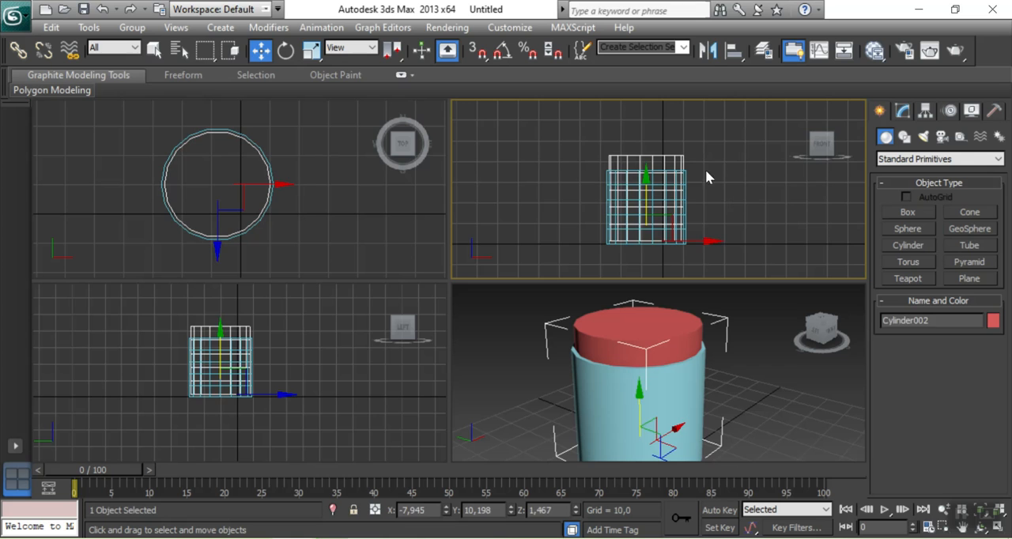
left_click(781, 230)
left_click(637, 157)
left_click(907, 160)
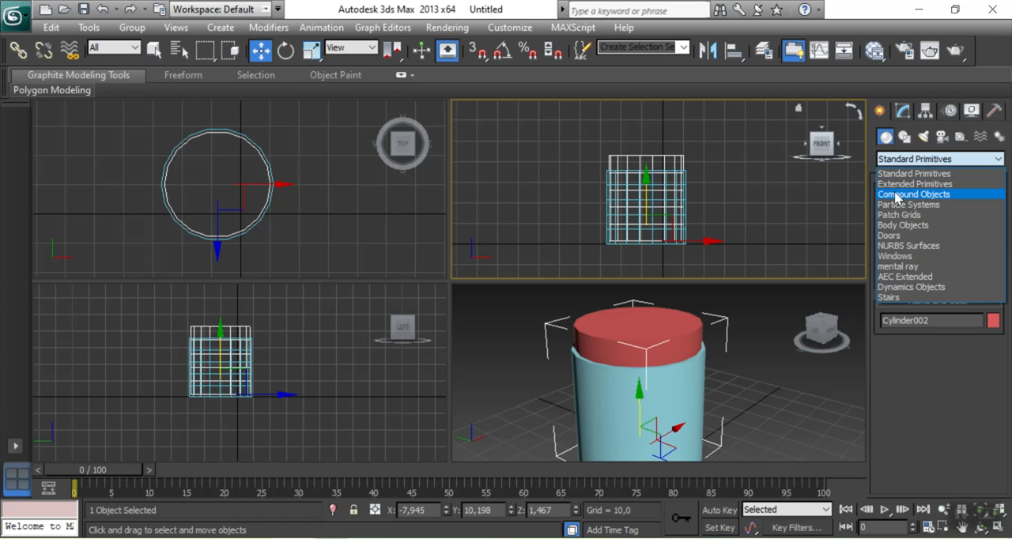
left_click(897, 195)
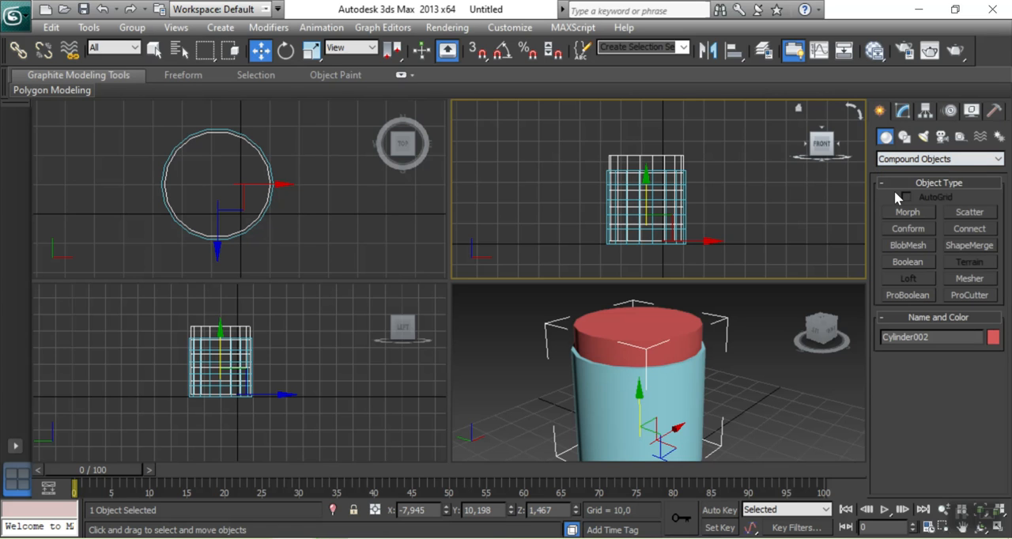
left_click(908, 262)
Use Subtraction (B-A) with the blue outer cylinder as operand B to cut the inner cylinder out of it
left_click_drag(886, 376, 858, 207)
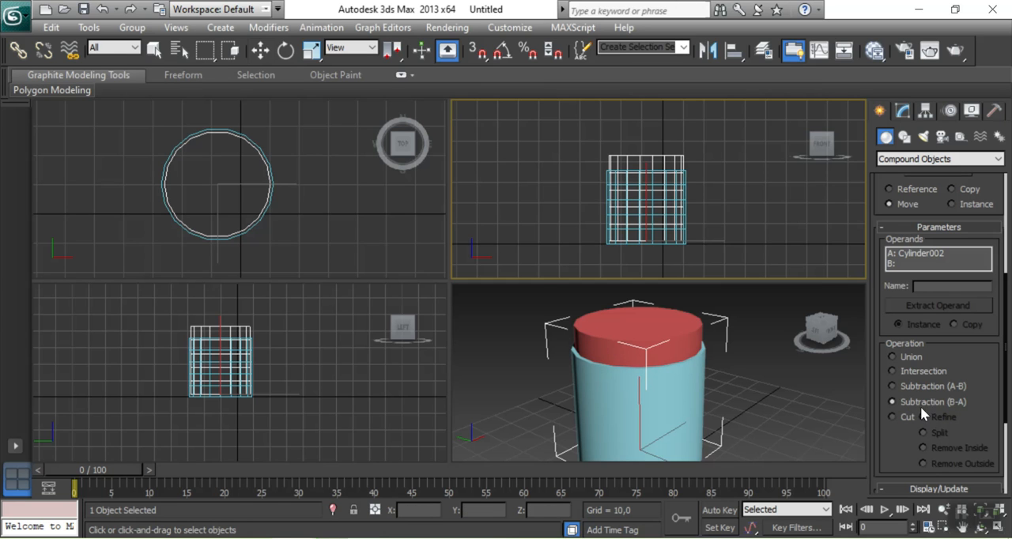
scroll(878, 420, "up", 1)
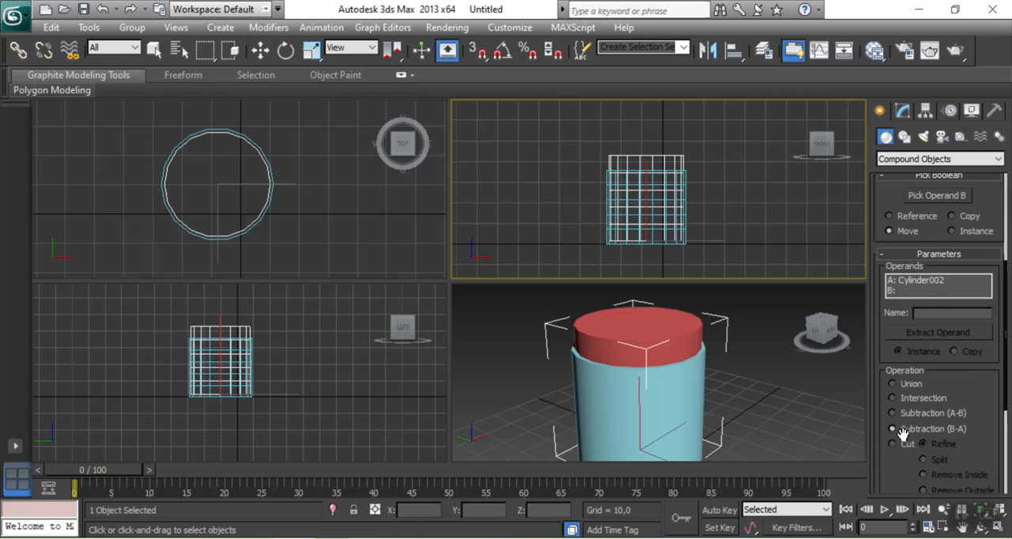
left_click_drag(872, 384, 893, 474)
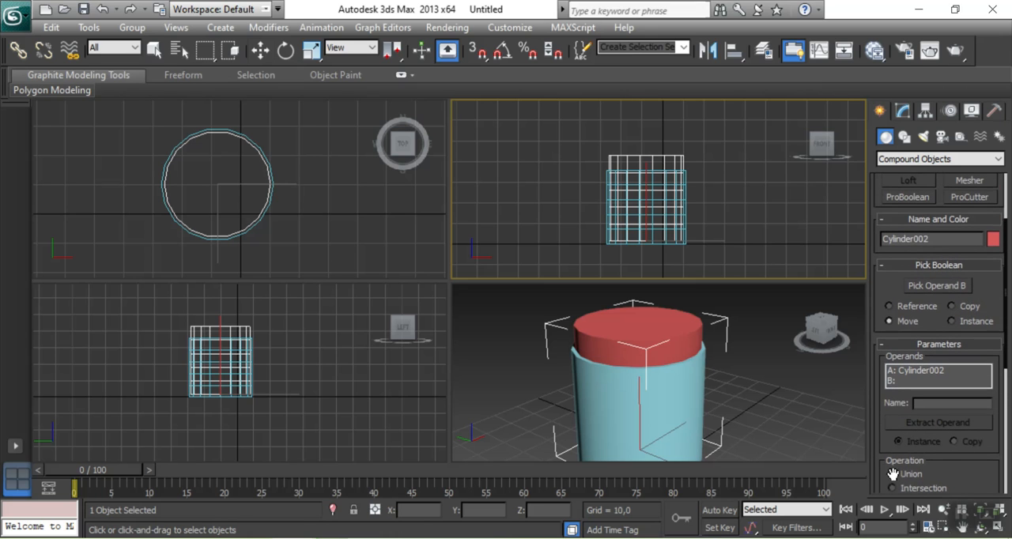
left_click(929, 292)
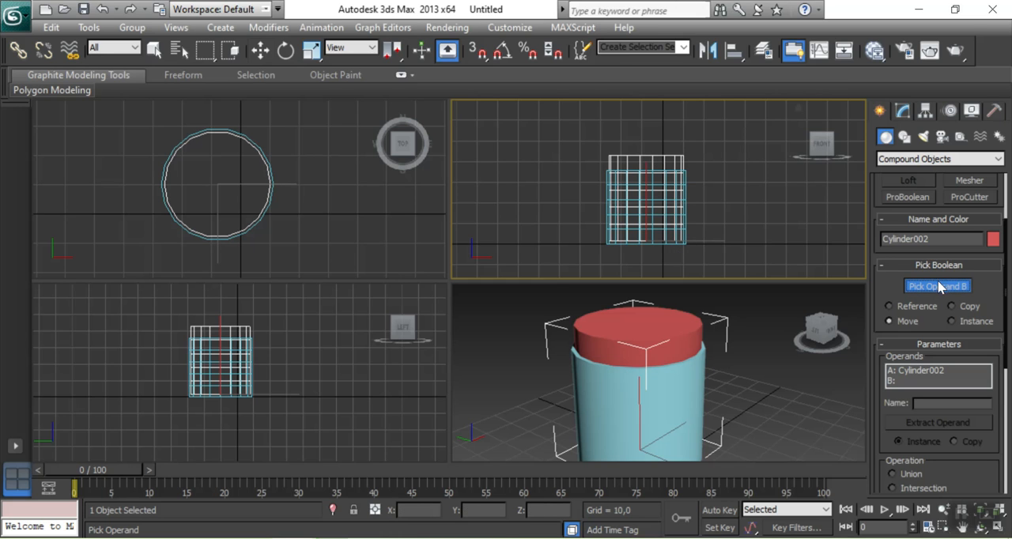
left_click(673, 244)
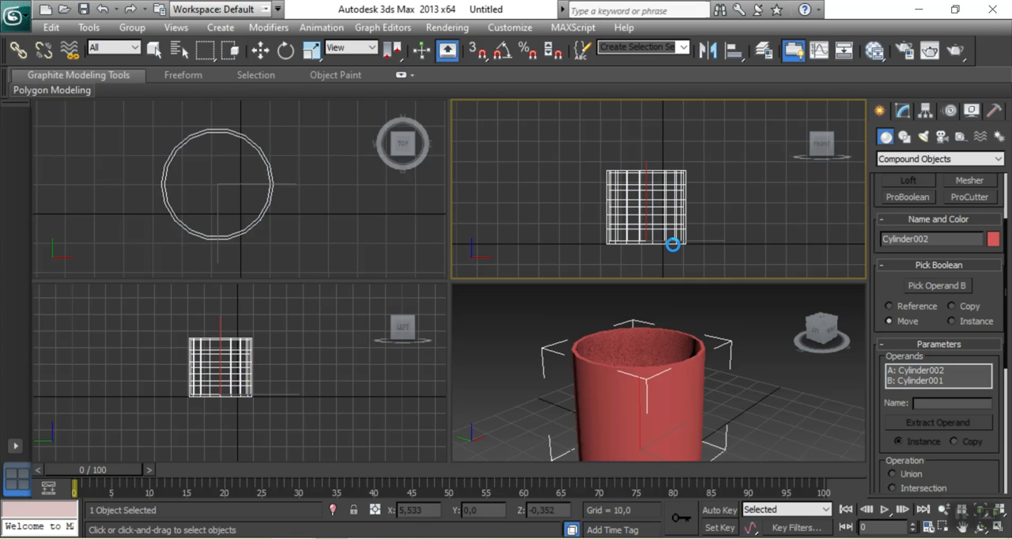
left_click(260, 50)
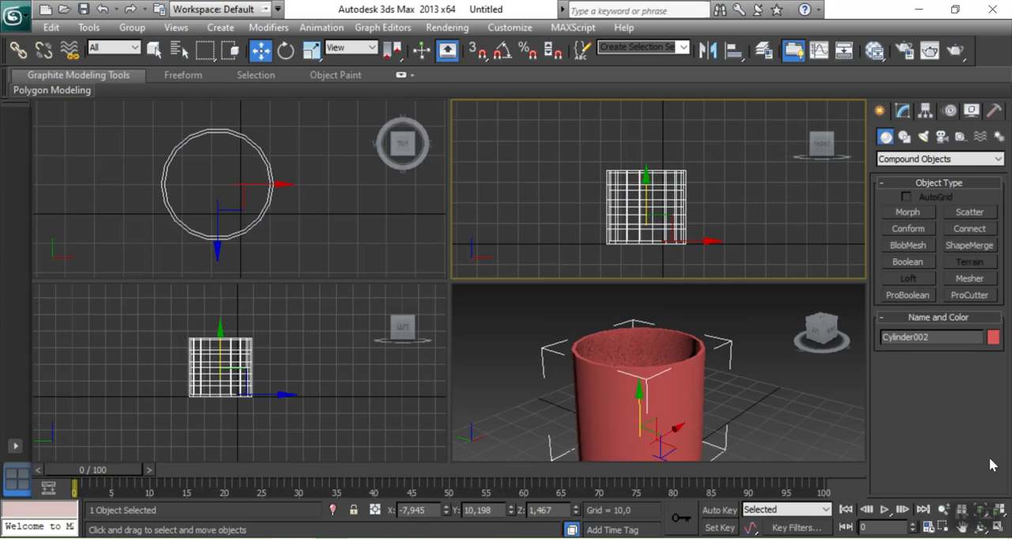
Deselect the hollow cup and start a Torus from the Standard Primitives
left_click(749, 373)
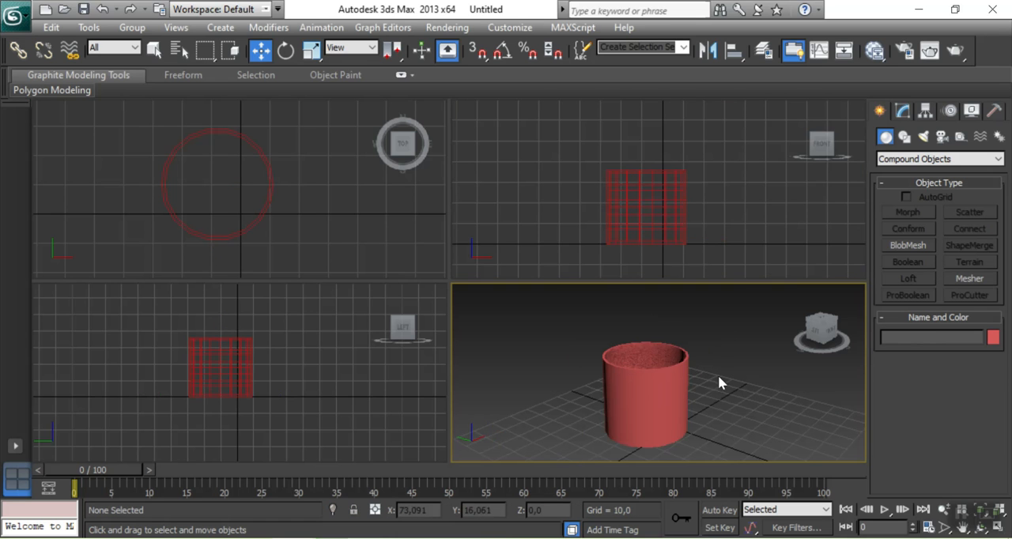
left_click_drag(826, 333, 786, 342)
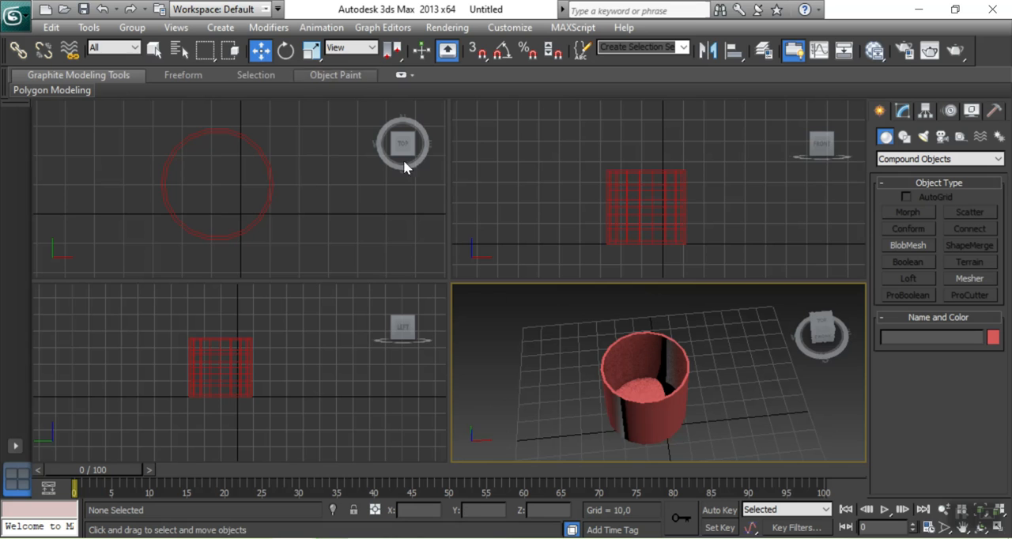
left_click(828, 333)
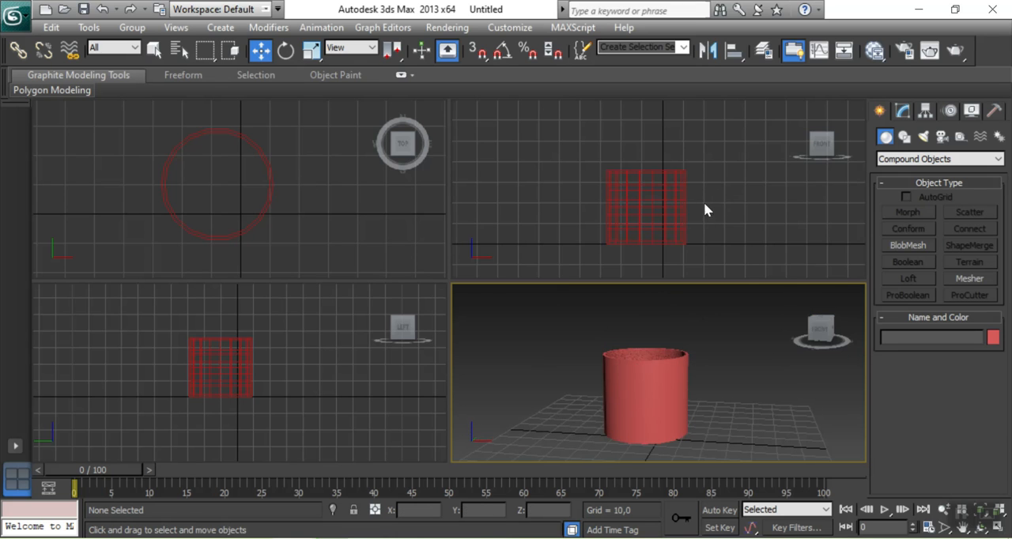
left_click(899, 161)
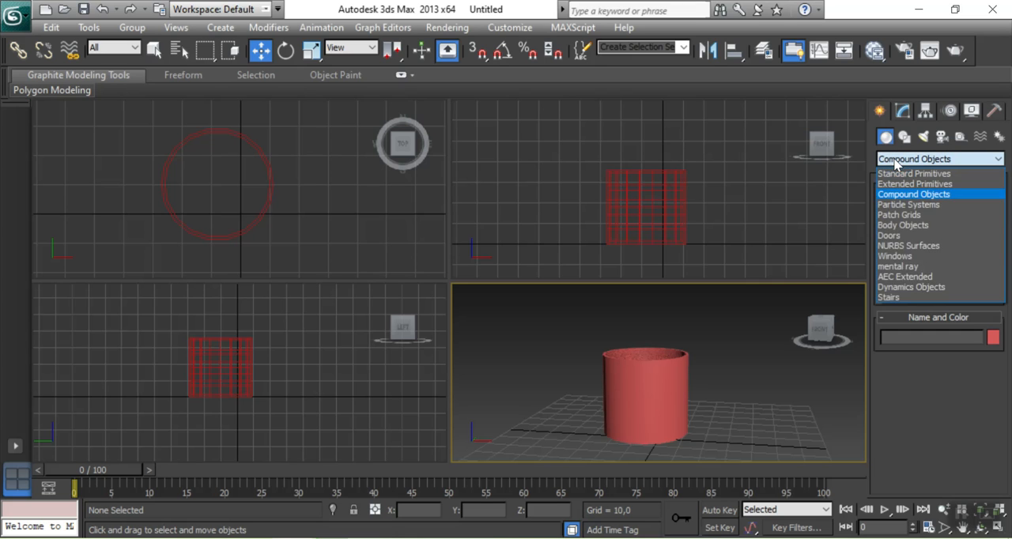
left_click(899, 174)
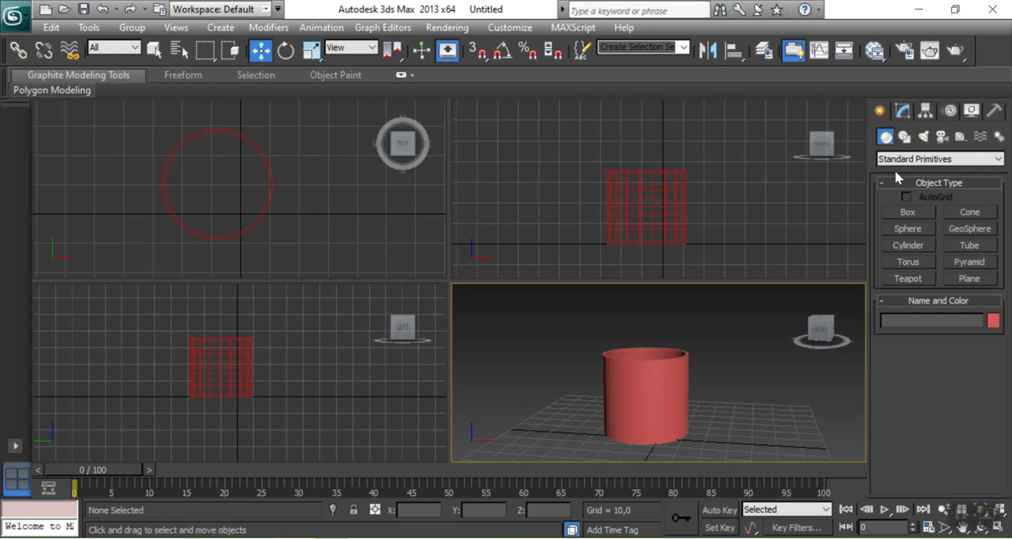
left_click(904, 258)
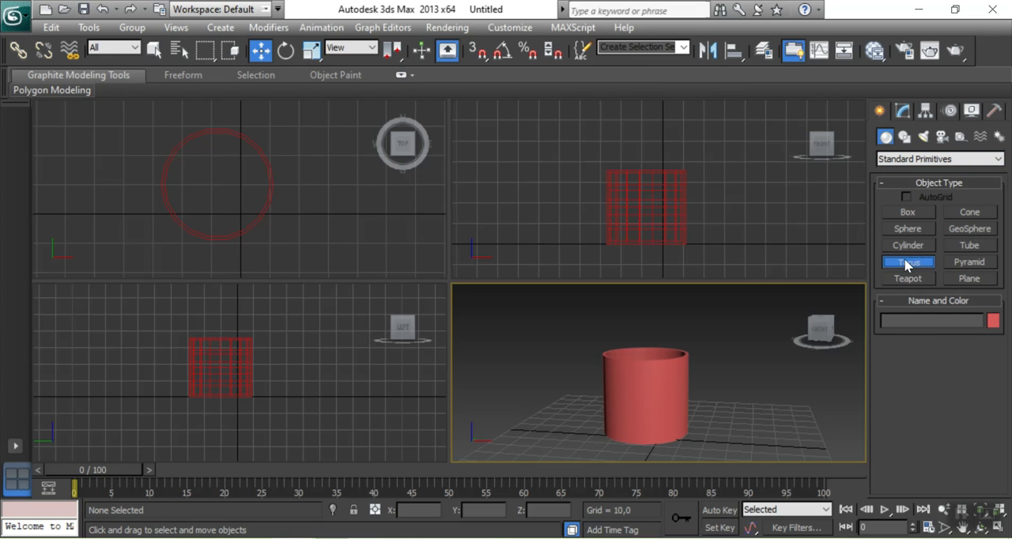
left_click(295, 181)
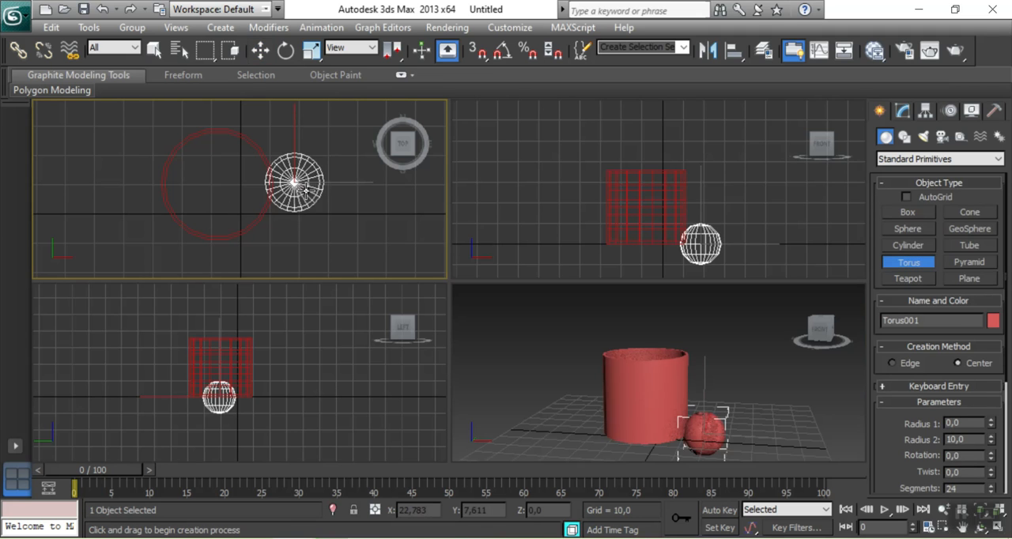
left_click_drag(306, 190, 308, 188)
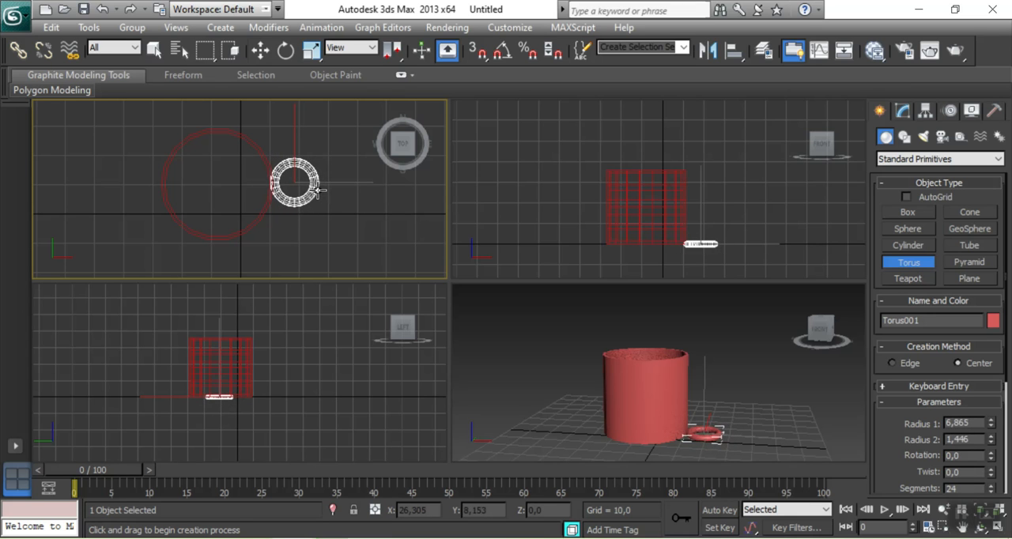
right_click(317, 190)
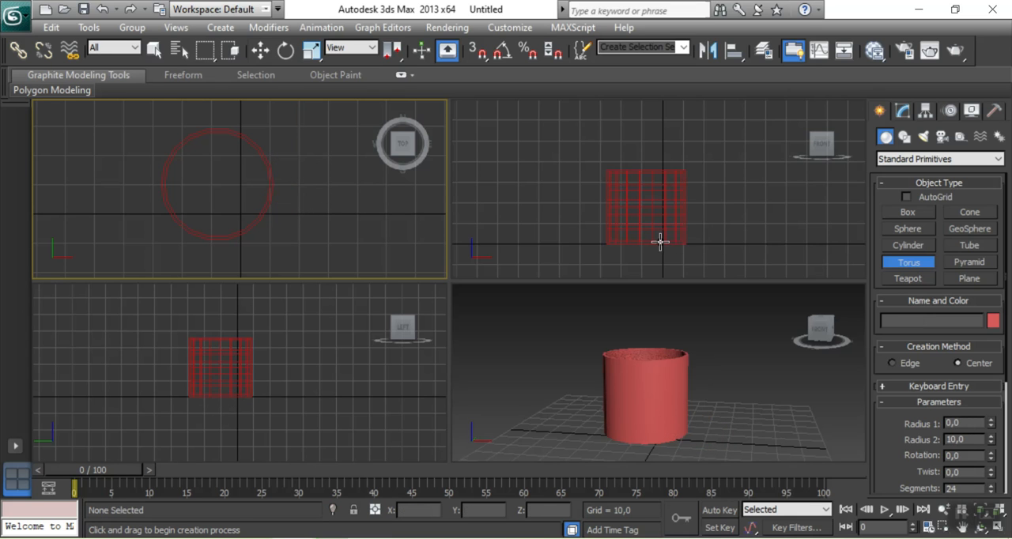
Create a torus of about 13.2 radius and 2.1 tube radius in the Front view and move it clear of the cup
left_click(706, 191)
left_click_drag(726, 206, 728, 208)
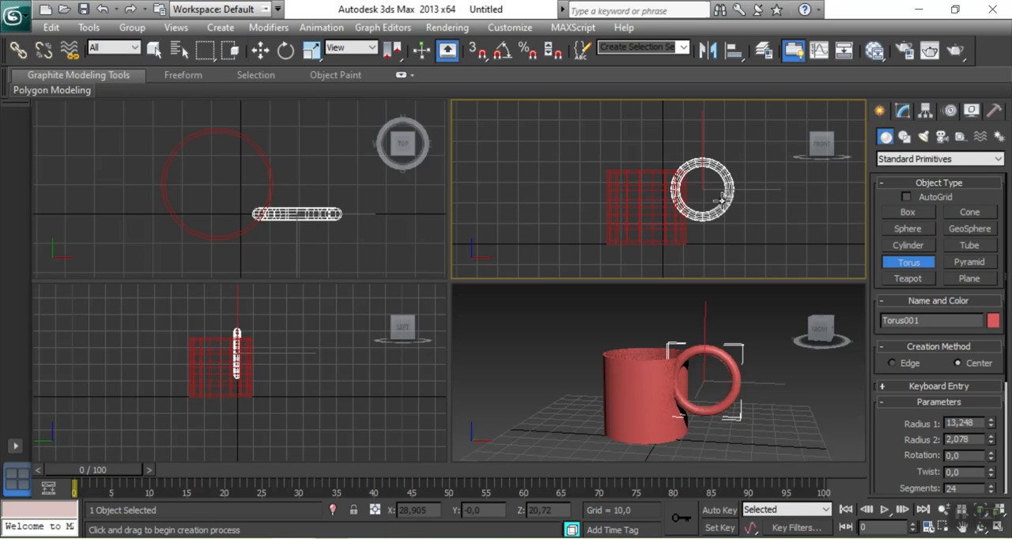
left_click(722, 201)
left_click(260, 51)
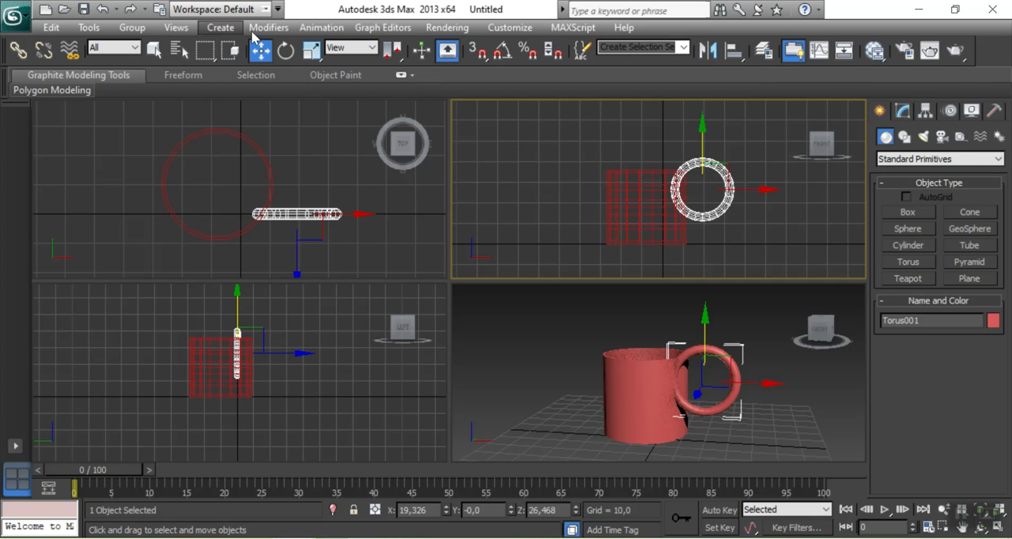
left_click_drag(724, 166, 778, 204)
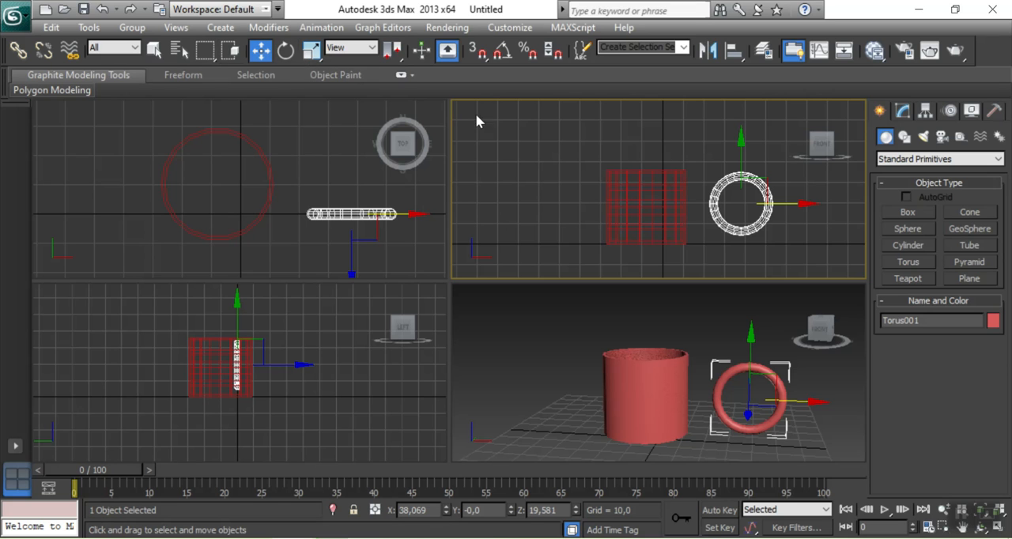
Create a box over the cup-side half of the torus in the Front view and shift it along Y to enclose that half
left_click(908, 212)
left_click_drag(695, 161, 744, 254)
left_click(730, 195)
left_click(261, 51)
right_click(305, 156)
left_click_drag(332, 197, 332, 174)
Change the torus's object color to dark yellow and deselect it
middle_click_drag(819, 423, 736, 348, "alt")
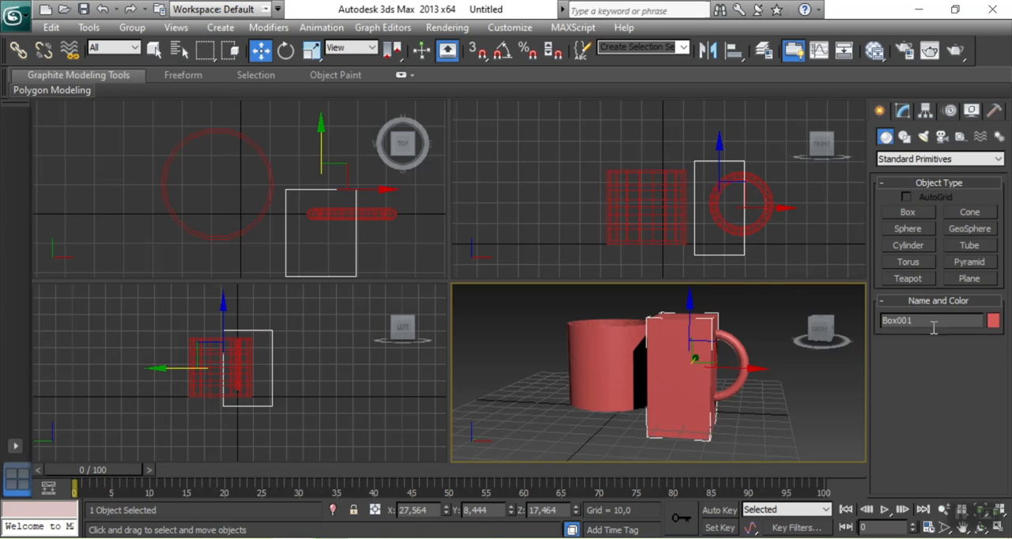
left_click(750, 362)
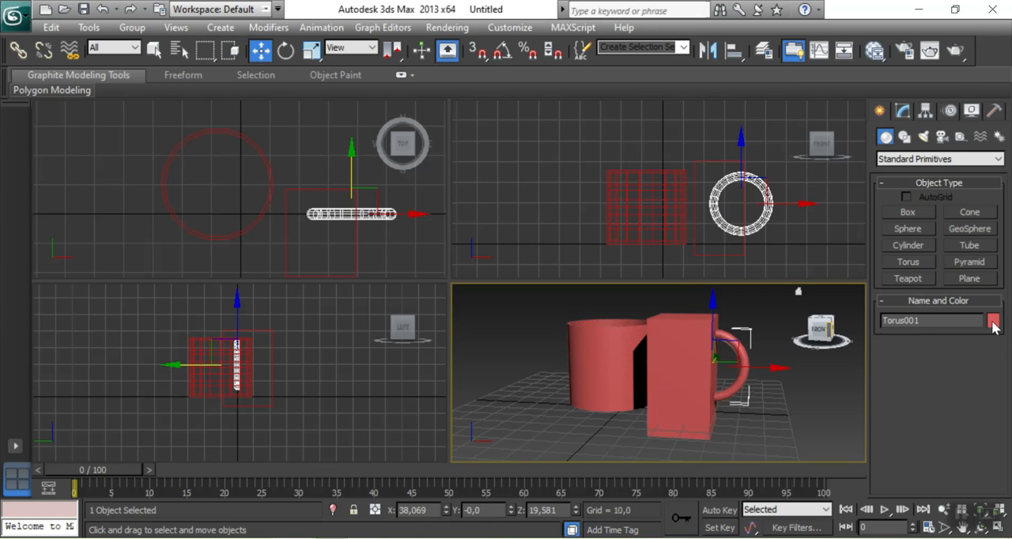
left_click(590, 216)
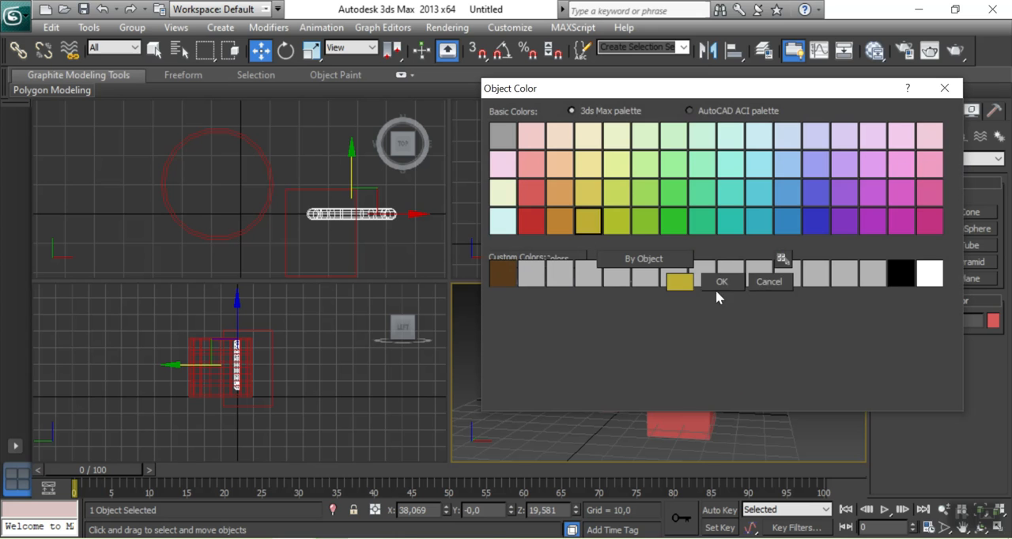
left_click(723, 282)
left_click(790, 409)
Start a Boolean compound object with the red box as operand A
left_click(786, 232)
middle_click_drag(375, 235, 237, 167)
scroll(316, 196, "up", 3)
scroll(272, 169, "down", 1)
left_click(284, 171)
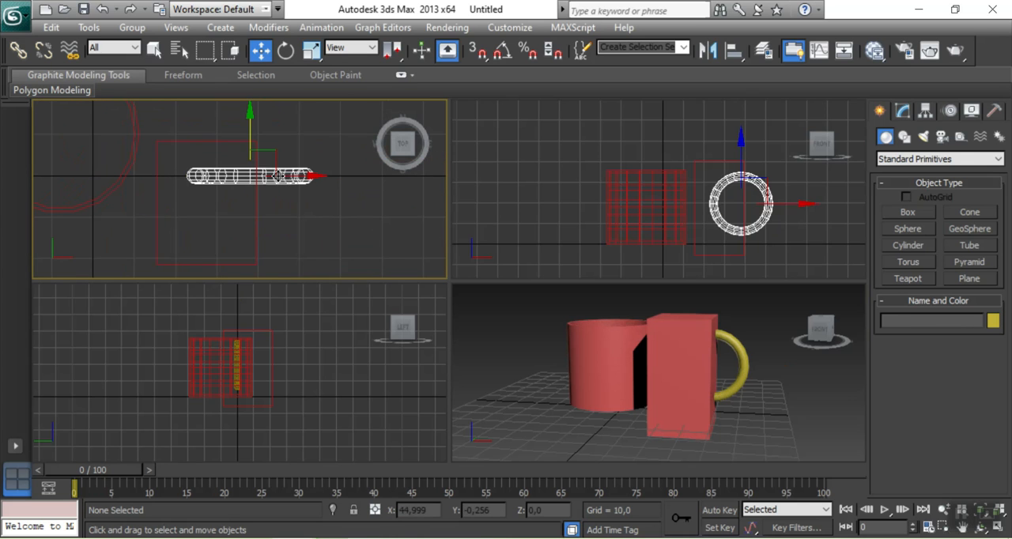
left_click(258, 212)
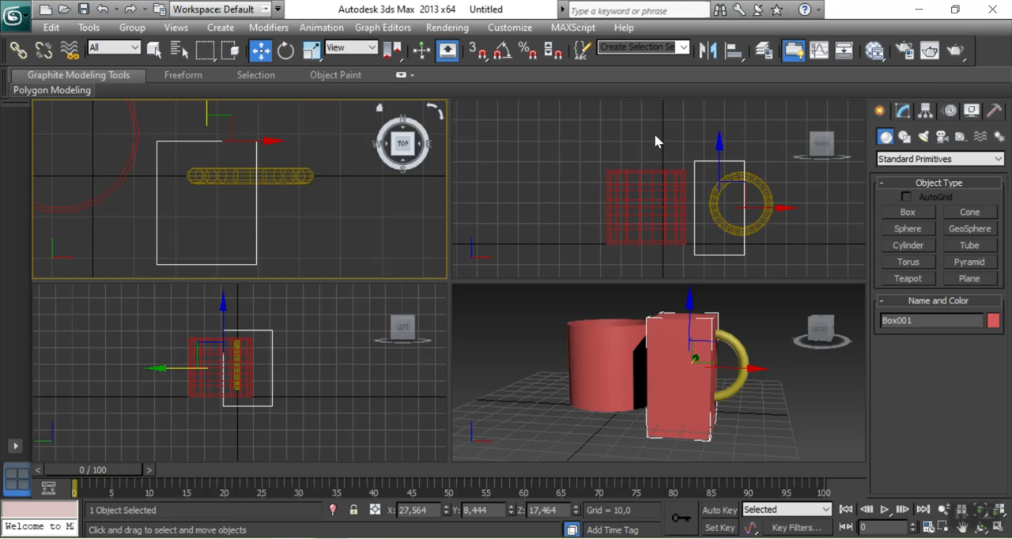
left_click(900, 157)
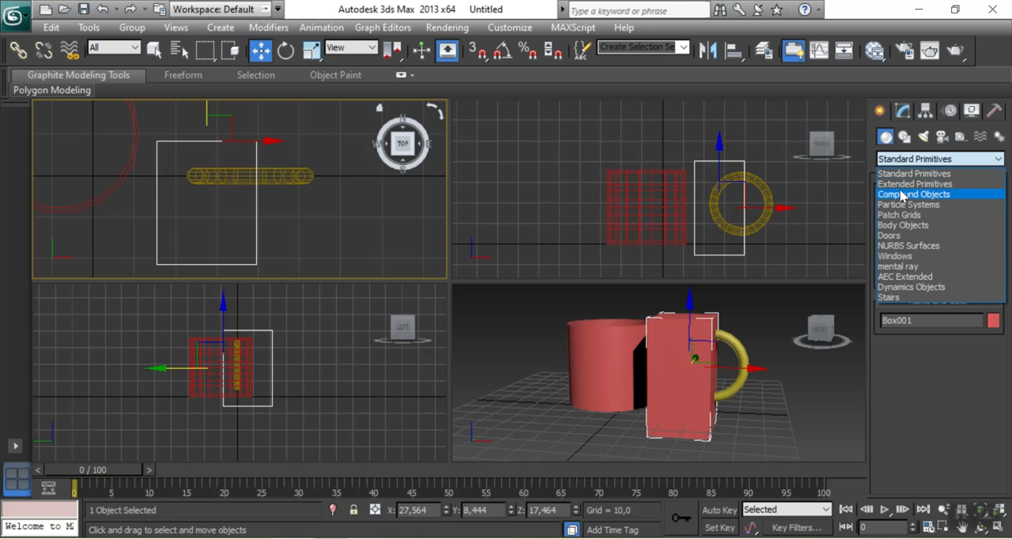
left_click(900, 195)
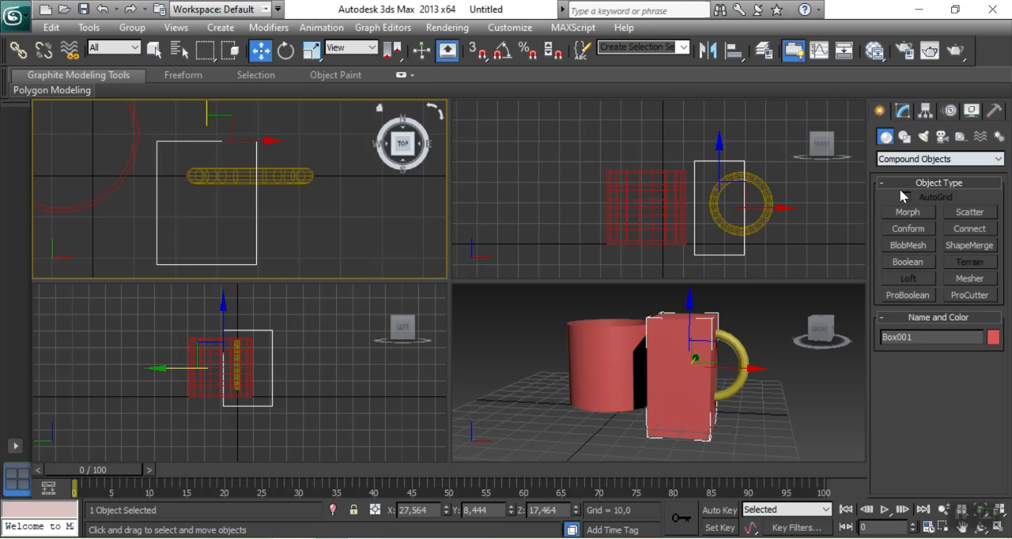
left_click(908, 262)
Use Subtraction (B-A) with the yellow torus as operand B to cut away the half inside the box
scroll(897, 375, "down", 5)
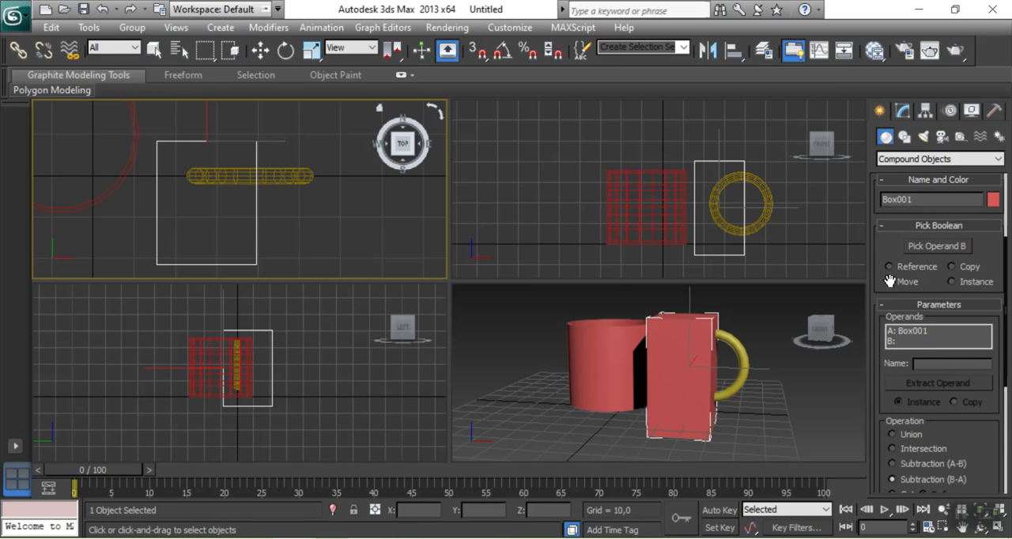
left_click(934, 246)
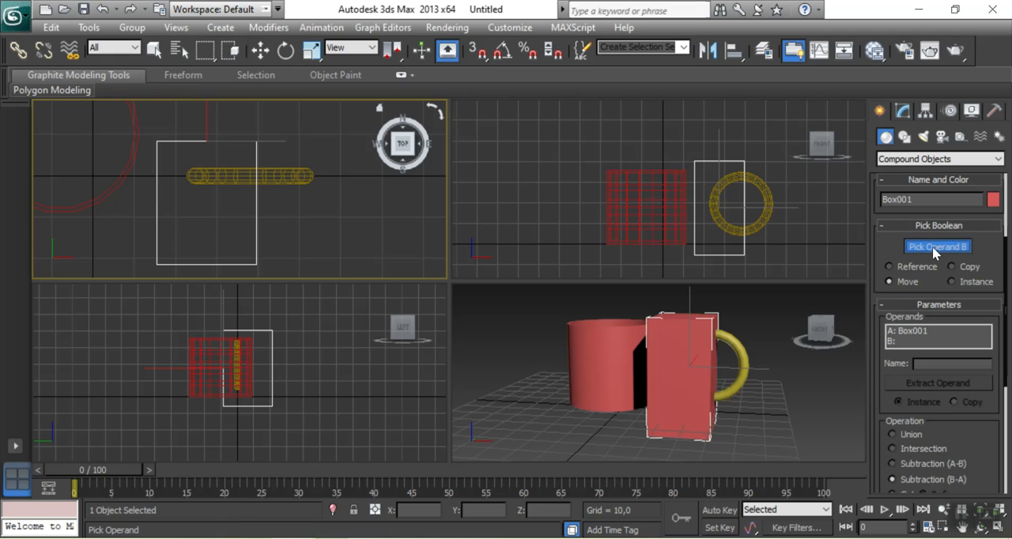
left_click(765, 215)
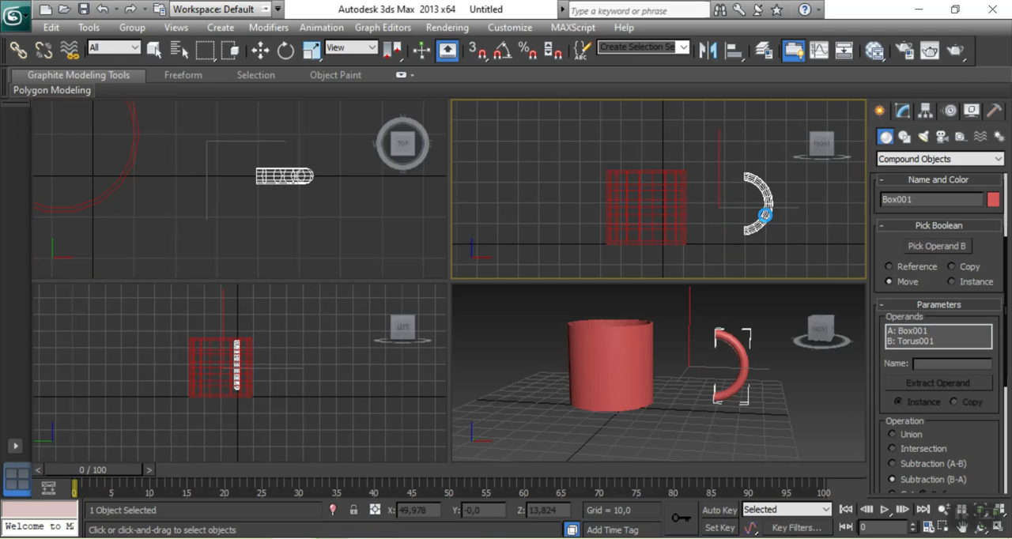
left_click(257, 52)
left_click(777, 227)
Scale the half-torus handle in the Front view to about 78% in height and 73% in width
left_click(768, 214)
key("r")
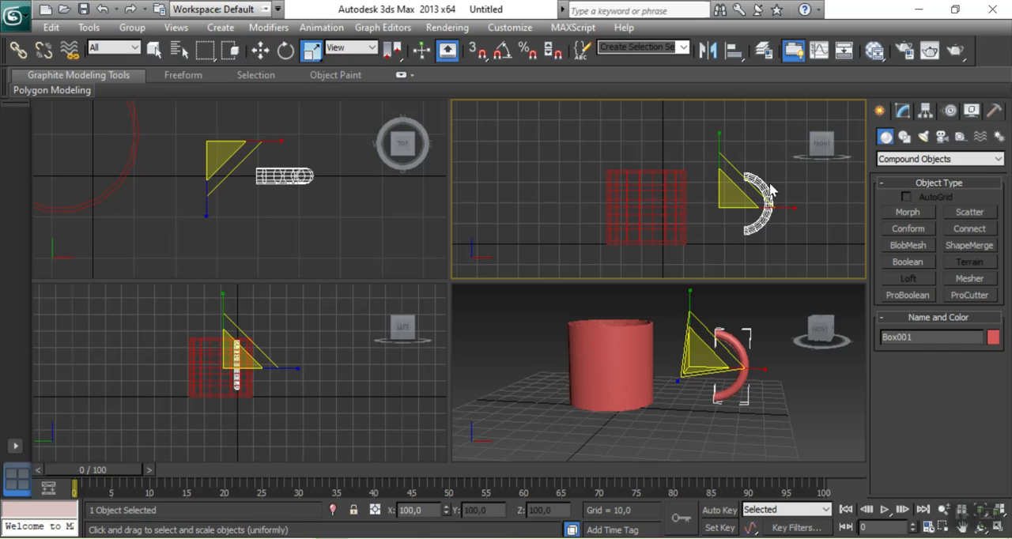
left_click_drag(720, 132, 726, 155)
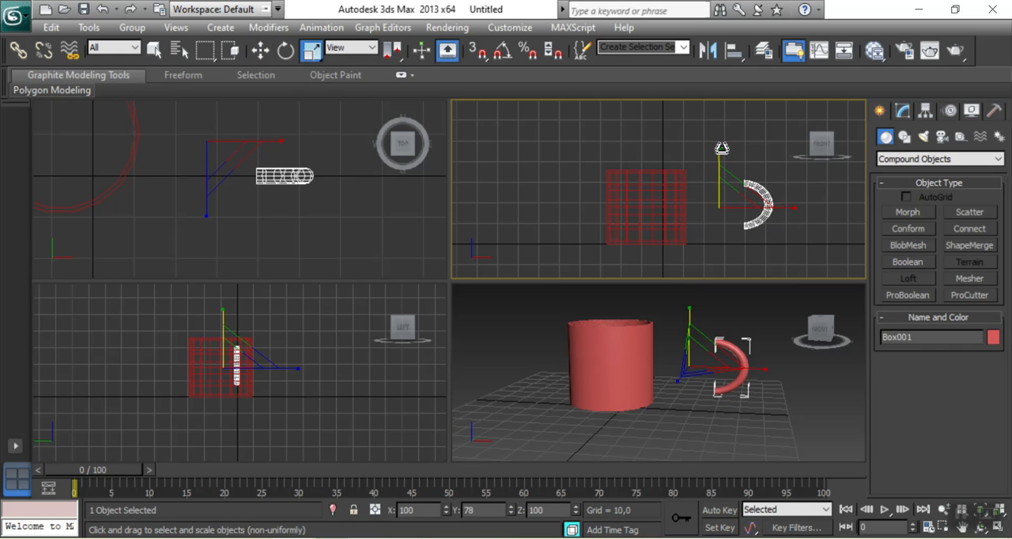
left_click_drag(794, 209, 770, 197)
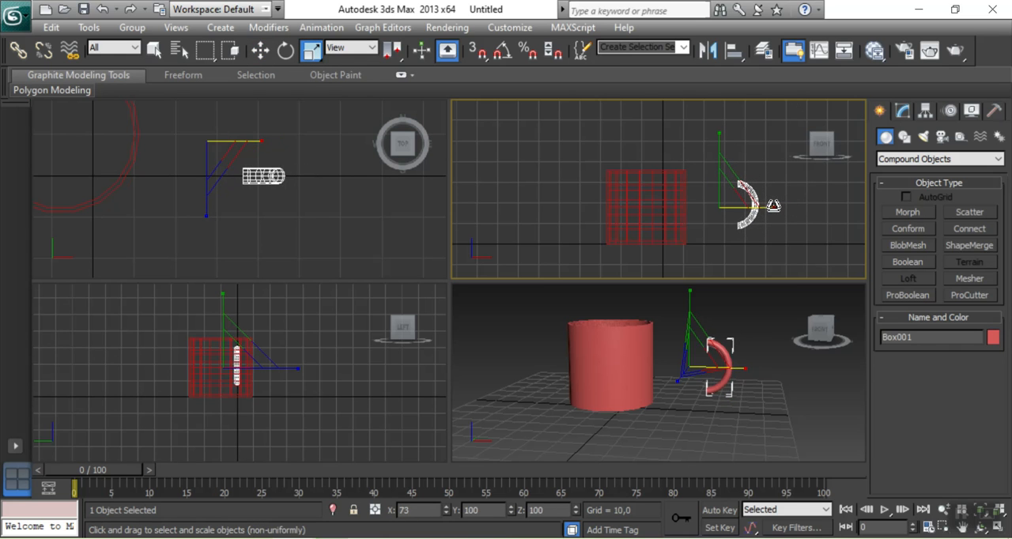
Move the handle about 25 units along X to the cup's wall and deselect it
key("w")
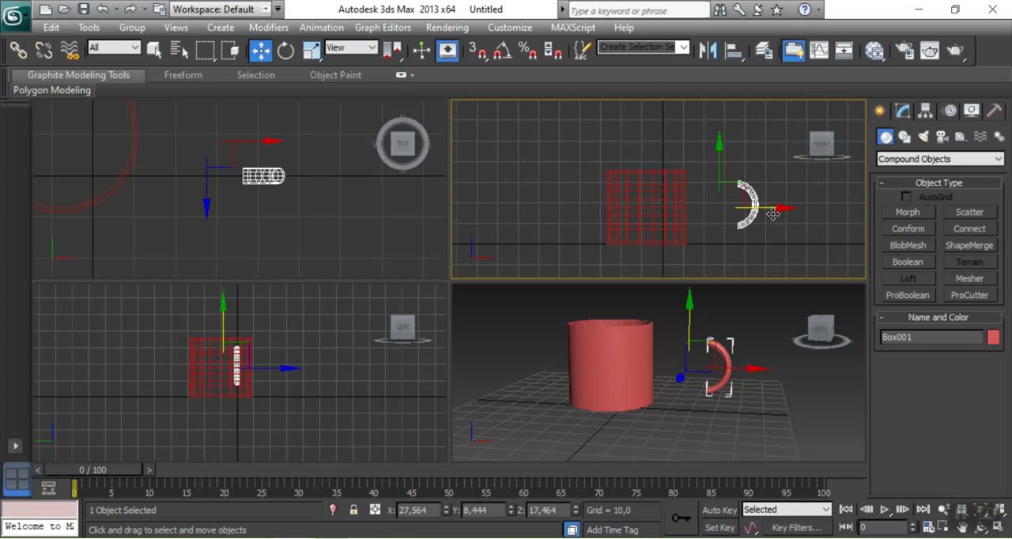
left_click_drag(768, 208, 716, 205)
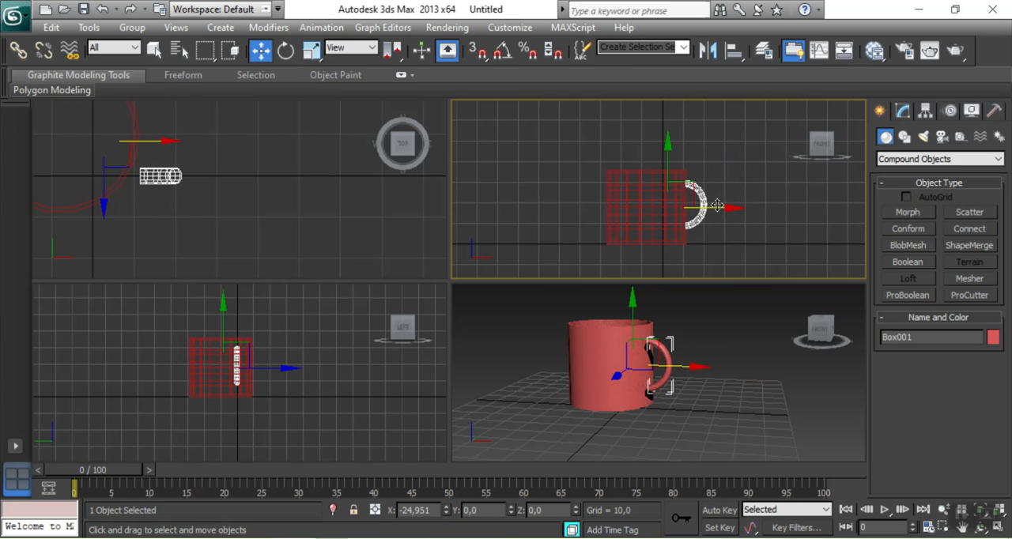
left_click(734, 423)
scroll(726, 411, "up", 5)
middle_click_drag(740, 424, 746, 431)
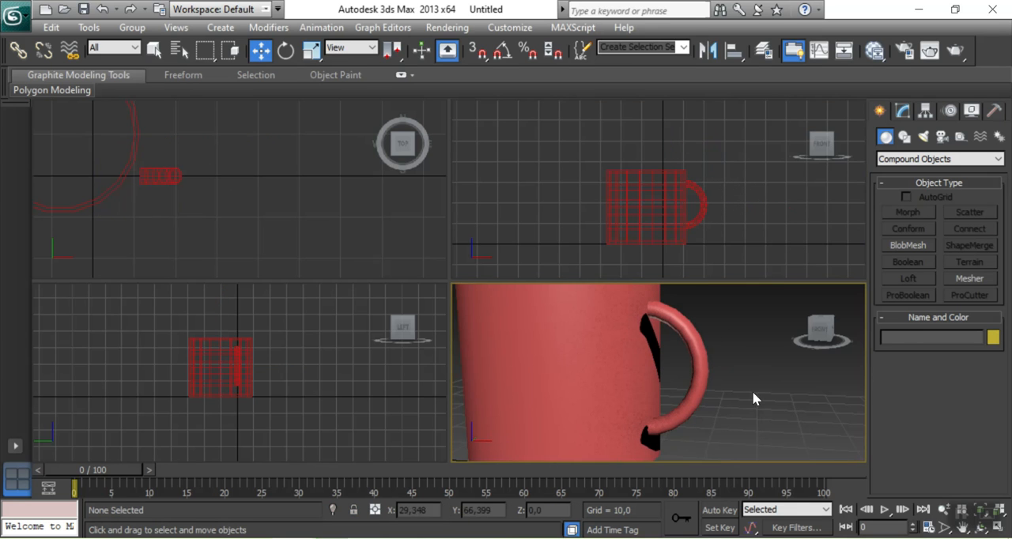
Center the handle on the cup at about Y 19.3 and push its ends into the wall at about X 0.3
middle_click_drag(253, 178, 341, 273)
scroll(257, 237, "down", 2)
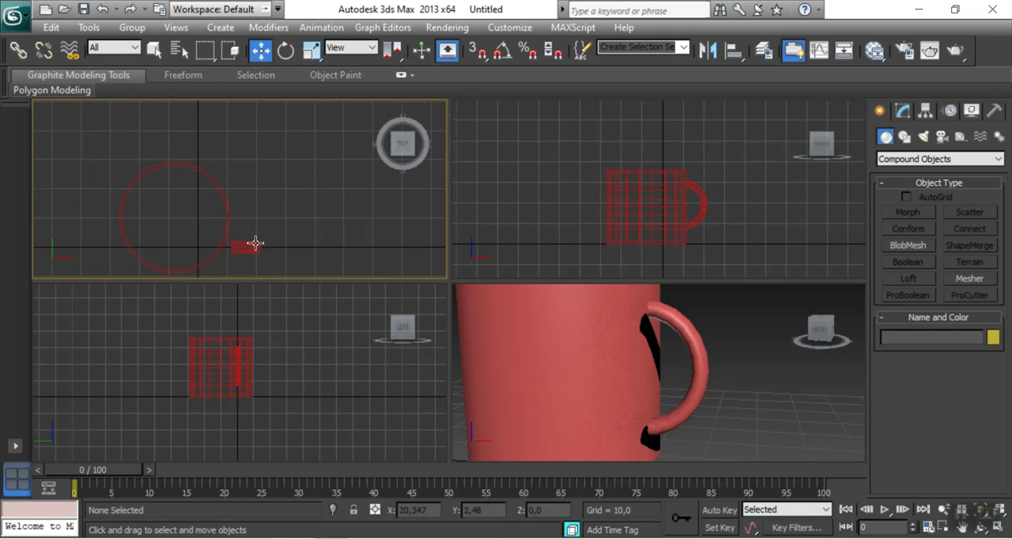
left_click(251, 240)
left_click_drag(205, 158, 206, 147)
scroll(293, 218, "up", 2)
scroll(293, 218, "up", 2)
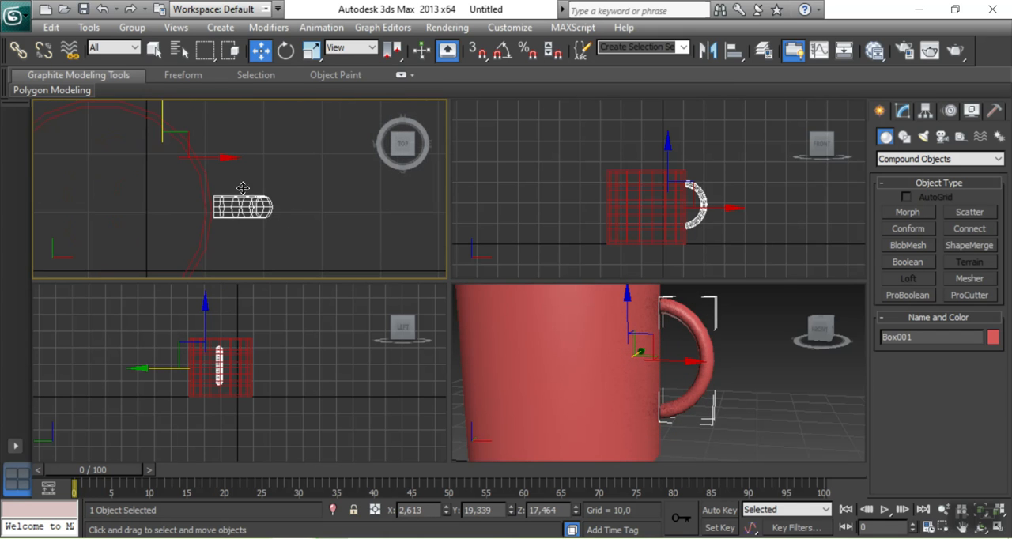
left_click_drag(222, 156, 204, 155)
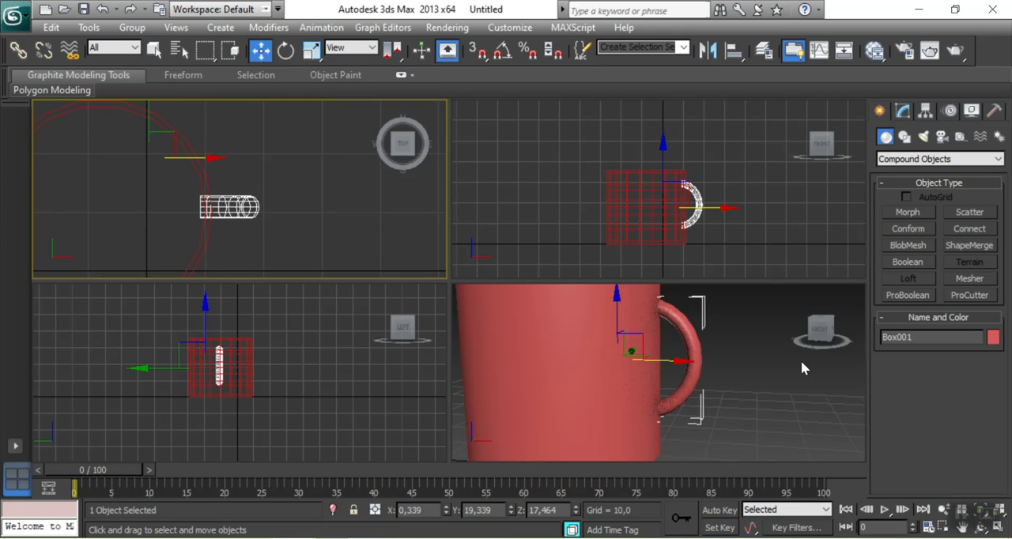
Check the handle ends inside the cup and pull the handle back out to about X 1.5, within the wall thickness
left_click(819, 333)
left_click_drag(820, 333, 870, 362)
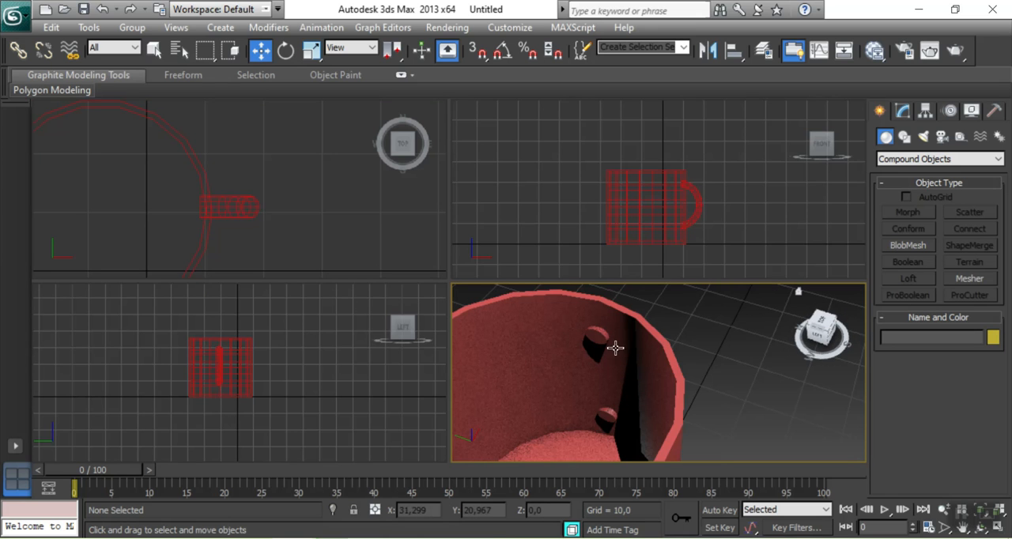
left_click(245, 237)
scroll(253, 236, "up", 3)
scroll(282, 230, "up", 1)
left_click(283, 230)
left_click_drag(188, 127, 201, 128)
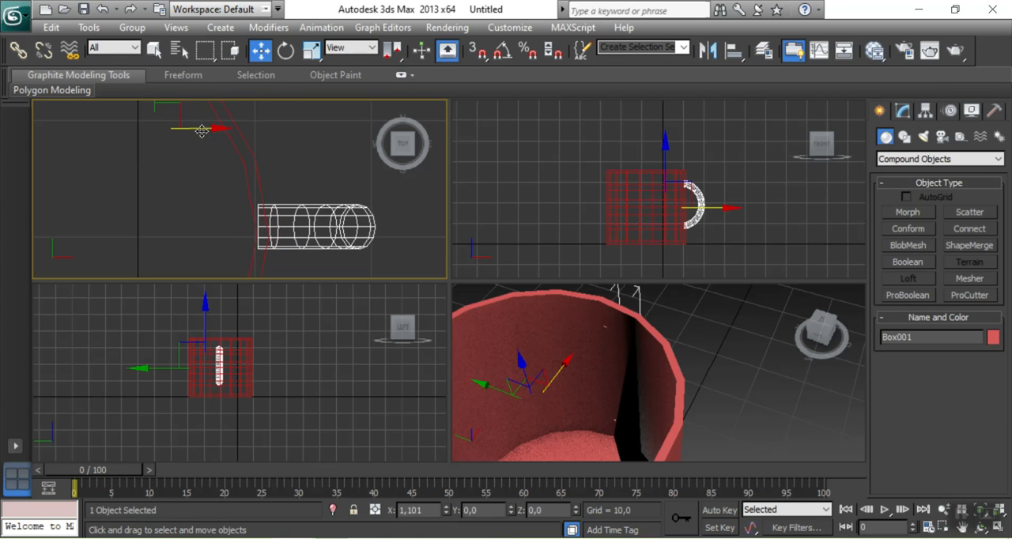
Deselect the handle and examine the mug and its handle joints from outside in the perspective view
left_click(336, 198)
scroll(366, 223, "down", 5)
middle_click_drag(333, 222, 331, 212)
left_click(751, 384)
scroll(750, 384, "down", 4)
middle_click_drag(733, 400, 716, 340)
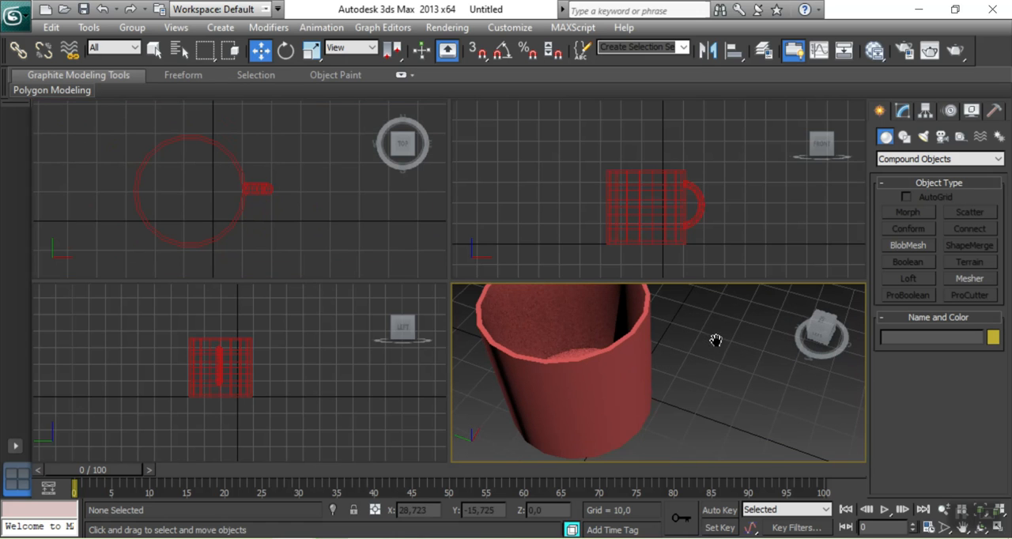
left_click_drag(823, 334, 801, 342)
middle_click_drag(670, 325, 696, 385)
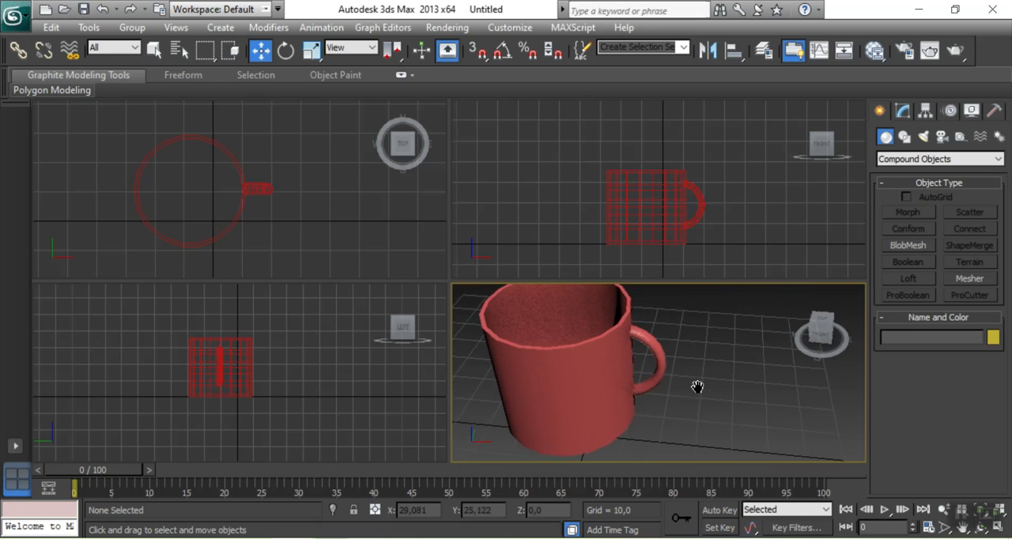
Scale the mug's handle to about 77% along X and 88% along Y
left_click(711, 229)
left_click(700, 198)
left_click(313, 50)
left_click_drag(662, 135, 663, 123)
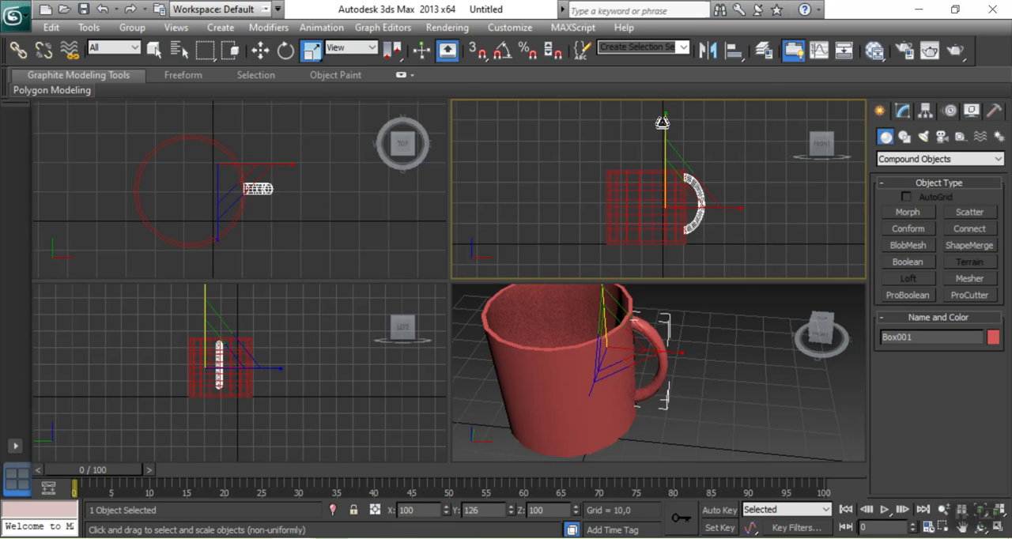
left_click_drag(741, 207, 744, 208)
left_click(260, 50)
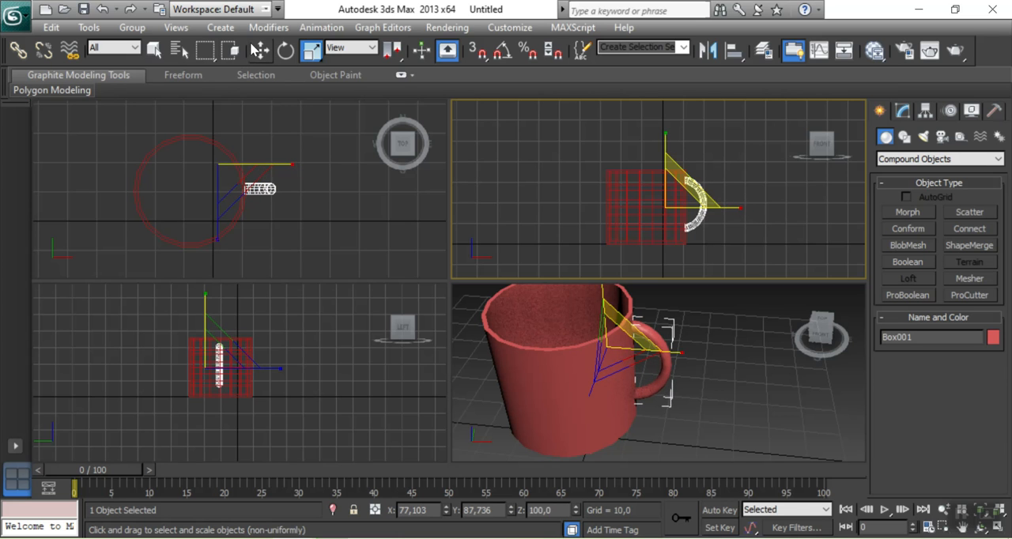
Move the handle back into the cup's wall at about X 1.1 and deselect it
left_click(343, 249)
scroll(289, 193, "up", 3)
left_click(293, 198)
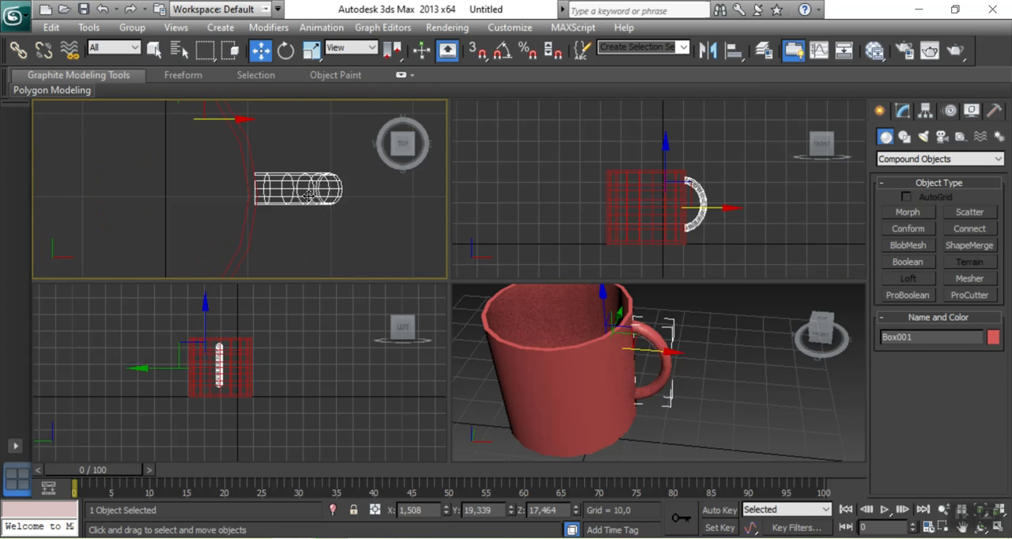
left_click_drag(240, 127, 236, 122)
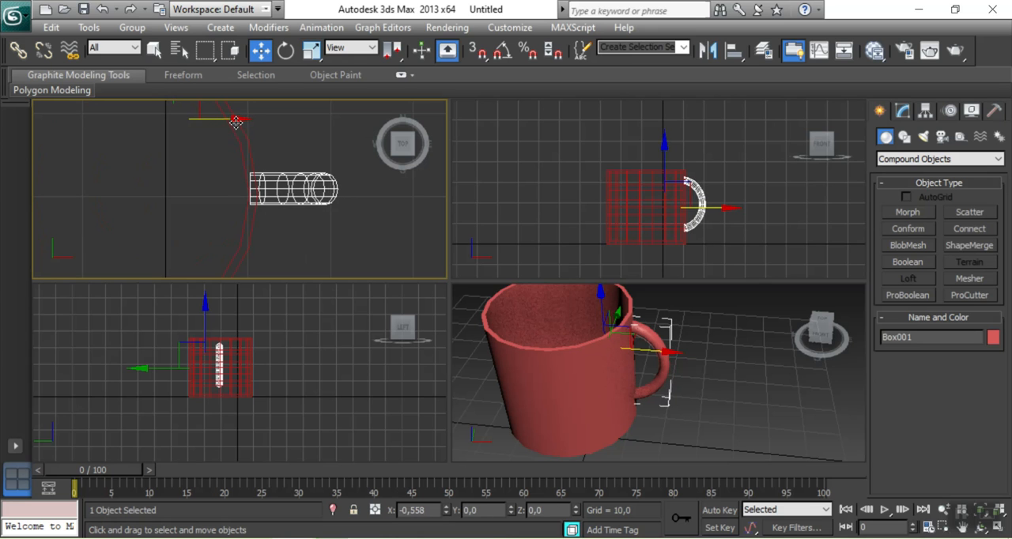
left_click(786, 383)
scroll(785, 383, "down", 3)
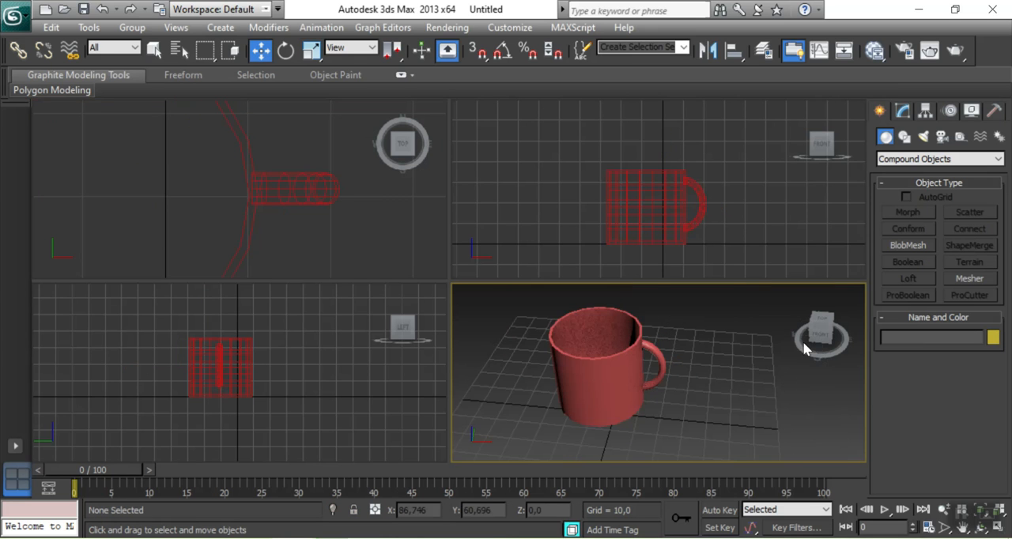
mouse_move(820, 333)
left_mouse_down()
mouse_move(824, 299)
mouse_move(832, 326)
left_mouse_up()
left_click(771, 254)
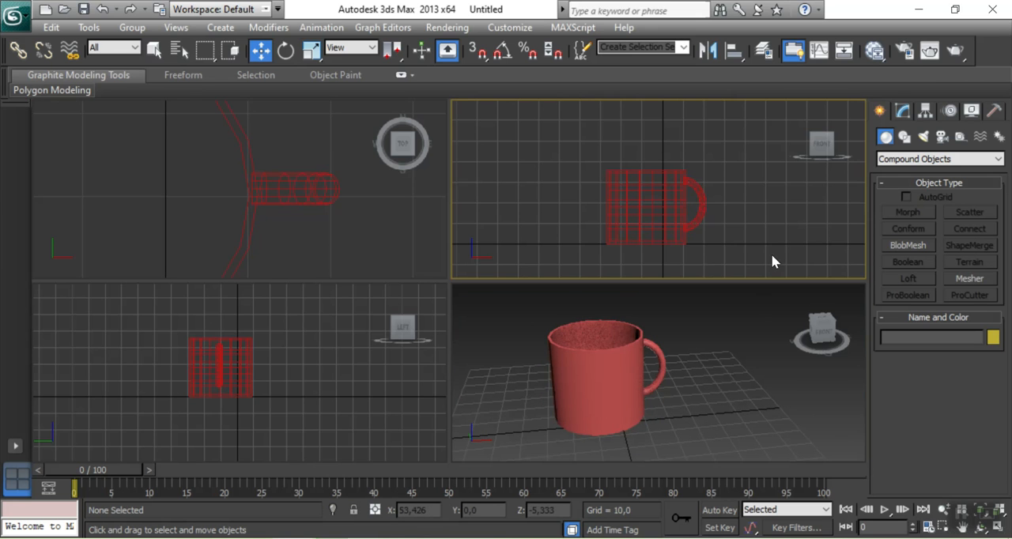
scroll(771, 245, "down", 5)
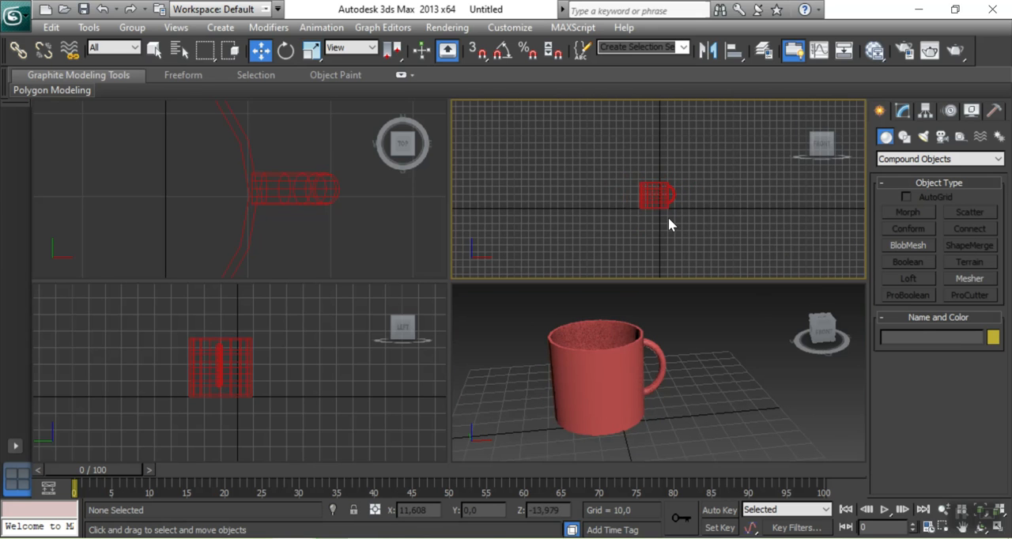
left_click(656, 198)
left_click(764, 224)
left_click_drag(615, 107, 714, 236)
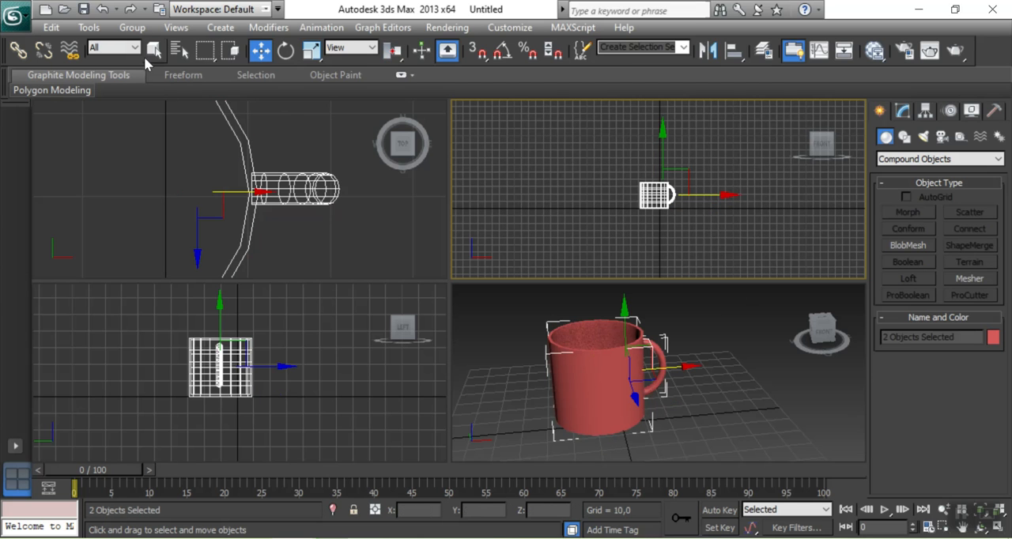
left_click(133, 27)
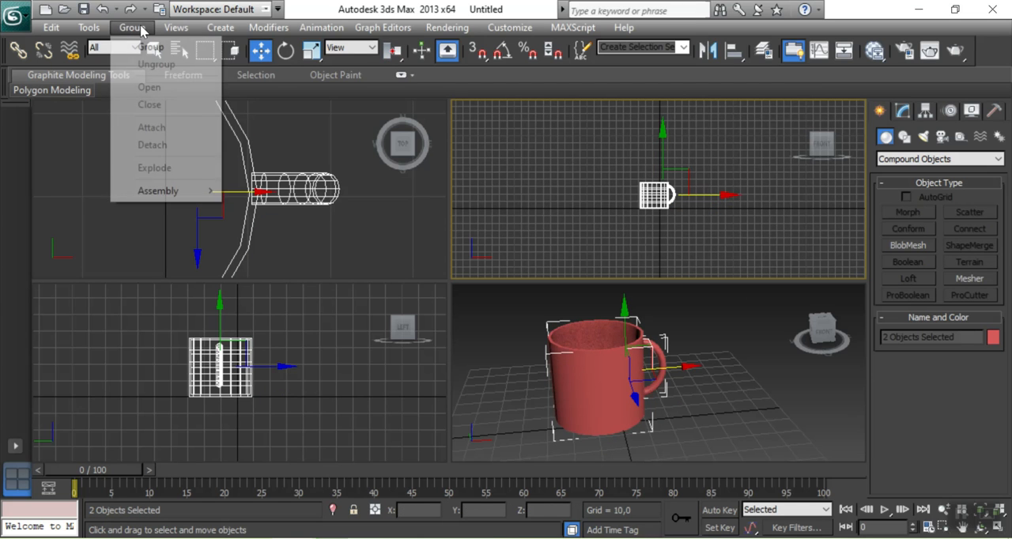
left_click(685, 212)
Join the handle and the cup with a Boolean Union, using the handle as operand A and the cup as operand B
scroll(700, 205, "up", 5)
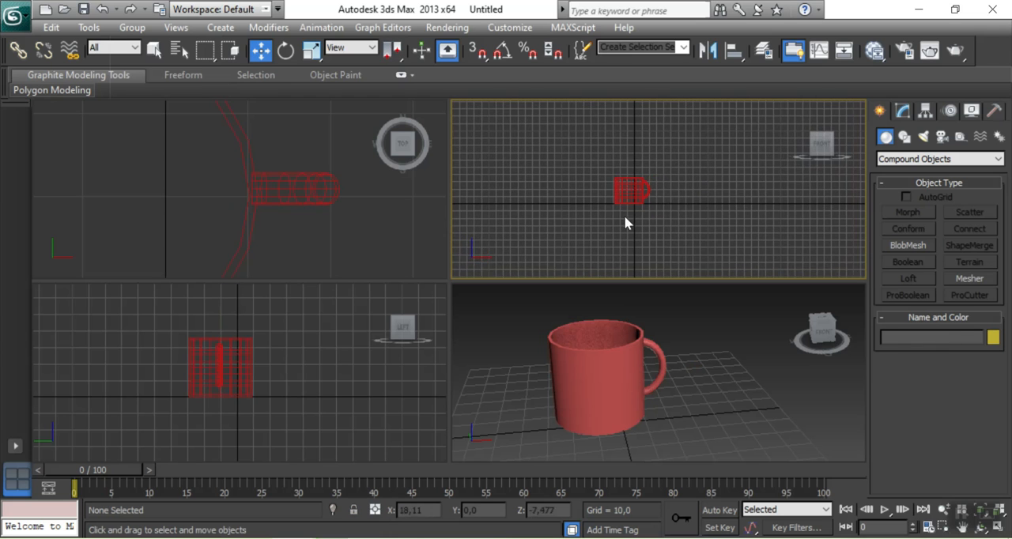
scroll(622, 223, "up", 2)
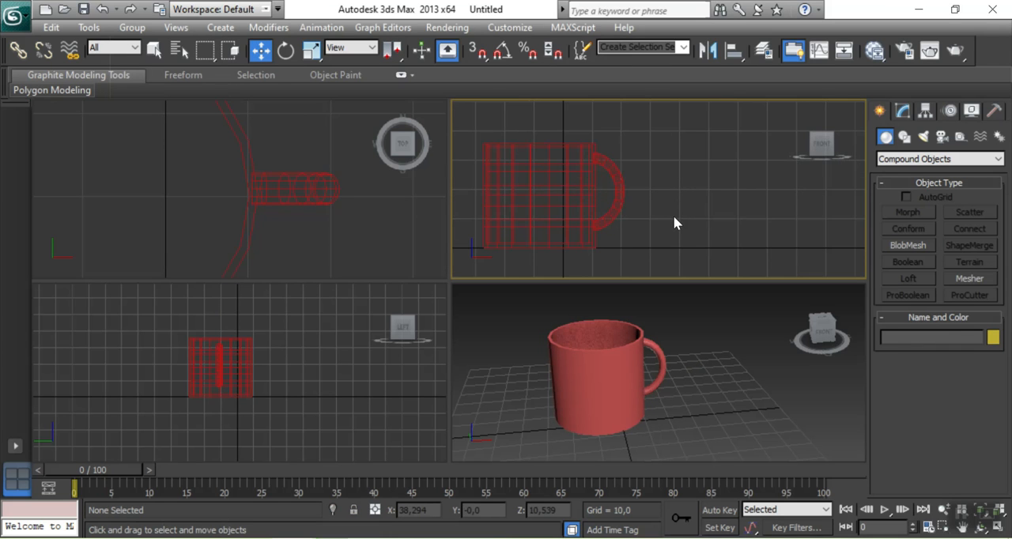
scroll(672, 224, "down", 2)
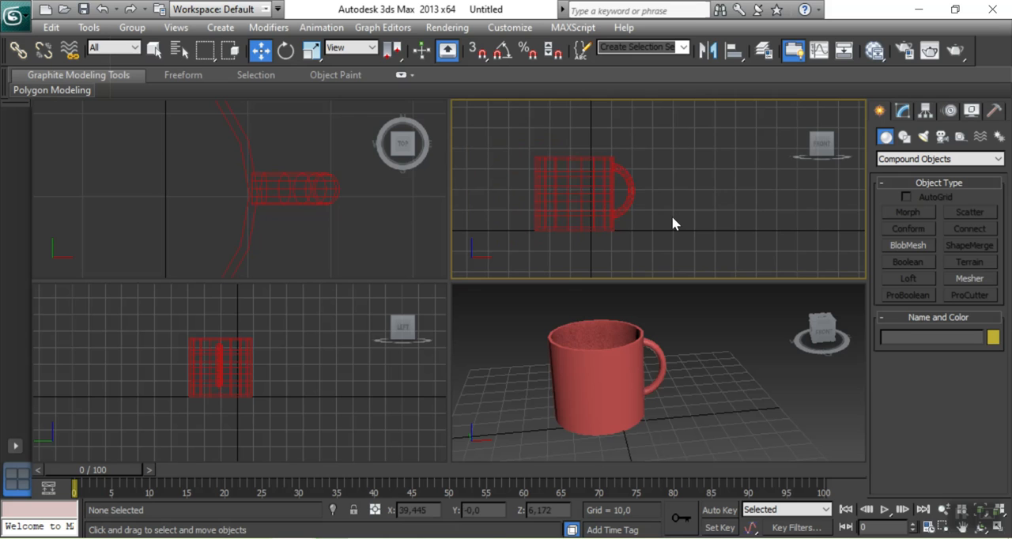
left_click(623, 173)
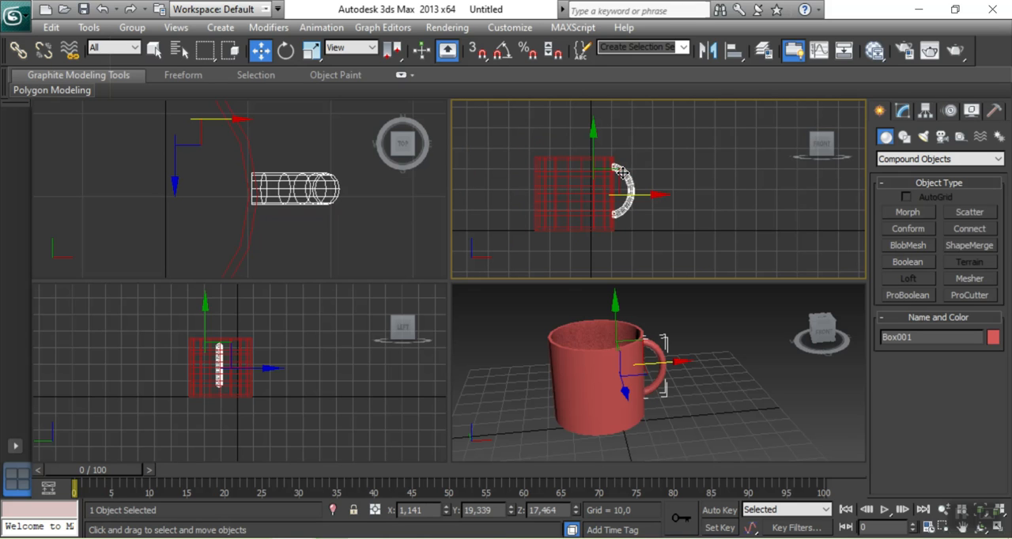
left_click(907, 268)
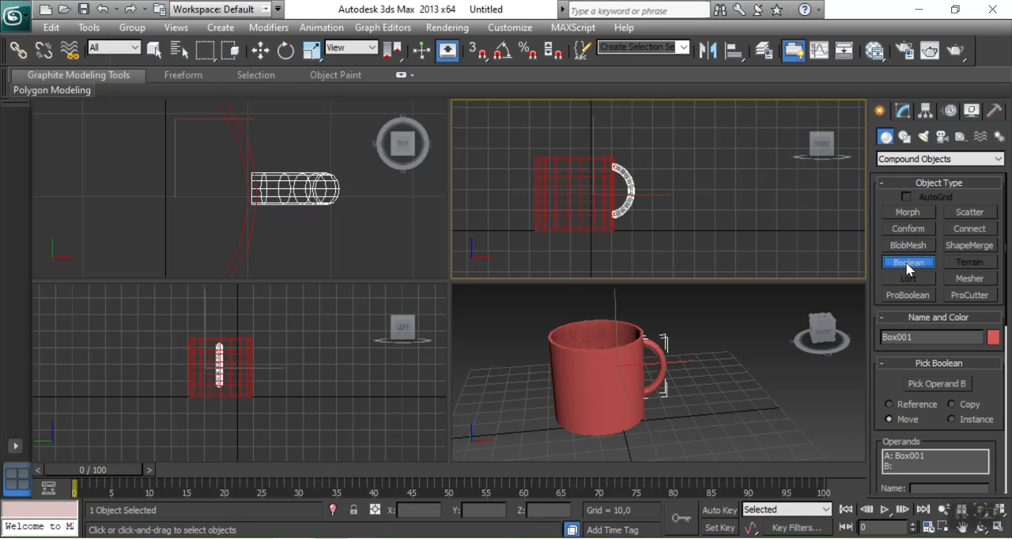
scroll(881, 384, "down", 5)
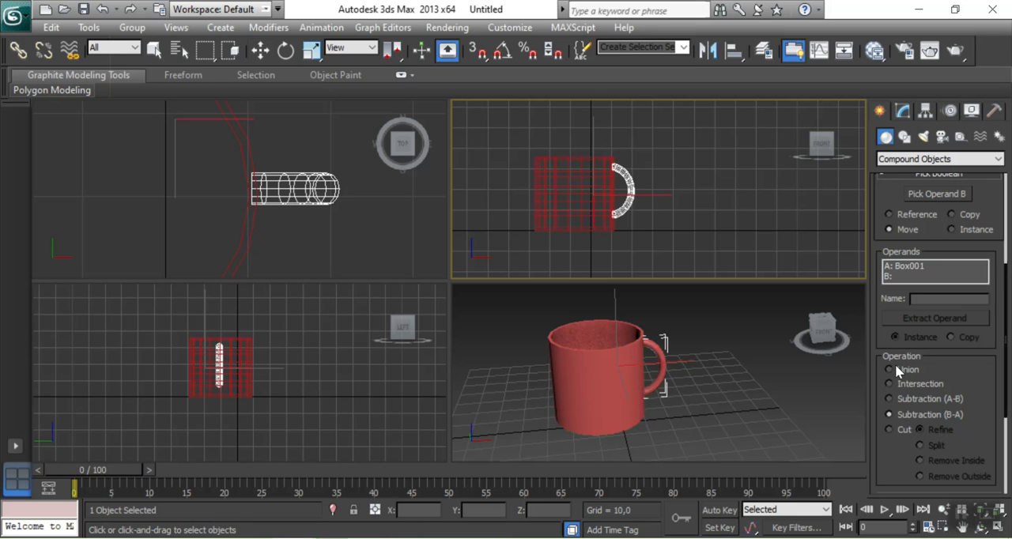
left_click(893, 368)
scroll(918, 372, "up", 3)
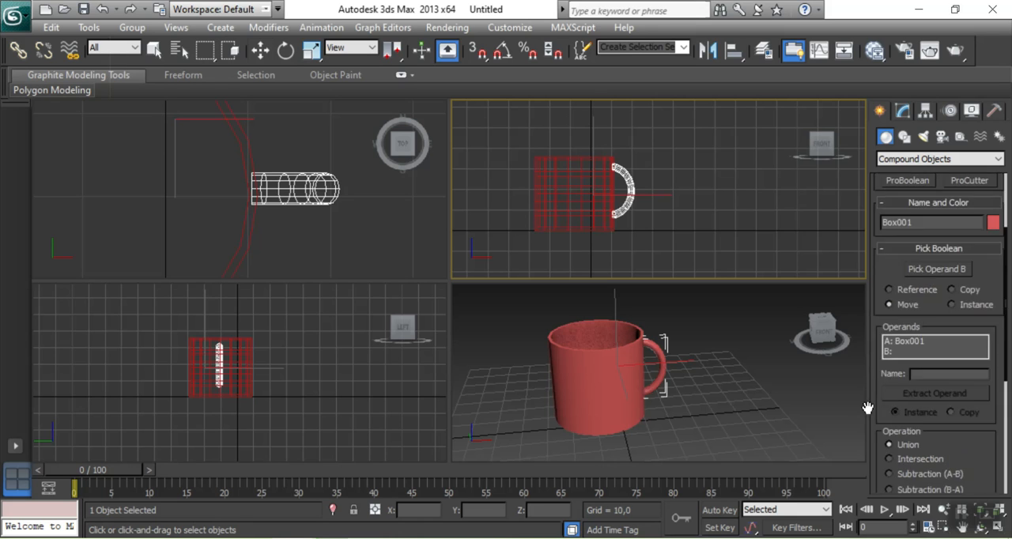
left_click(931, 310)
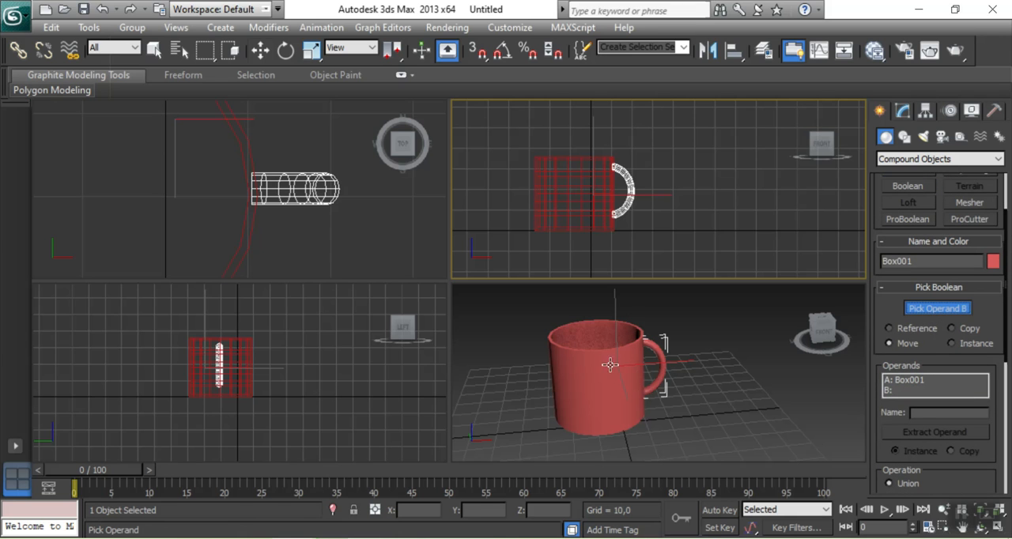
left_click(594, 214)
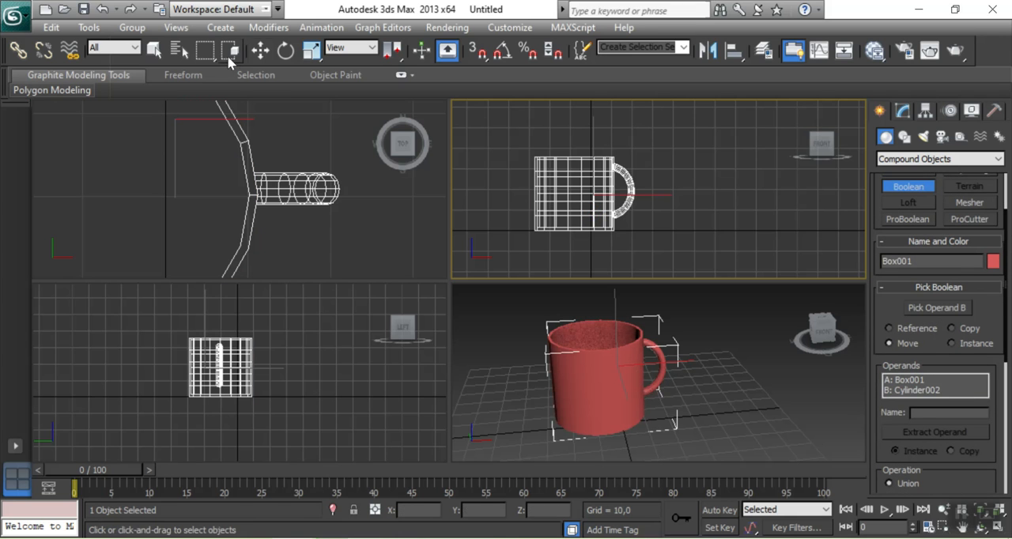
Leave the Boolean command, examine the joined mug from above in the perspective view, and deselect it
left_click(263, 57)
left_click(430, 209)
left_click(614, 364)
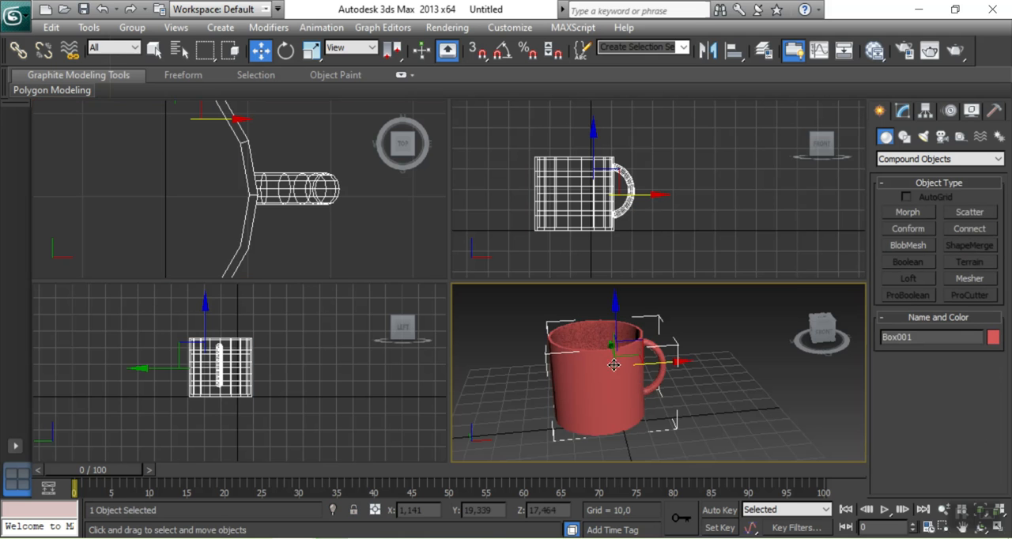
left_click_drag(820, 337, 830, 360)
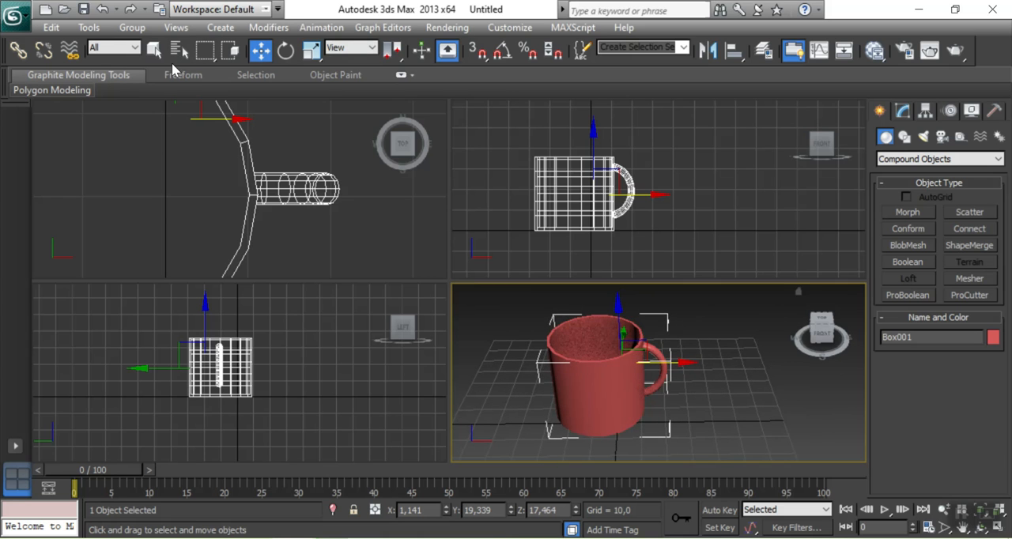
left_click(549, 230)
left_click(463, 219)
left_click(716, 365)
left_click(705, 183)
scroll(705, 183, "down", 3)
left_click(342, 232)
scroll(342, 232, "down", 4)
left_click(719, 183)
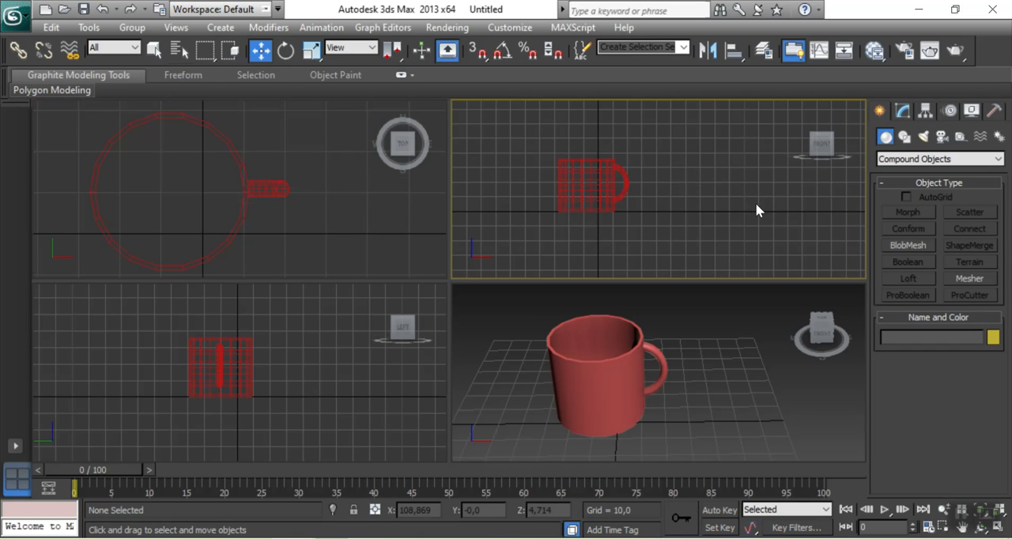
Create a standard primitive sphere with a radius of about 29.5 beside the mug in the top view
left_click(894, 159)
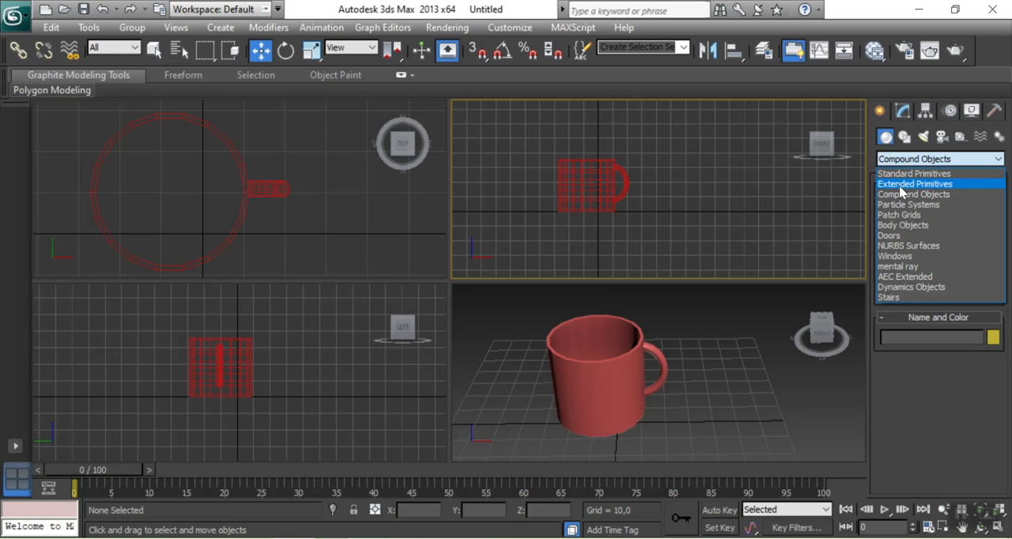
left_click(898, 173)
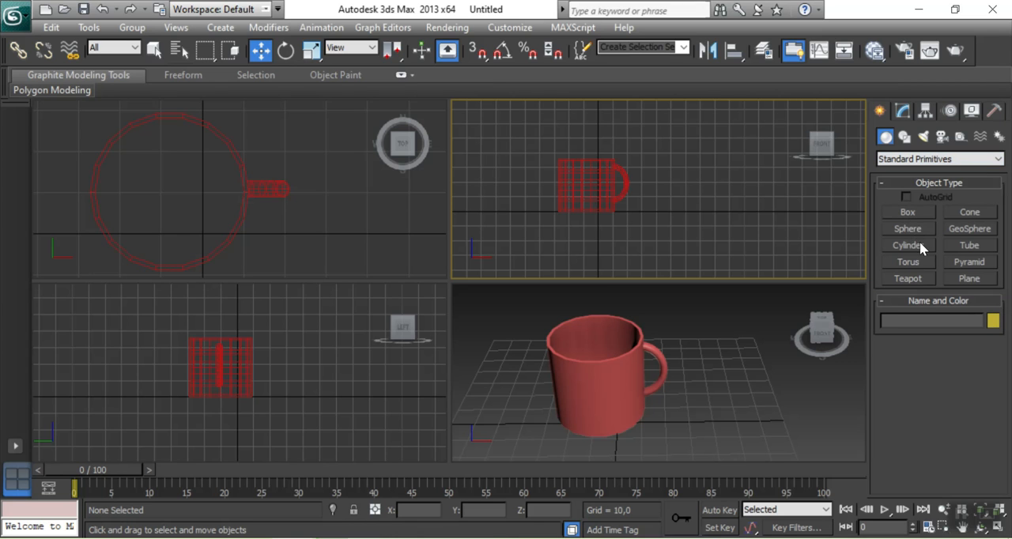
scroll(335, 216, "down", 5)
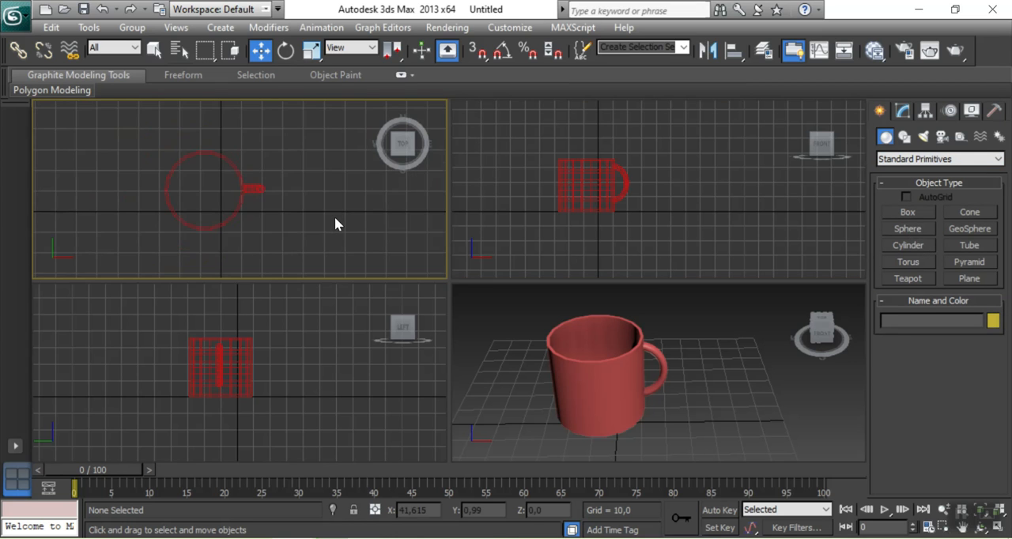
left_click(902, 230)
left_click_drag(253, 165, 286, 191)
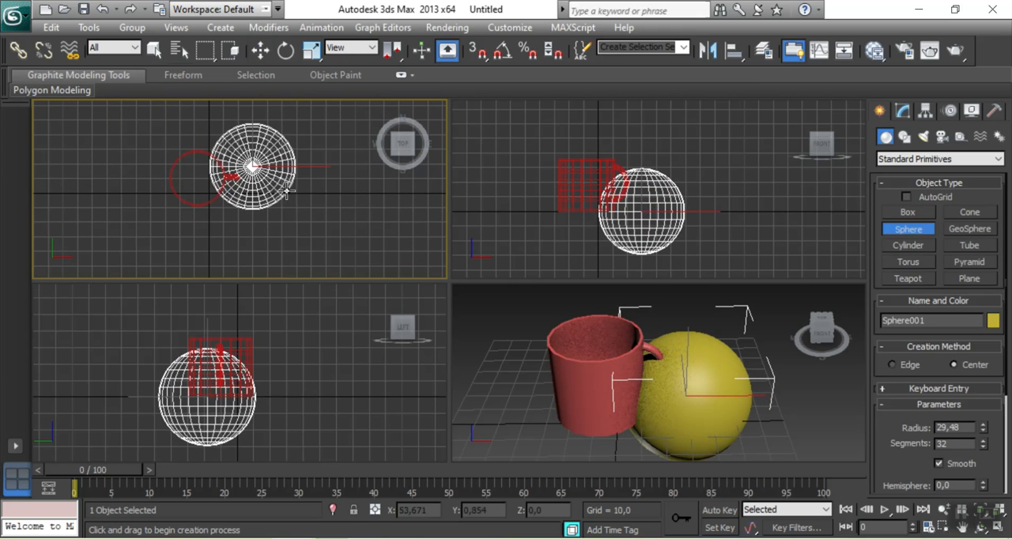
Move the sphere clear of the mug to about X 57 and raise it onto the ground line at about Z 28.8
left_click(261, 51)
left_click_drag(674, 211, 714, 210)
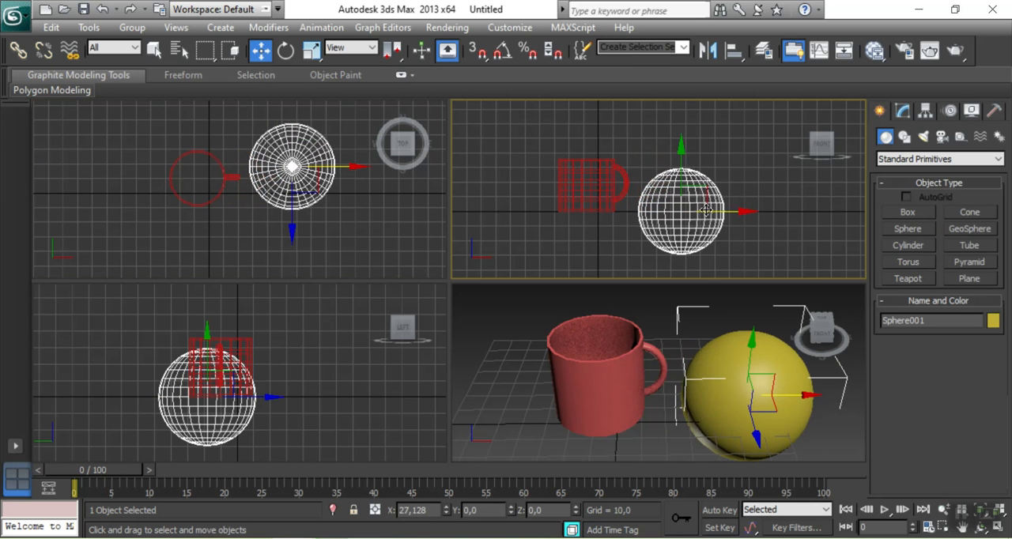
left_click_drag(682, 161, 681, 128)
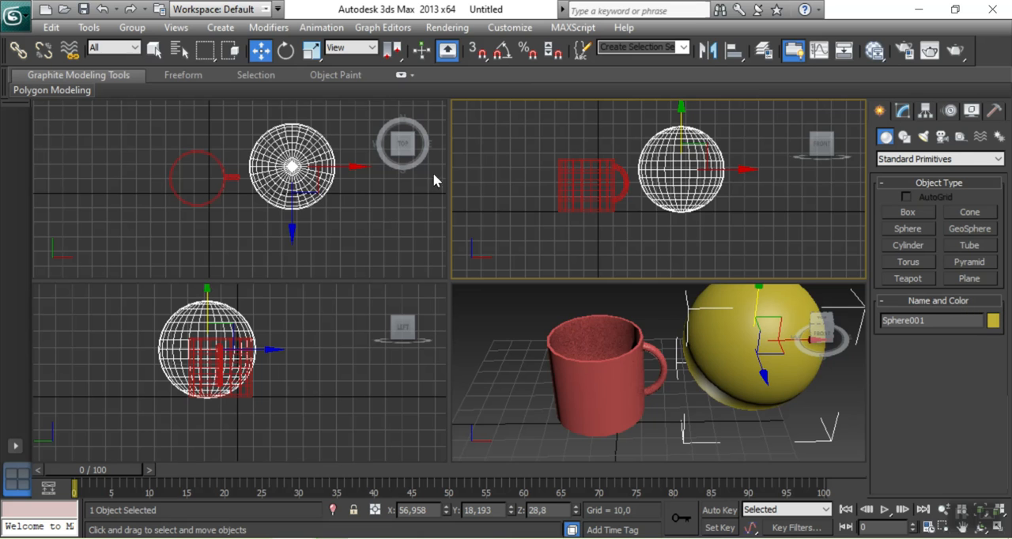
Create a box around the sphere, about 77.5 long, 71 wide and 29.3 high
left_click(901, 210)
left_click_drag(239, 116, 343, 229)
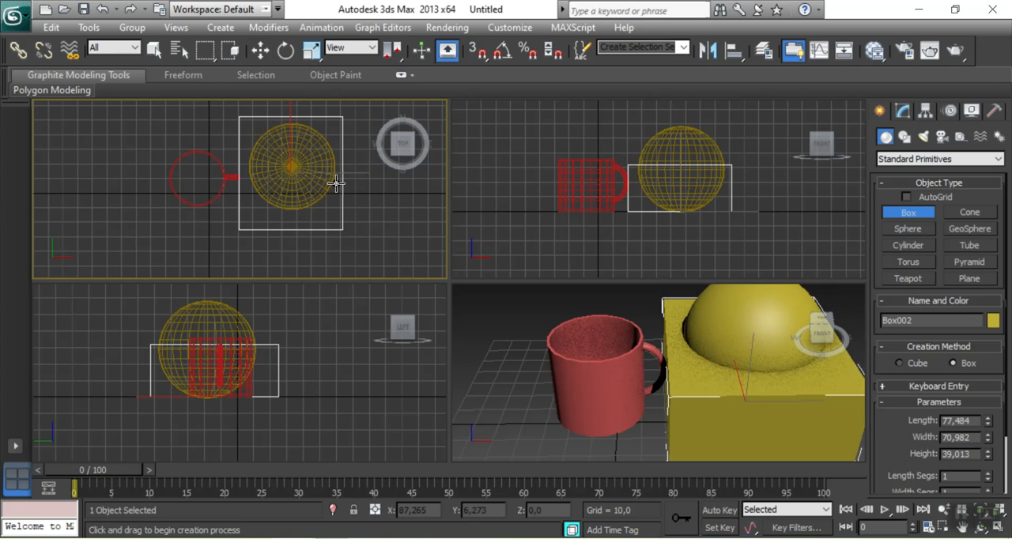
left_click(337, 187)
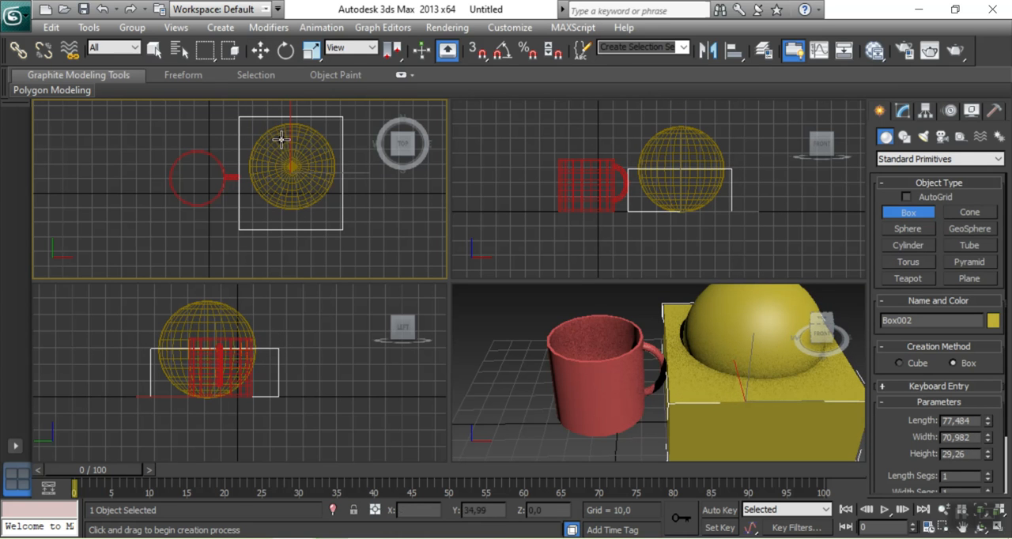
Raise the box to about Z 28.3 so it covers the sphere's upper half
left_click(260, 50)
left_click_drag(681, 161, 685, 120)
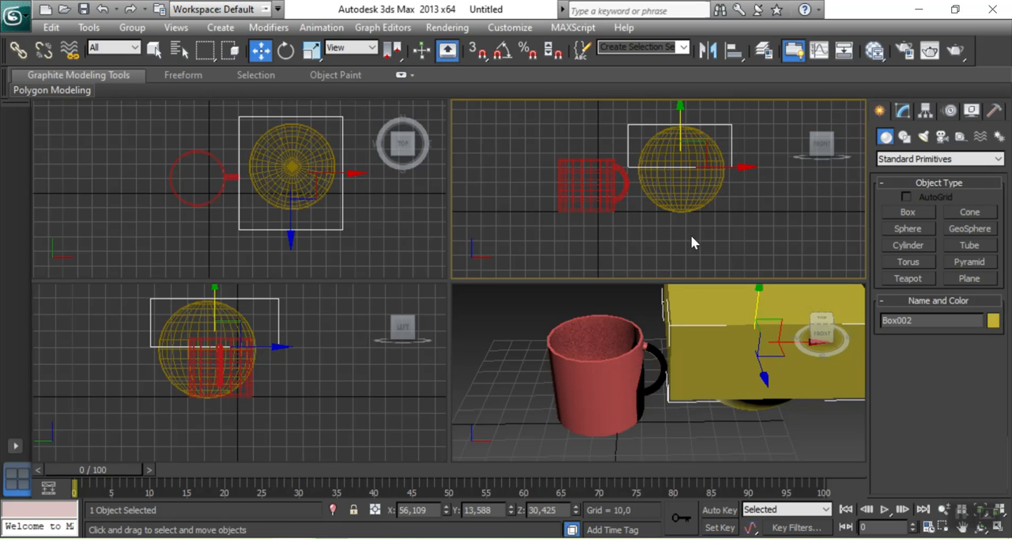
middle_click_drag(693, 240, 662, 268)
left_click(312, 50)
left_click(260, 50)
left_click_drag(647, 133, 621, 141)
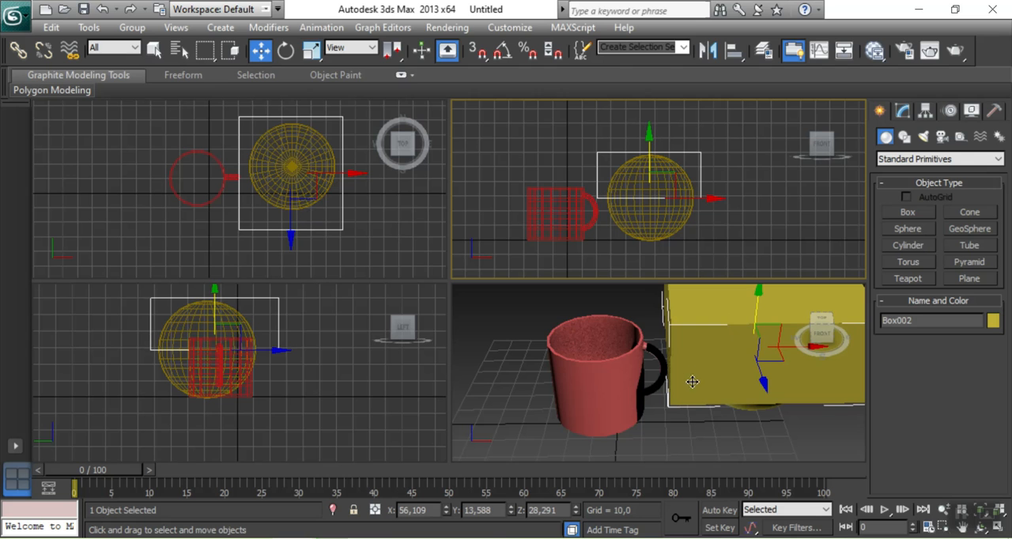
Change the box's object color to light turquoise, deselect it, and view the sphere's exposed lower half from a low angle
left_click(633, 391)
left_click(700, 352)
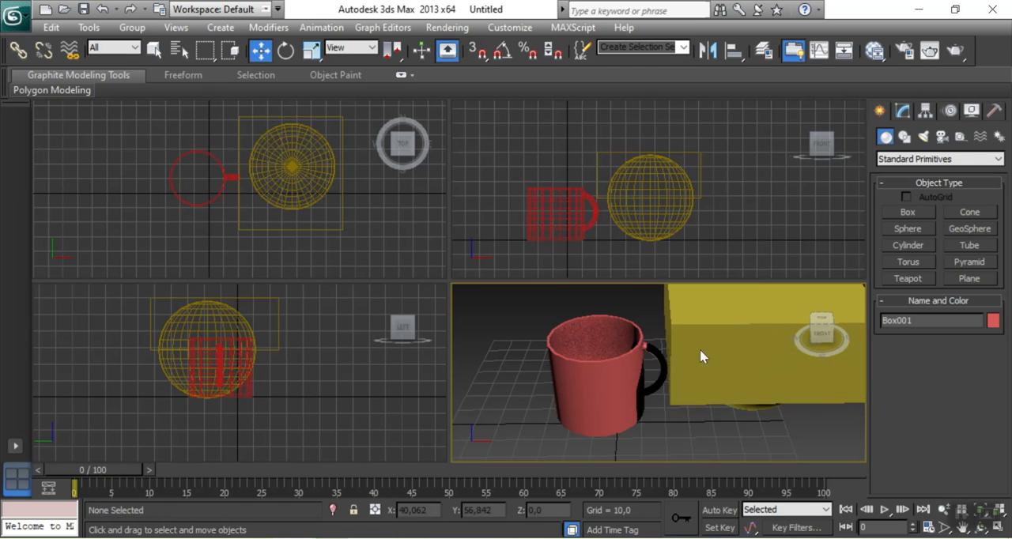
left_click(719, 400)
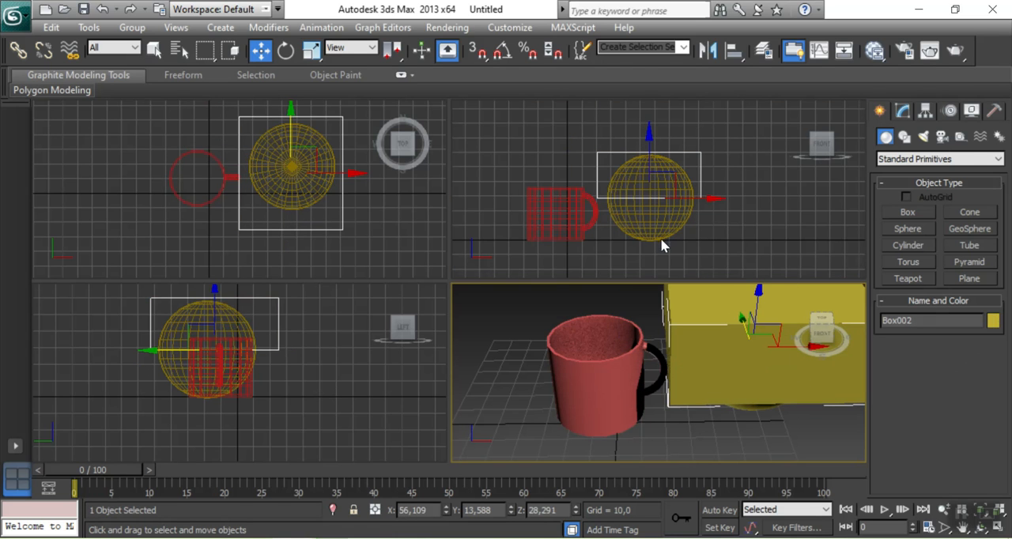
left_click(993, 320)
left_click(729, 161)
left_click(704, 281)
mouse_move(822, 334)
left_mouse_down()
mouse_move(882, 272)
mouse_move(867, 287)
mouse_move(873, 311)
mouse_move(859, 348)
mouse_move(876, 344)
mouse_move(822, 329)
left_mouse_up()
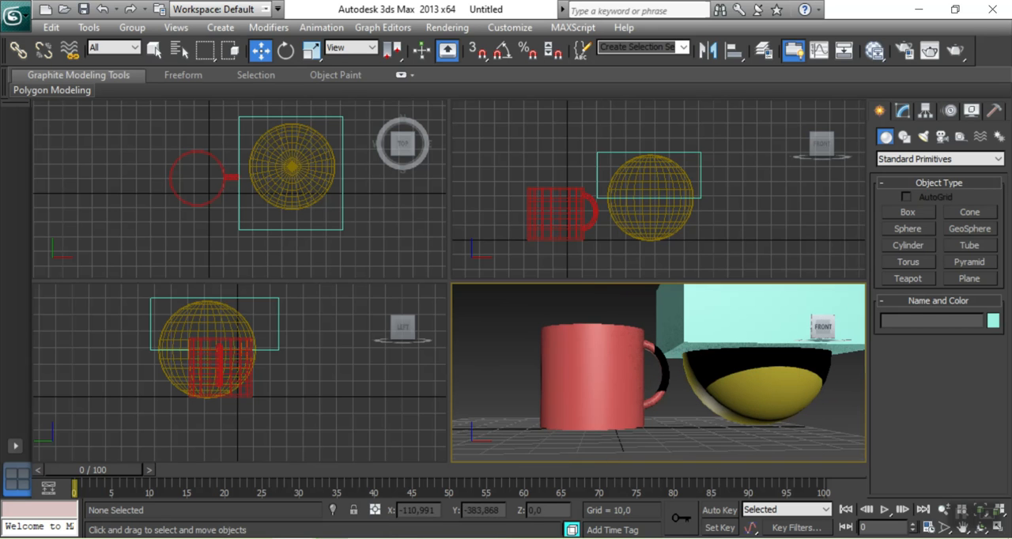
Cut away the sphere's upper half by subtracting the box from it with a Boolean Subtraction (A-B)
left_click(383, 235)
left_click(750, 249)
left_click(663, 231)
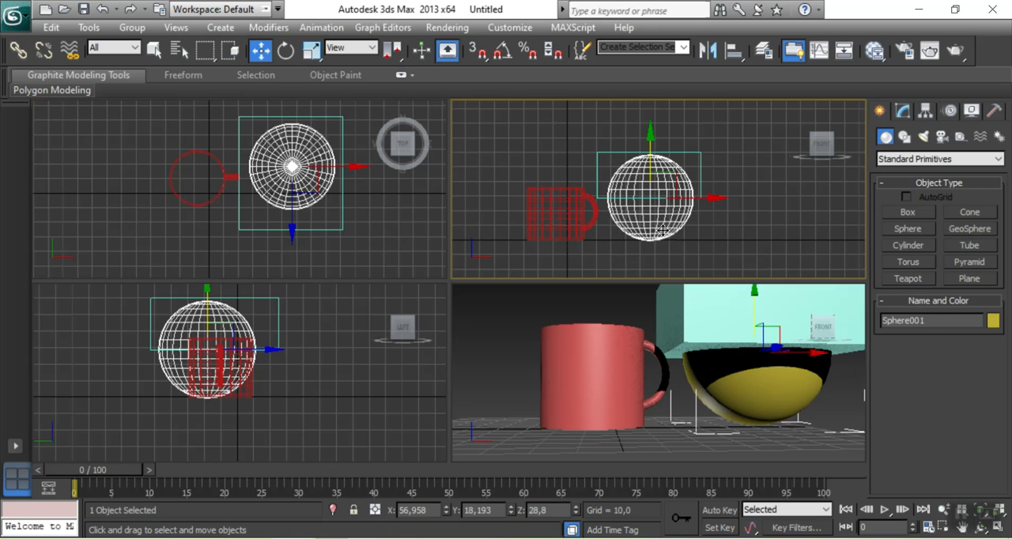
left_click(904, 137)
left_click(885, 137)
left_click(909, 160)
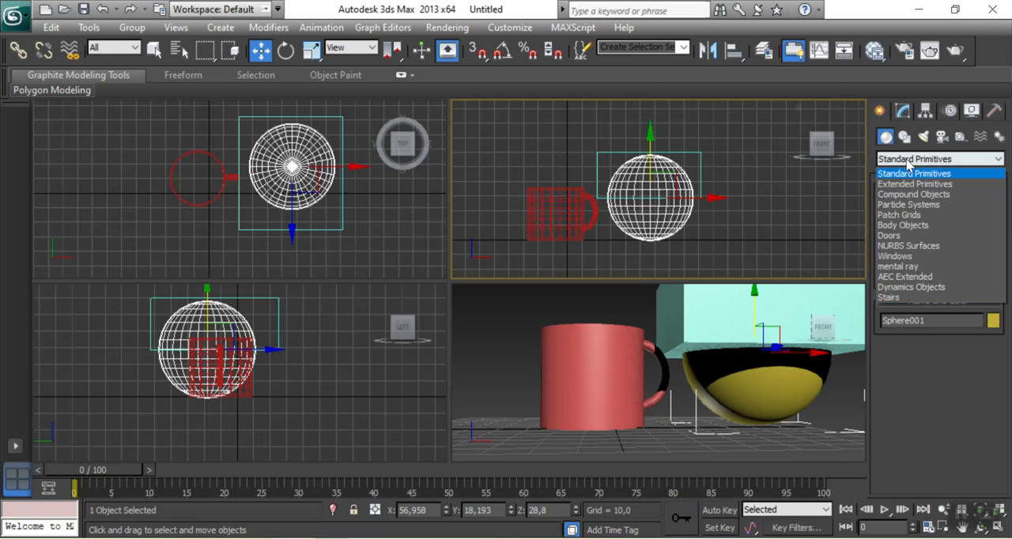
left_click(909, 194)
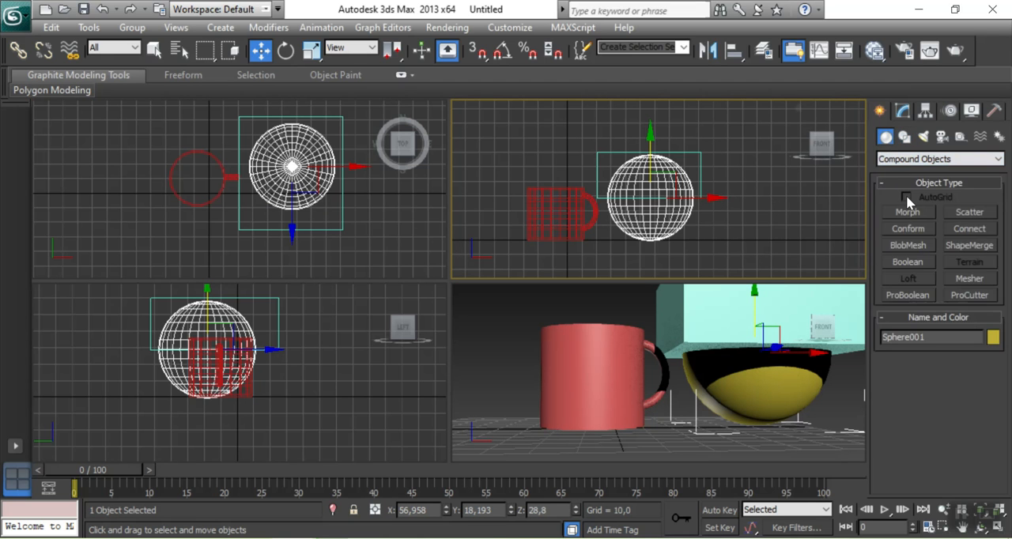
left_click(902, 263)
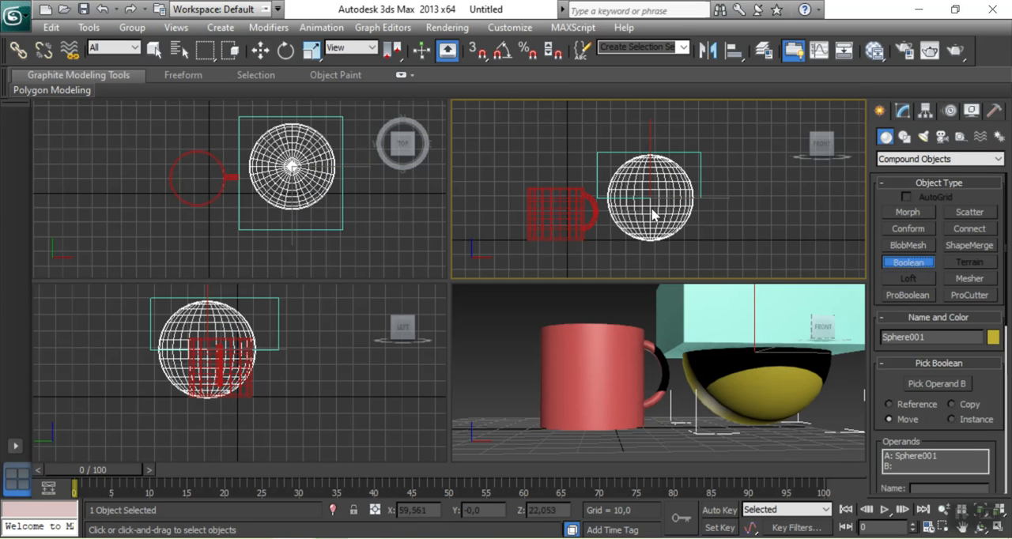
left_click(260, 50)
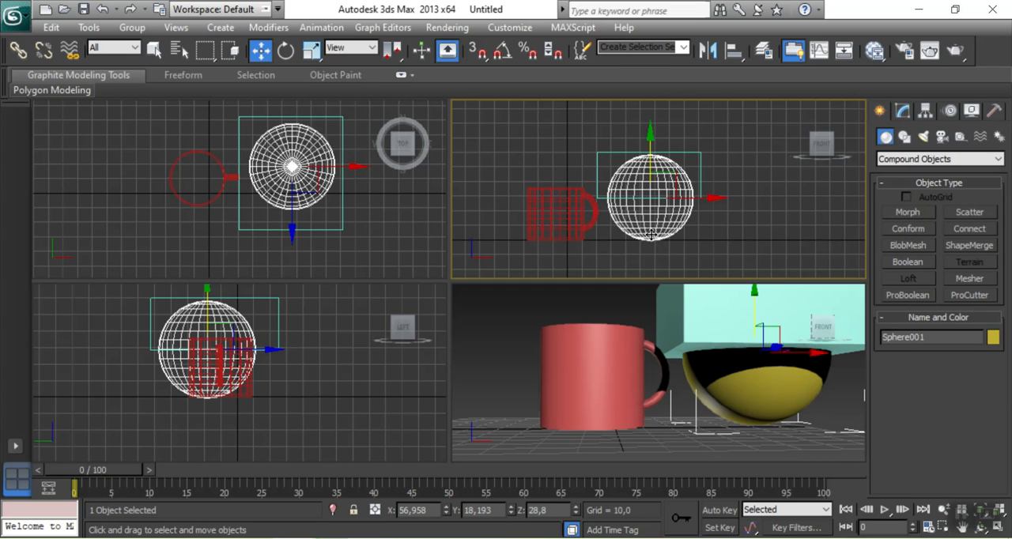
left_click(909, 263)
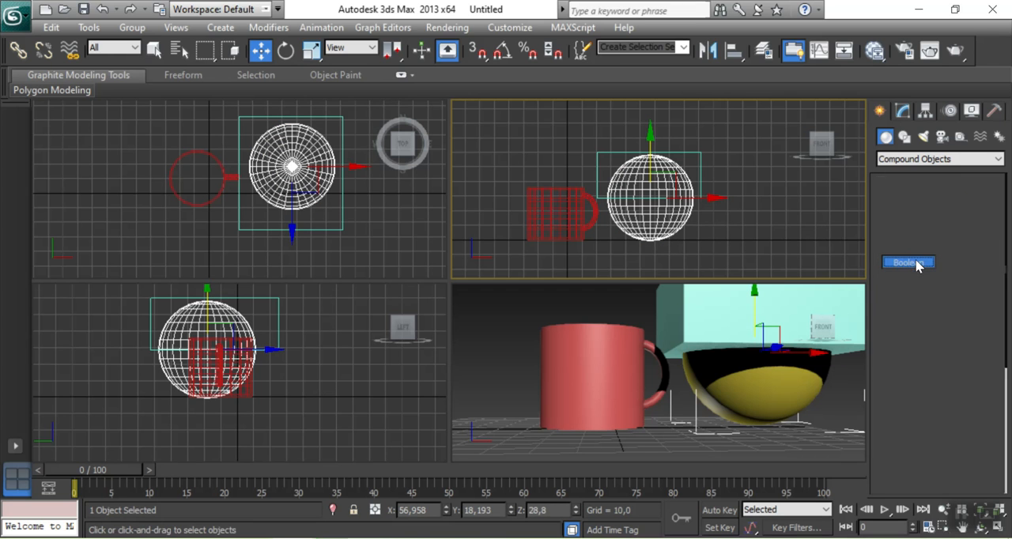
scroll(894, 235, "down", 5)
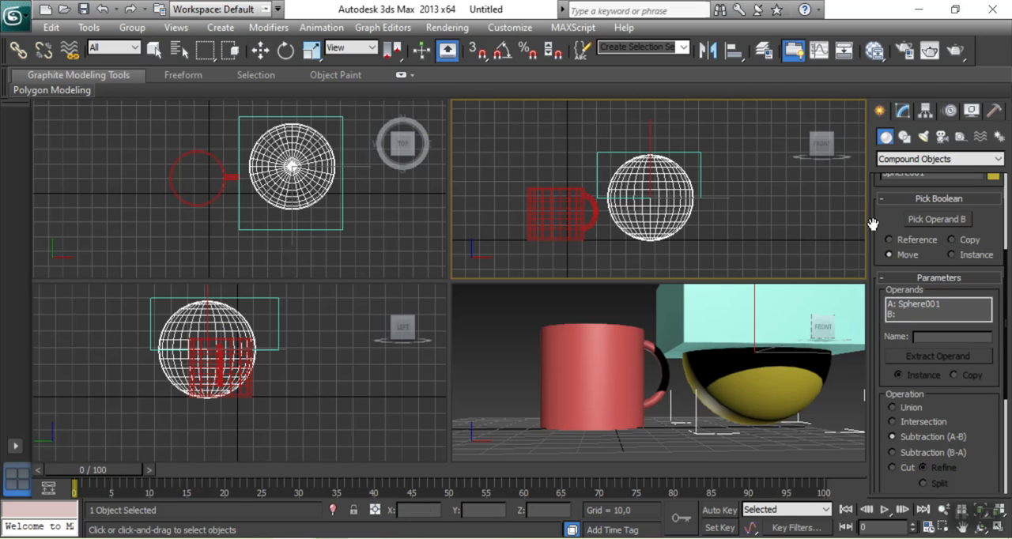
left_click(919, 221)
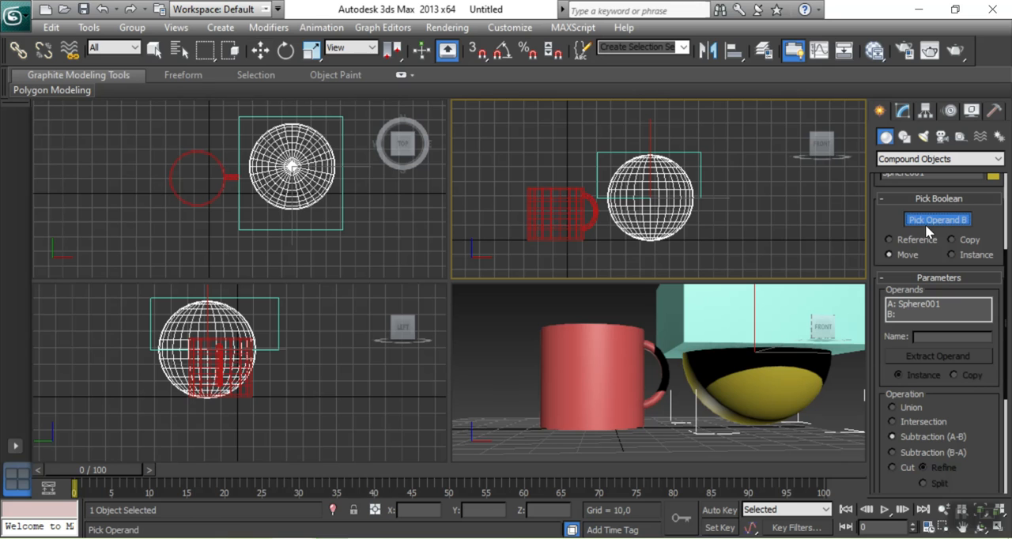
left_click(700, 166)
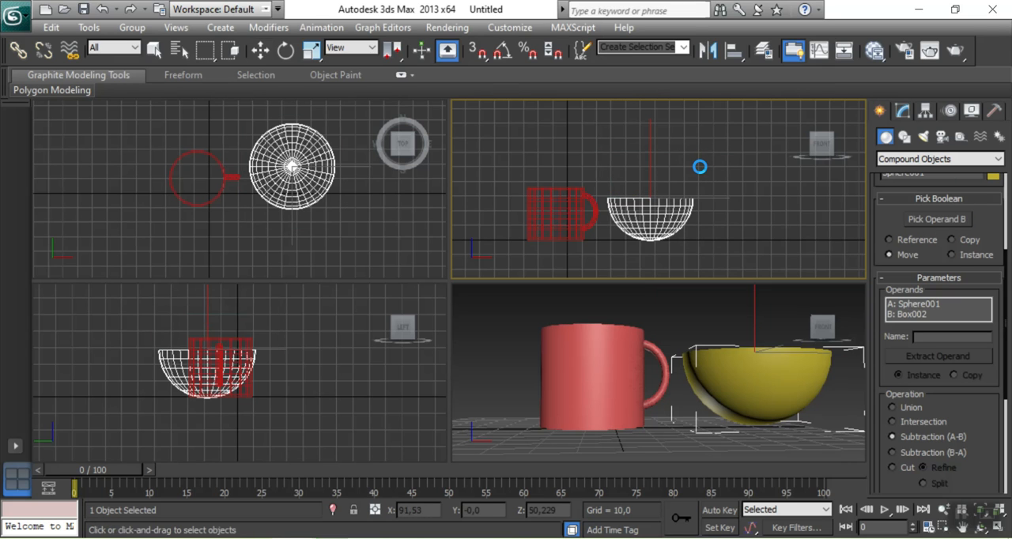
left_click(260, 50)
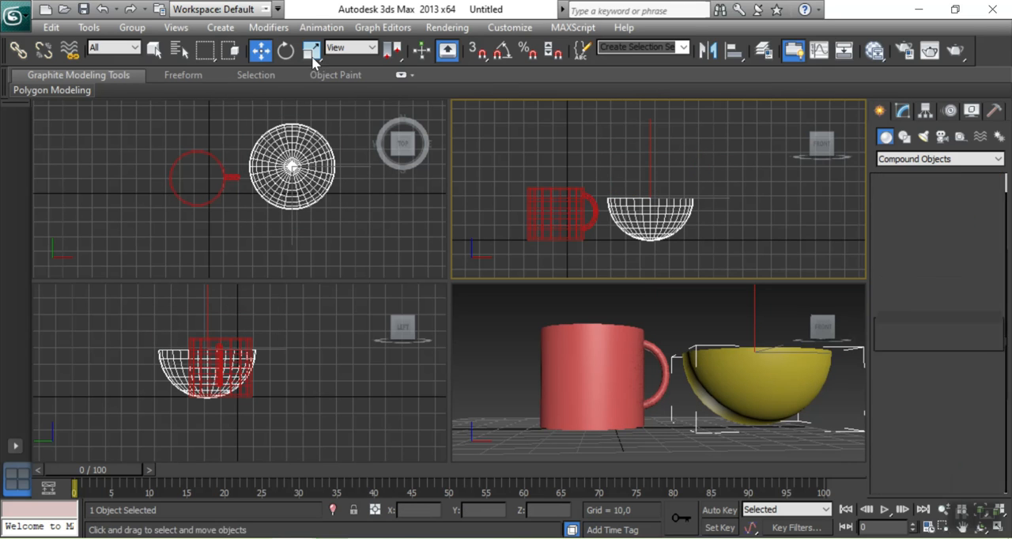
Clone the half-sphere as one independent copy, raised straight above the original to about Z 35.9
left_click(826, 340)
left_click(824, 337)
mouse_move(821, 325)
left_mouse_down()
mouse_move(816, 390)
mouse_move(821, 332)
left_mouse_up()
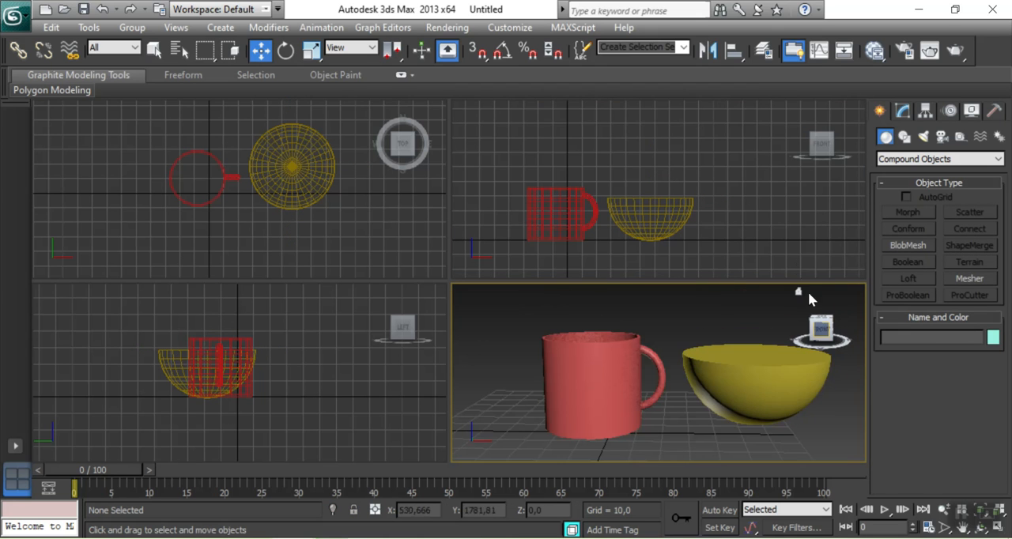
left_click(780, 227)
left_click(645, 209)
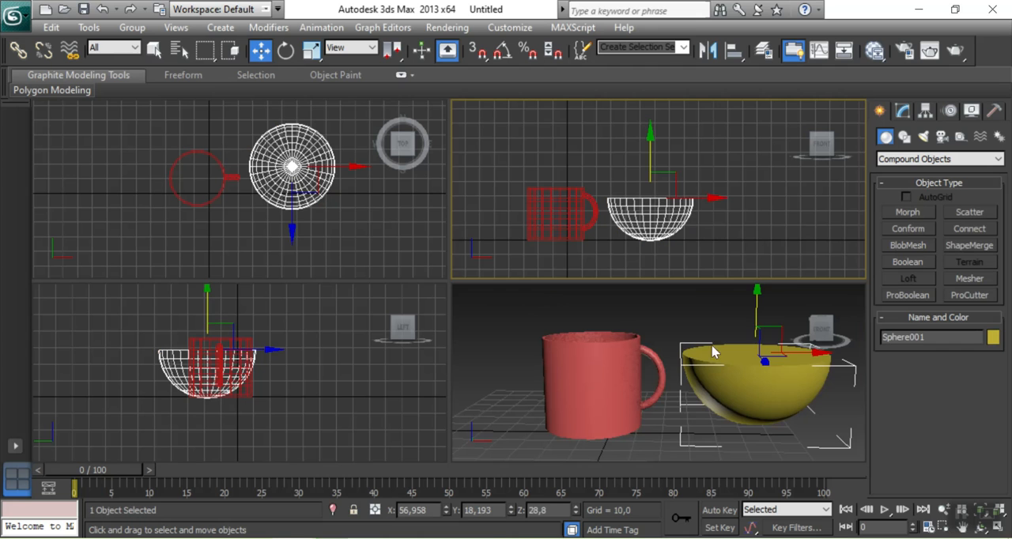
left_click_drag(647, 162, 647, 151, "shift")
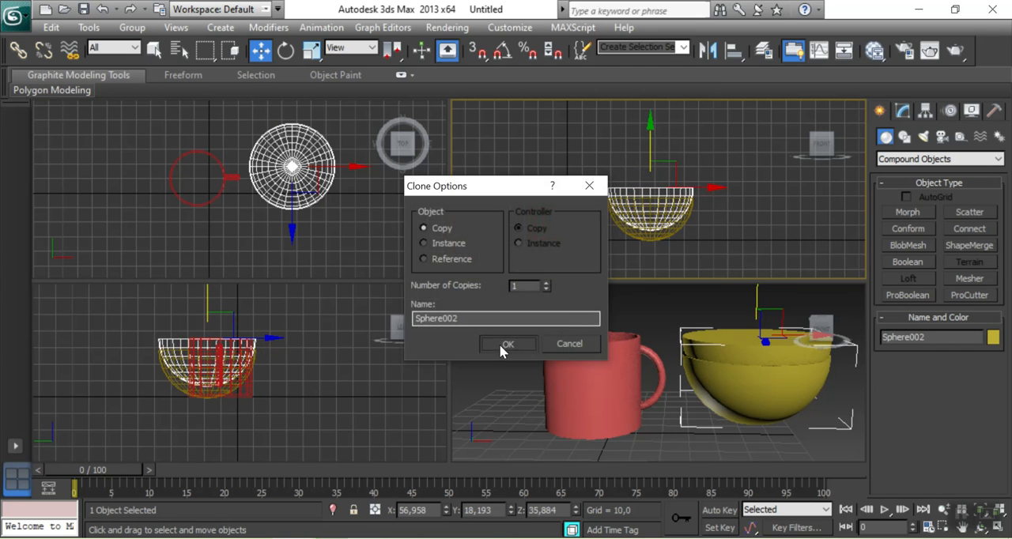
left_click(505, 344)
Scale the copied half-sphere to about 96.3% in width and depth and about 117.2% in height
left_click(312, 49)
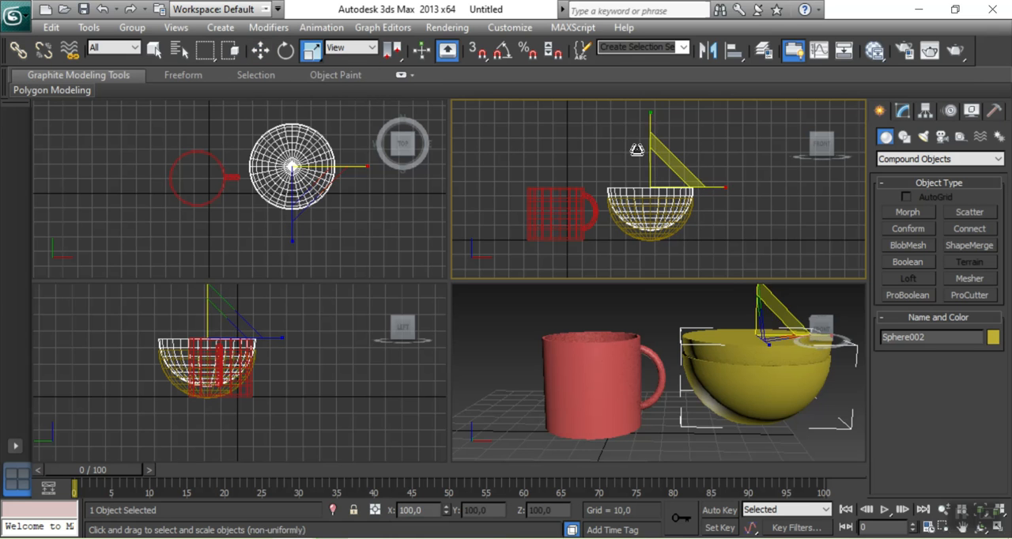
left_click_drag(650, 156, 653, 160)
left_click_drag(653, 121, 658, 99)
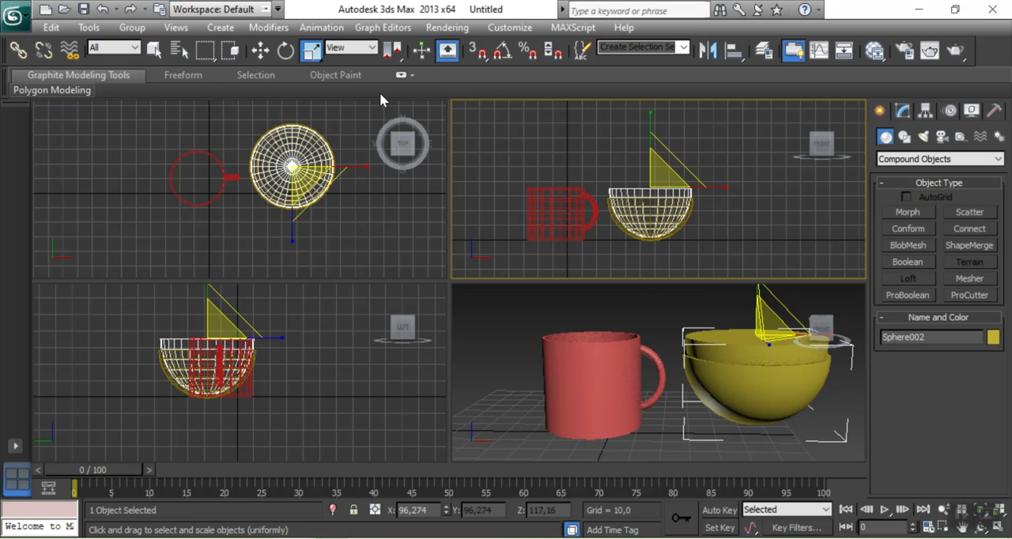
Change the copied half-sphere's object color to pale cyan to tell it apart from the outer one
left_click(259, 50)
left_click(678, 211)
left_click(667, 192)
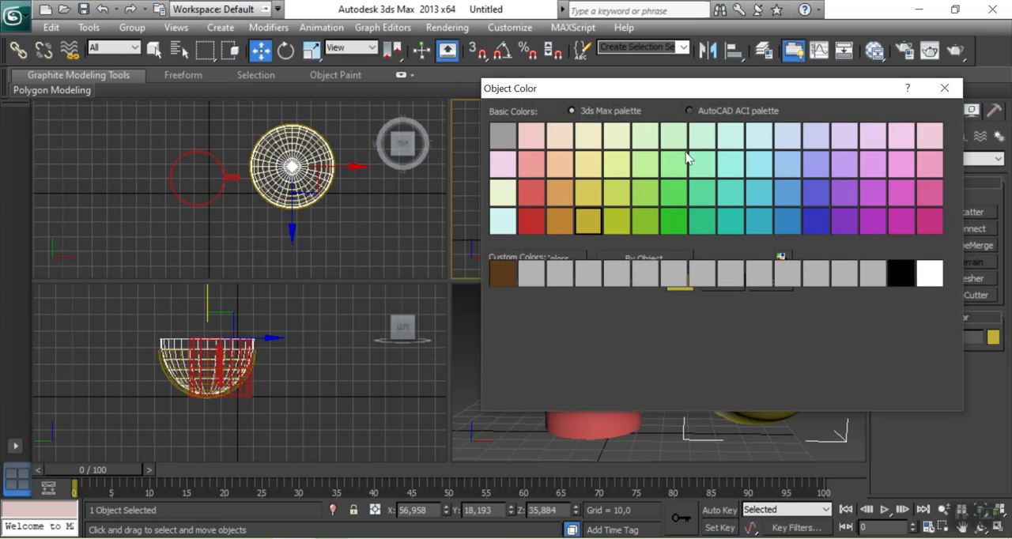
left_click_drag(500, 225, 690, 289)
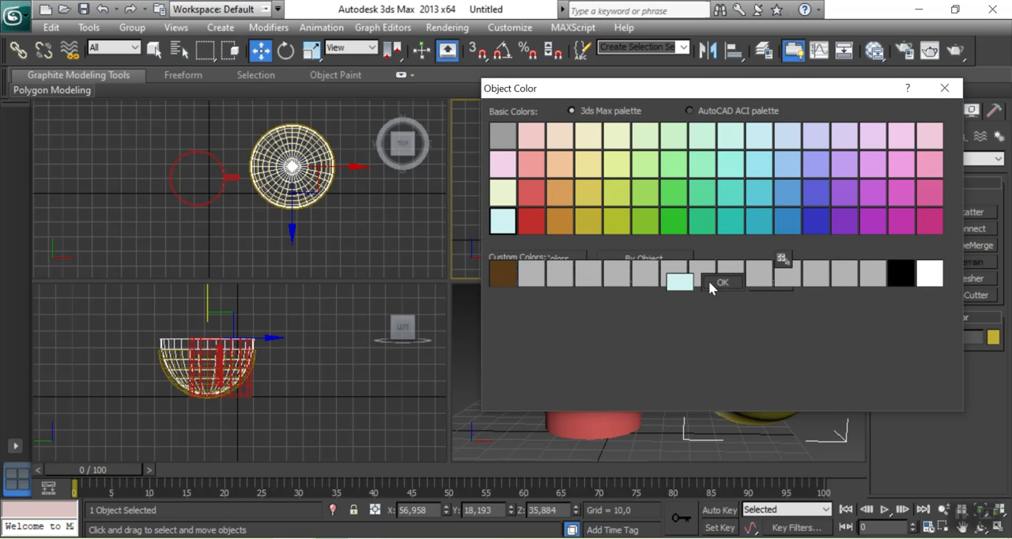
left_click(710, 284)
Hollow out the yellow half-sphere by subtracting the pale cyan copy from it with a Boolean Subtraction (A-B)
left_click(674, 306)
scroll(721, 201, "up", 2)
scroll(714, 203, "up", 3)
left_click(724, 230)
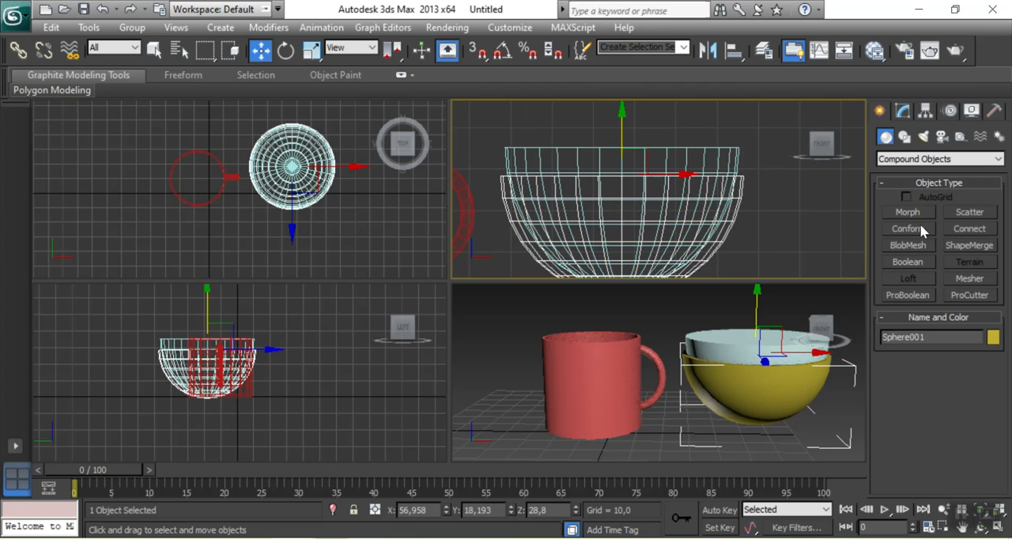
left_click(908, 261)
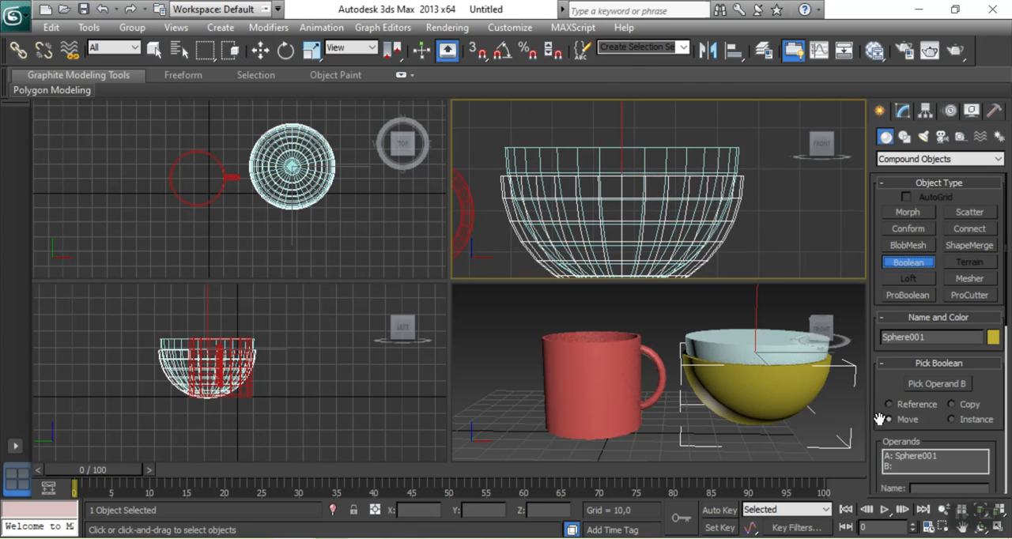
left_click_drag(880, 419, 892, 337)
left_click_drag(876, 451, 878, 384)
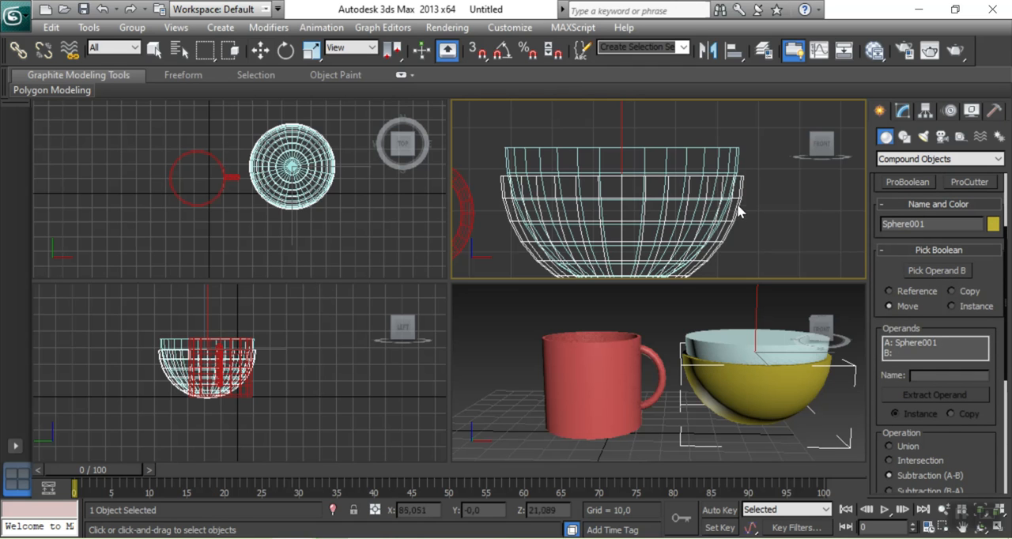
left_click(930, 273)
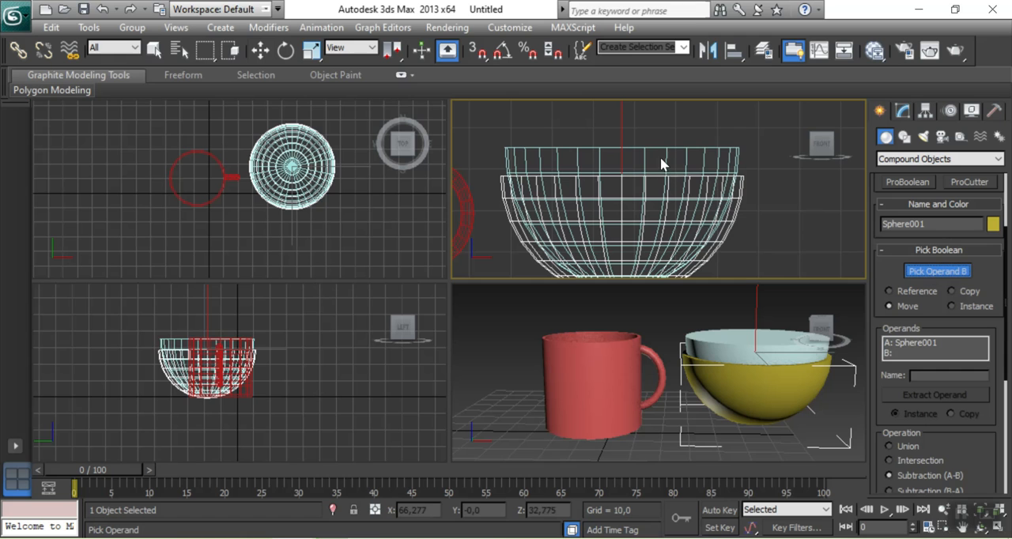
left_click(666, 157)
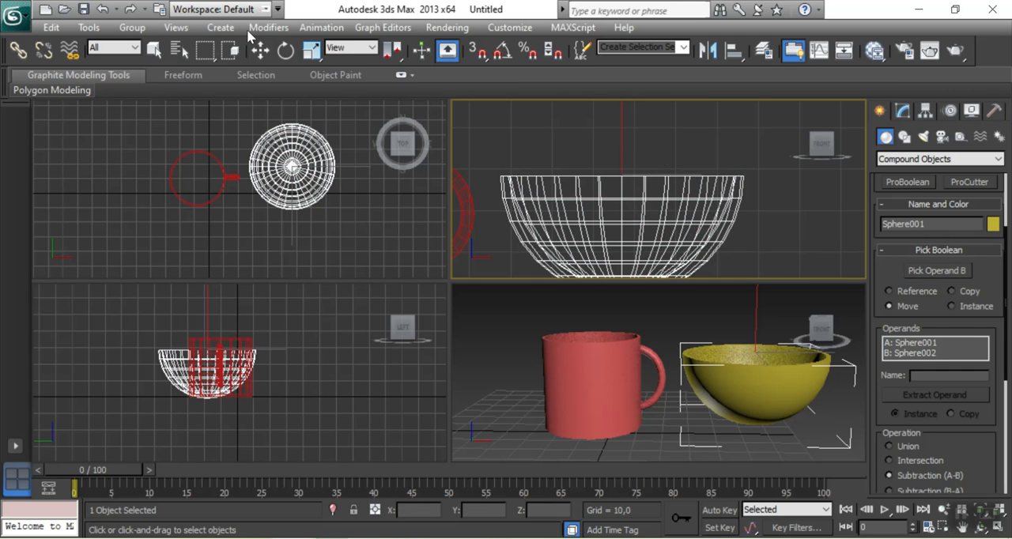
left_click(260, 50)
Create a cylinder near the bowl's base, about 13 in radius and 3.3 high
left_click(823, 332)
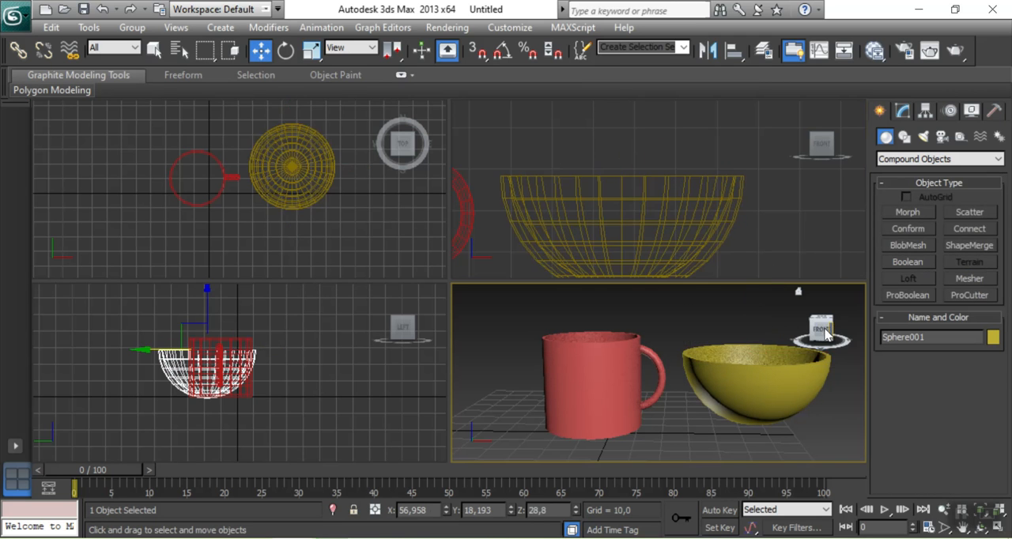
left_click_drag(825, 334, 809, 299)
scroll(764, 190, "up", 4)
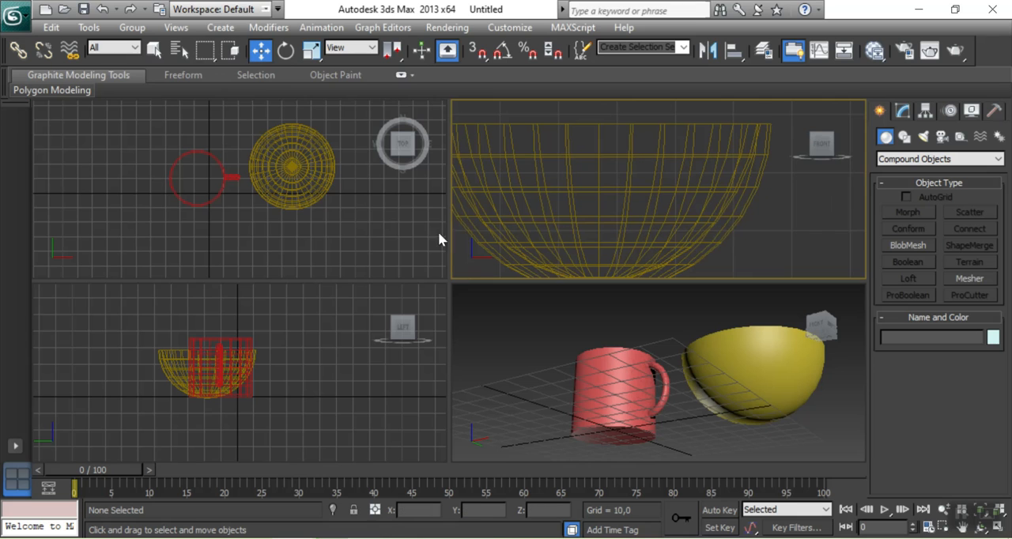
middle_click_drag(304, 202, 276, 216)
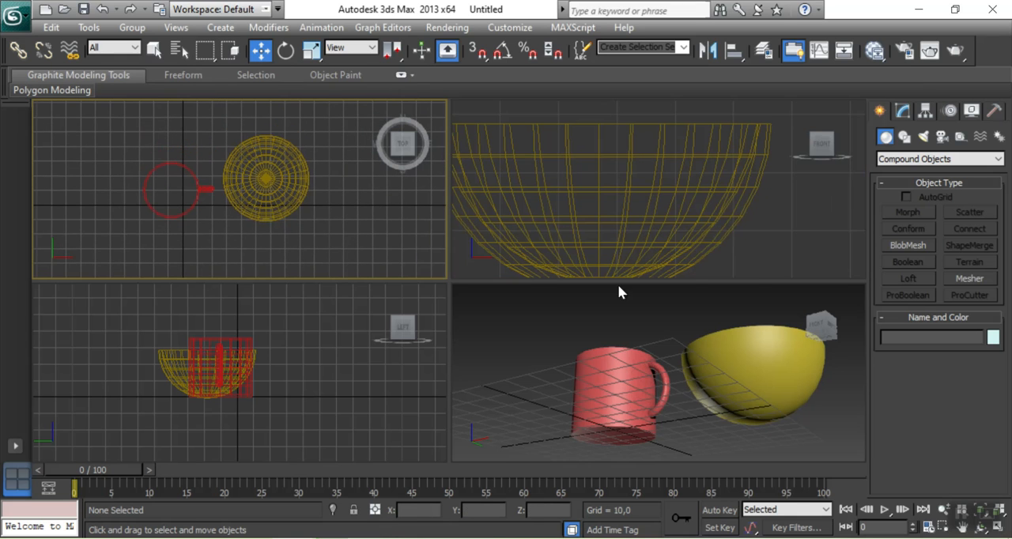
left_click(904, 113)
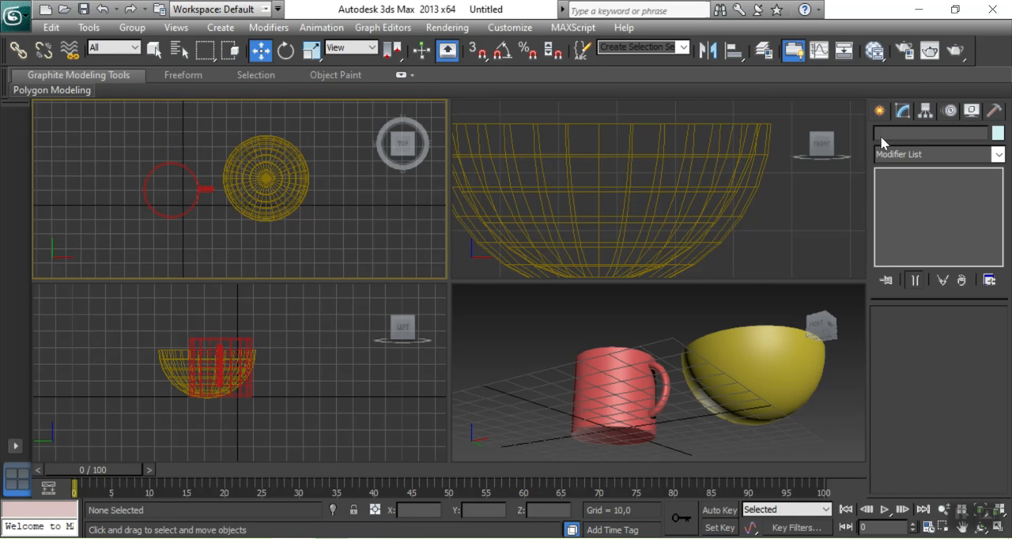
left_click(880, 112)
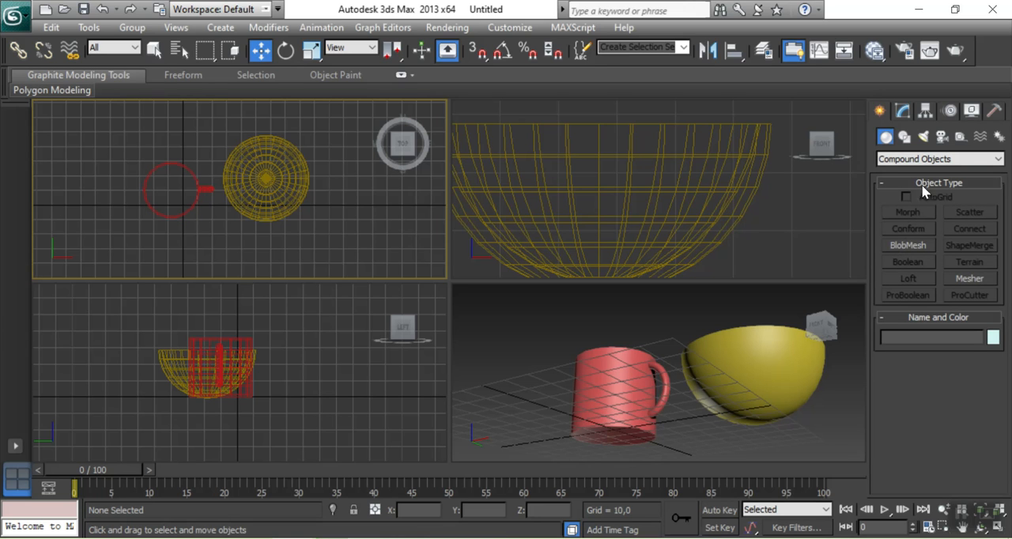
left_click(901, 159)
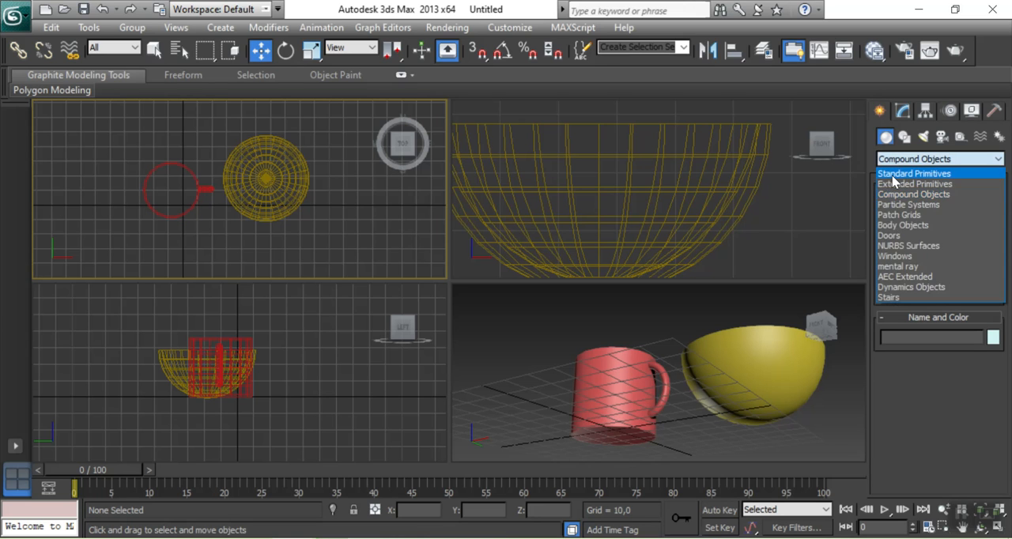
left_click(895, 170)
left_click(906, 246)
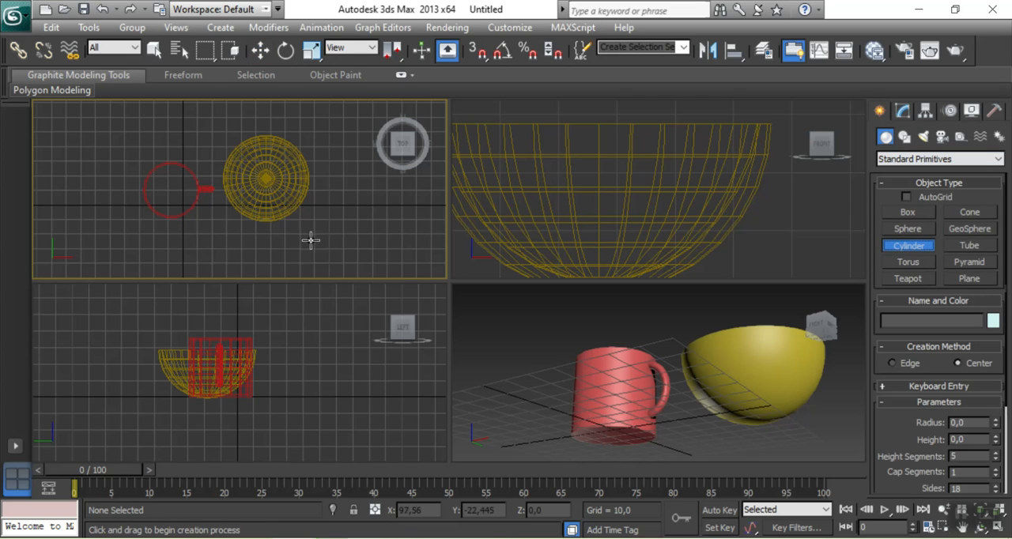
left_click_drag(252, 165, 263, 173)
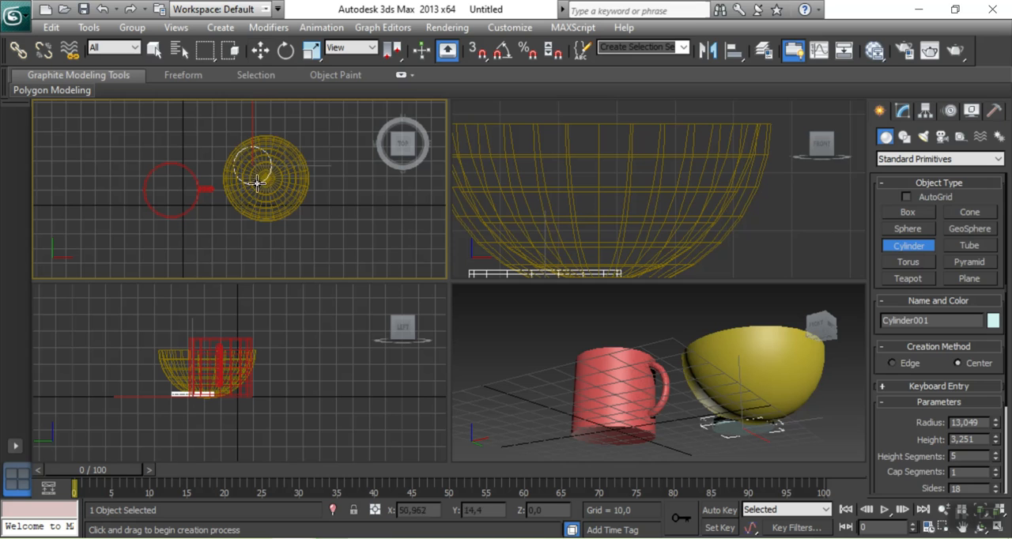
Center the cylinder beneath the bowl at about X 57.5, Y 18.1
left_click(260, 50)
middle_click_drag(393, 182, 385, 176)
left_click_drag(270, 134, 283, 144)
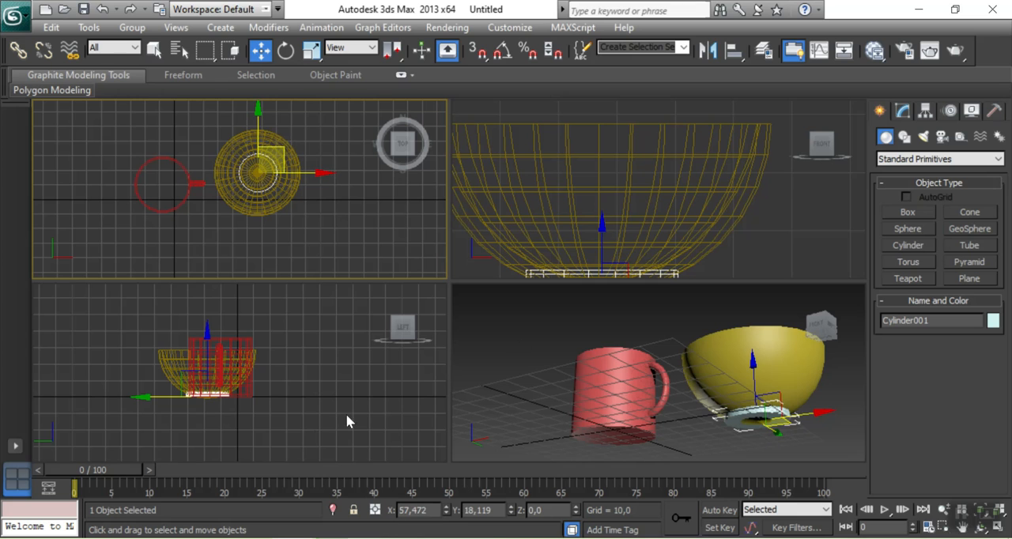
Lower the cylinder by about 1.3 so it projects beneath the bowl as a foot, and view it in perspective
middle_click_drag(765, 246, 779, 196)
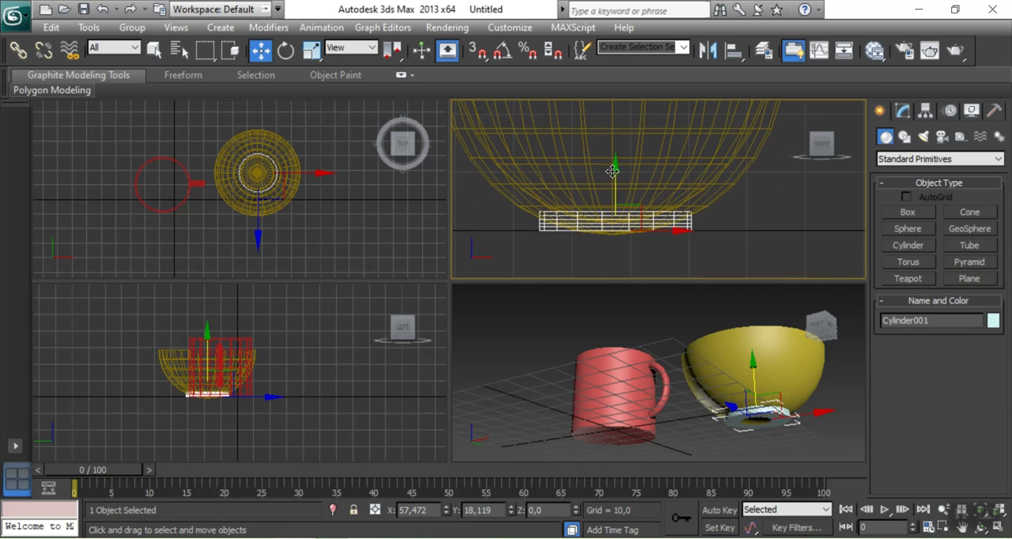
left_click_drag(614, 171, 614, 175)
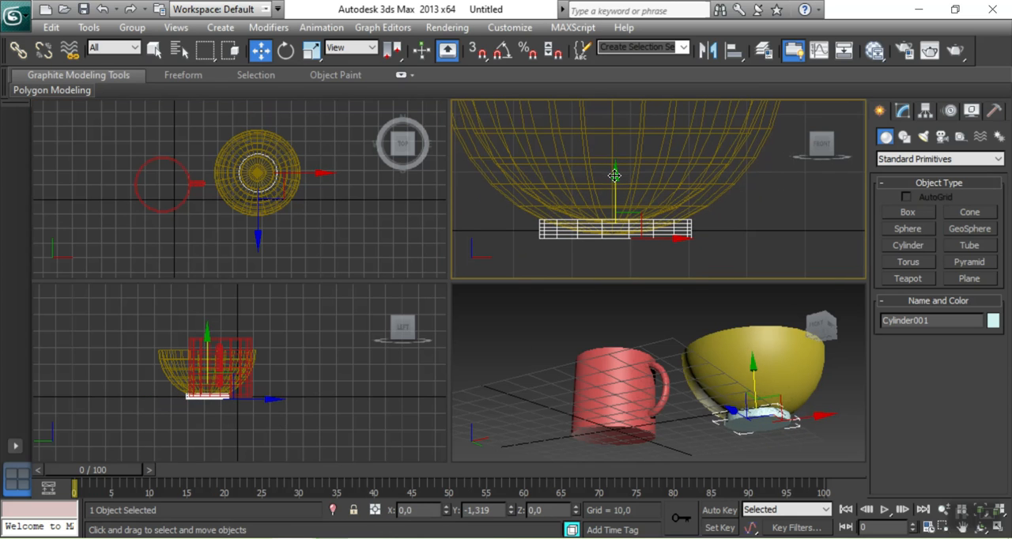
left_click(670, 331)
left_click_drag(820, 325, 828, 354)
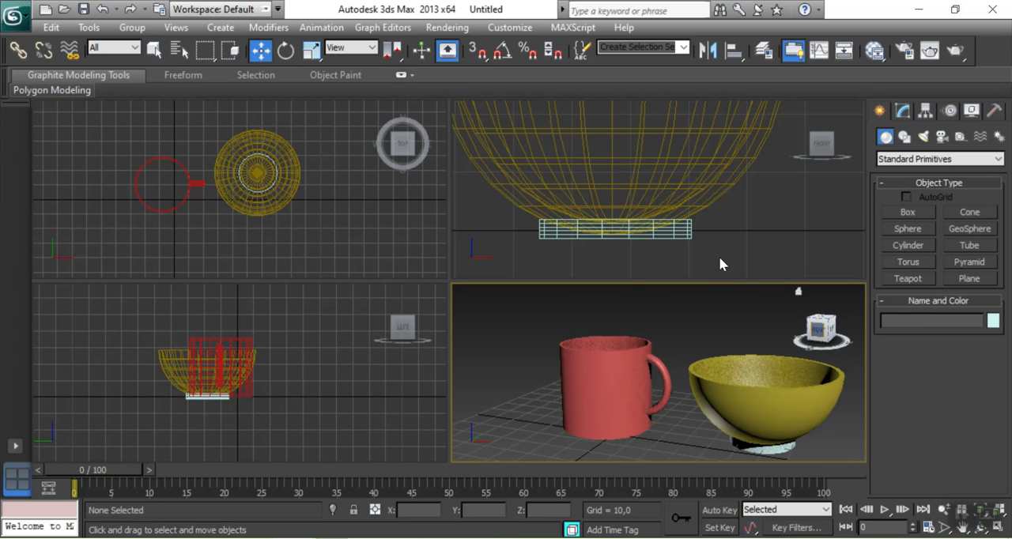
Raise the foot cylinder slightly into the bowl's base and deselect it
left_click(696, 261)
left_click(615, 237)
left_click_drag(615, 194, 615, 190)
left_click(663, 419)
scroll(760, 218, "down", 3)
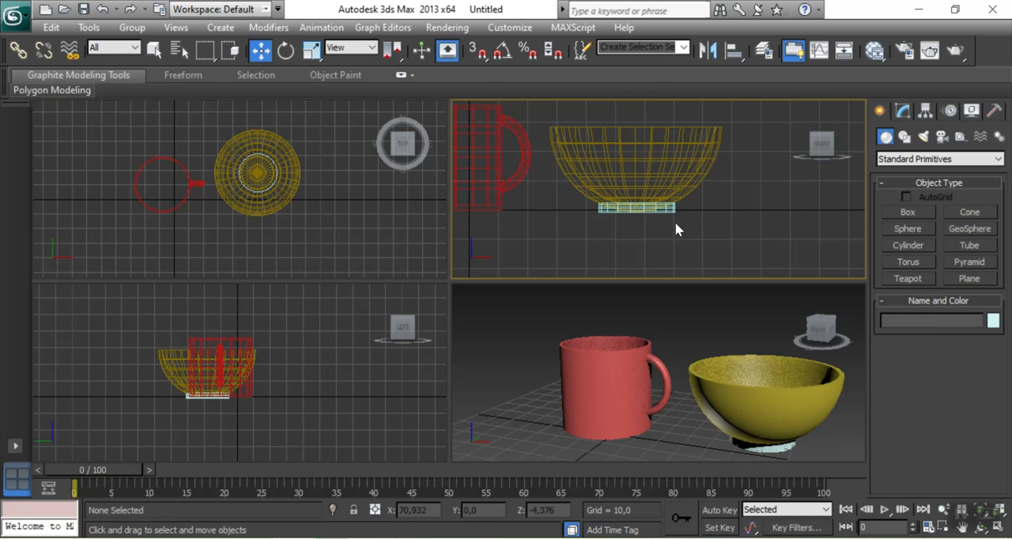
Join the foot cylinder and the bowl into one object with a Boolean Union, using the cylinder as operand A
left_click(671, 212)
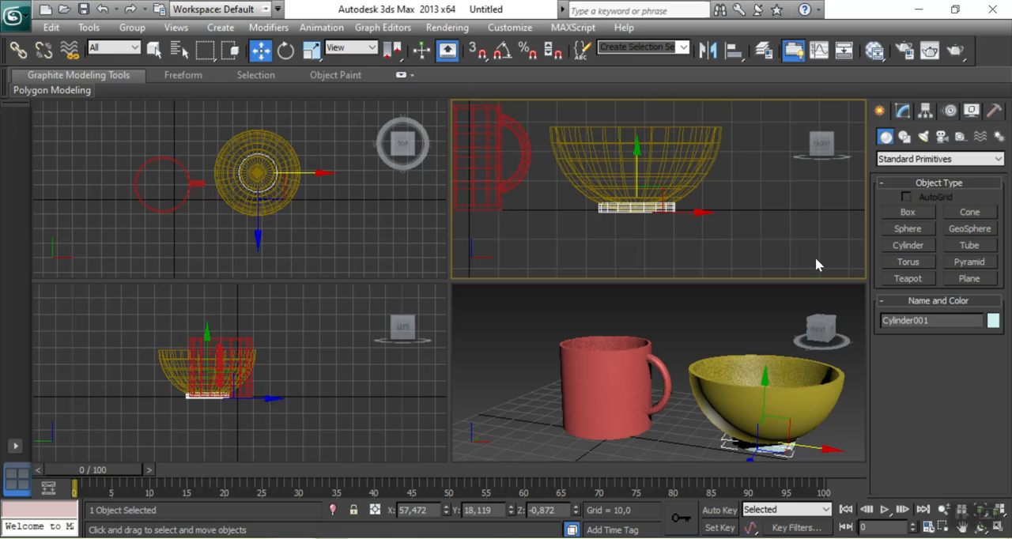
left_click(913, 160)
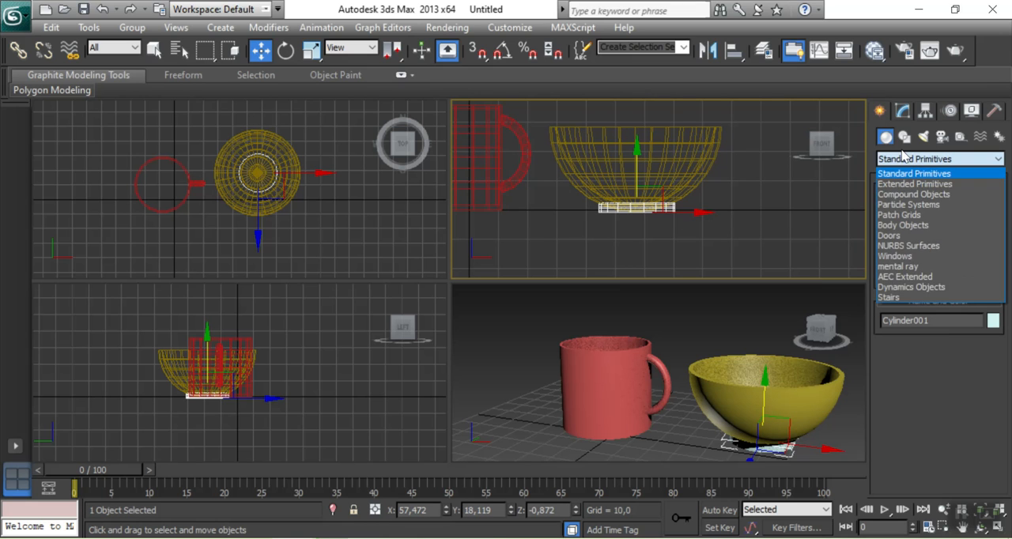
left_click(895, 196)
left_click(907, 262)
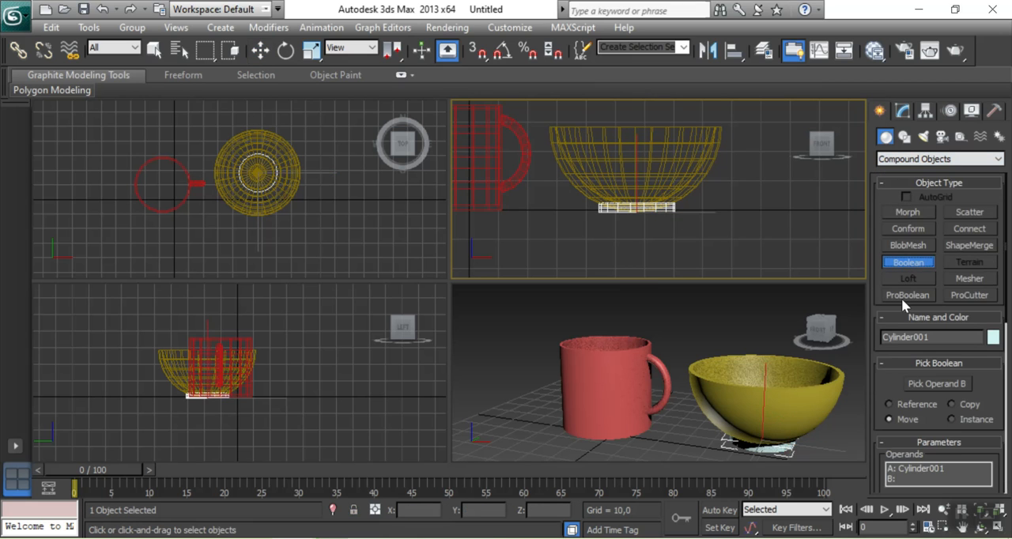
left_click_drag(882, 384, 902, 231)
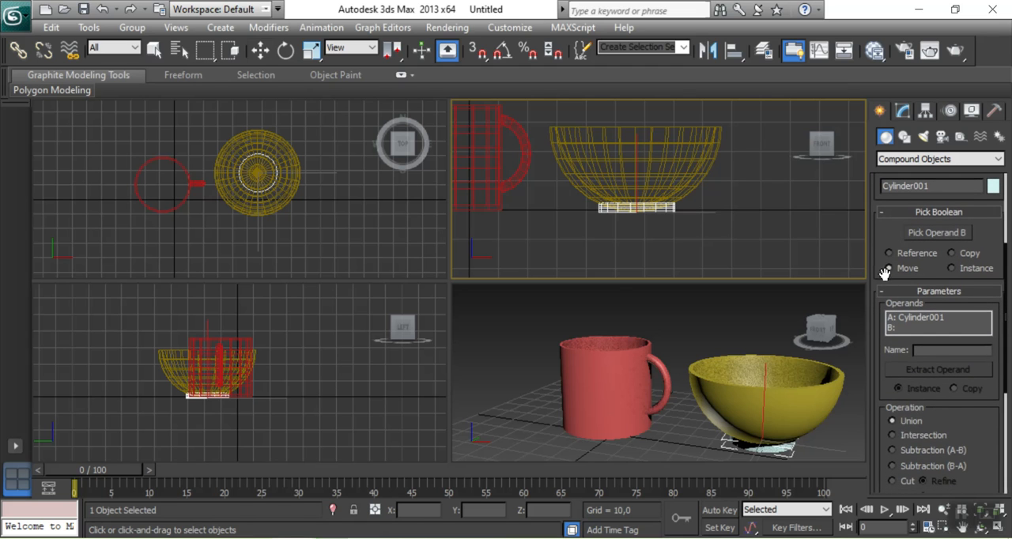
scroll(886, 280, "up", 2)
left_click(931, 283)
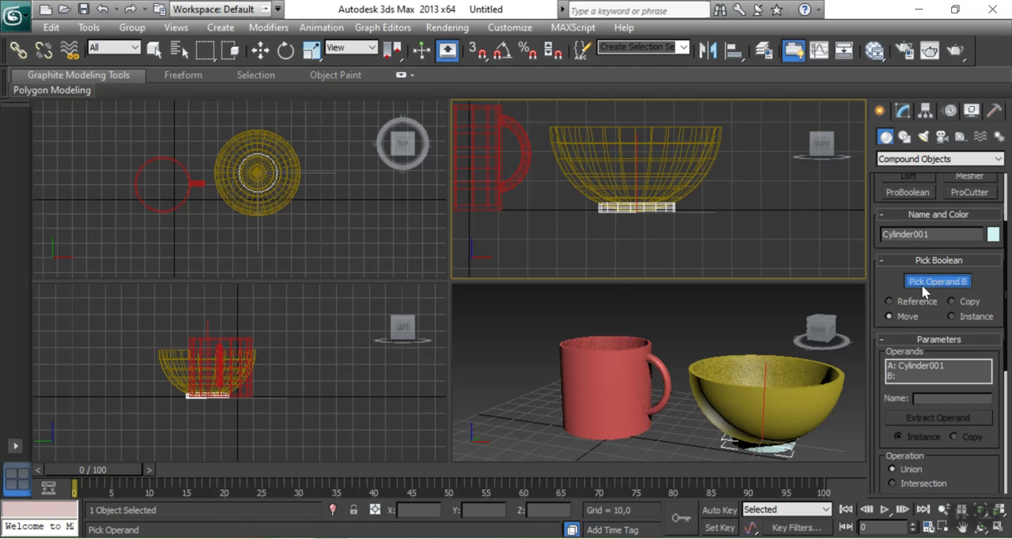
left_click(629, 164)
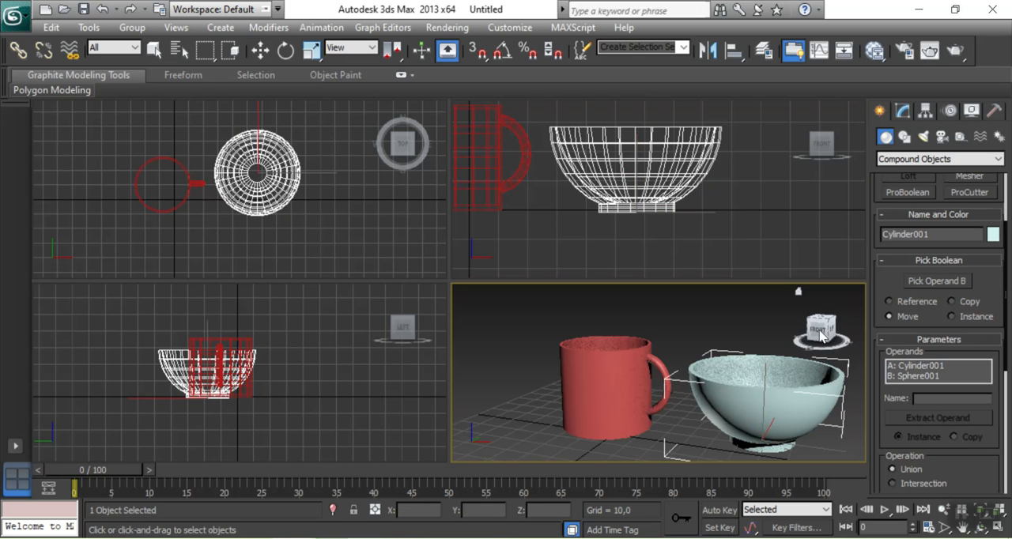
Inspect the joined bowl from above beside the mug and review the Boolean operation options
mouse_move(820, 335)
left_mouse_down()
mouse_move(854, 295)
mouse_move(800, 358)
mouse_move(848, 304)
mouse_move(918, 348)
mouse_move(839, 353)
mouse_move(819, 338)
mouse_move(823, 347)
left_mouse_up()
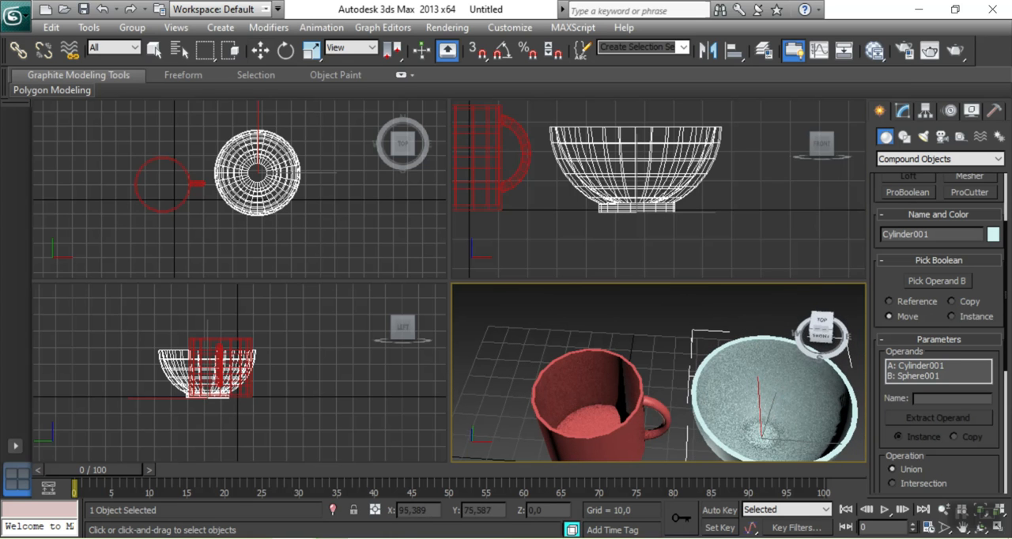
middle_click_drag(683, 348, 750, 314, "alt")
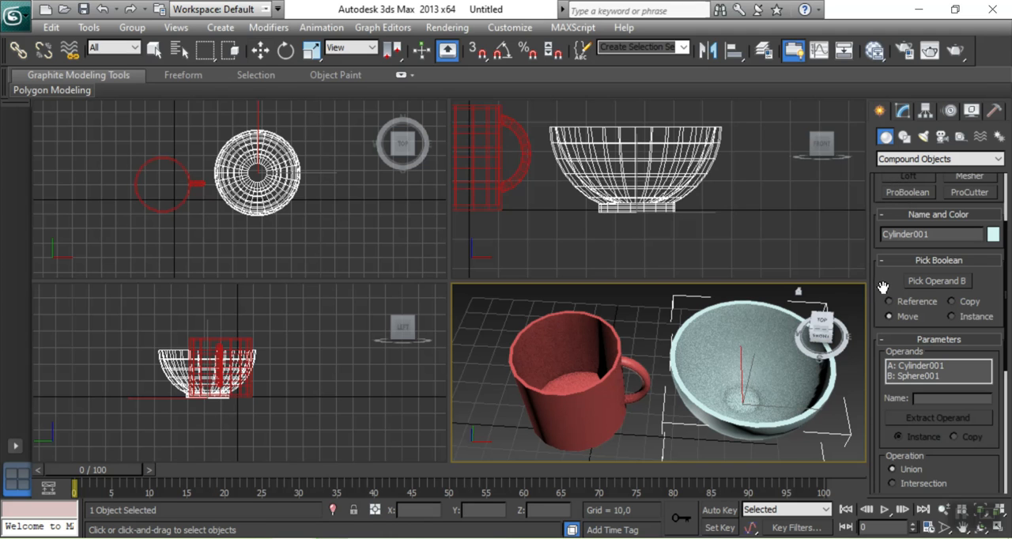
scroll(884, 286, "down", 3)
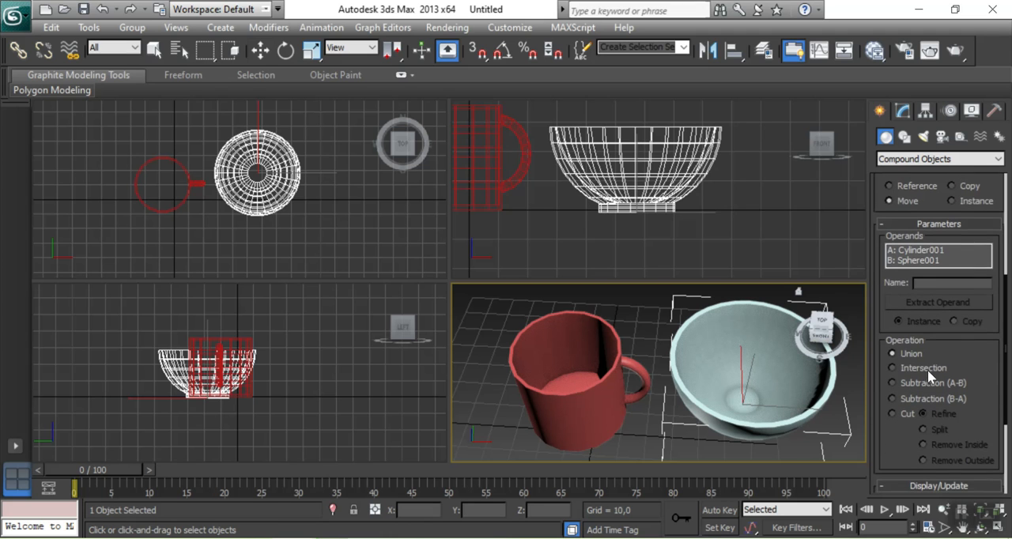
scroll(901, 436, "down", 1)
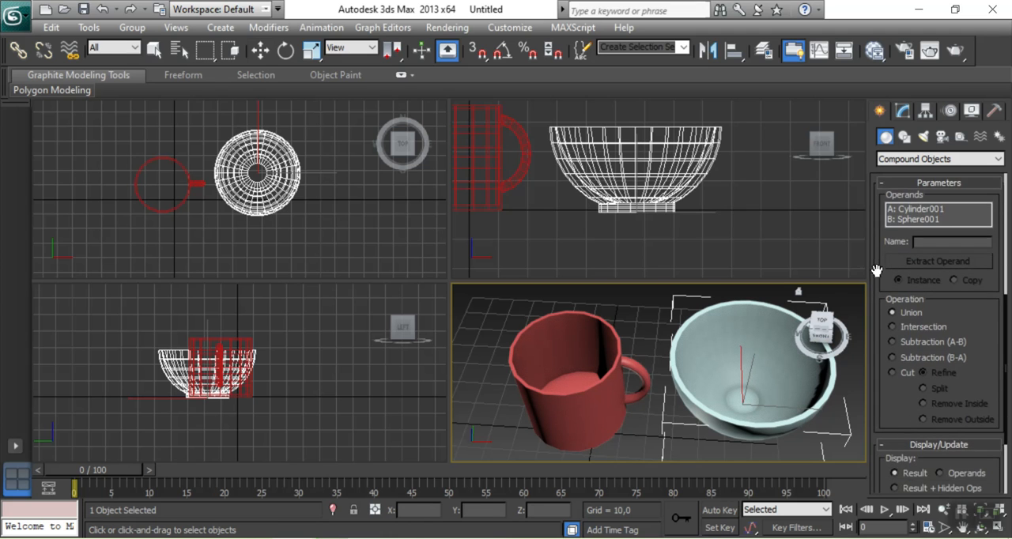
scroll(876, 270, "up", 6)
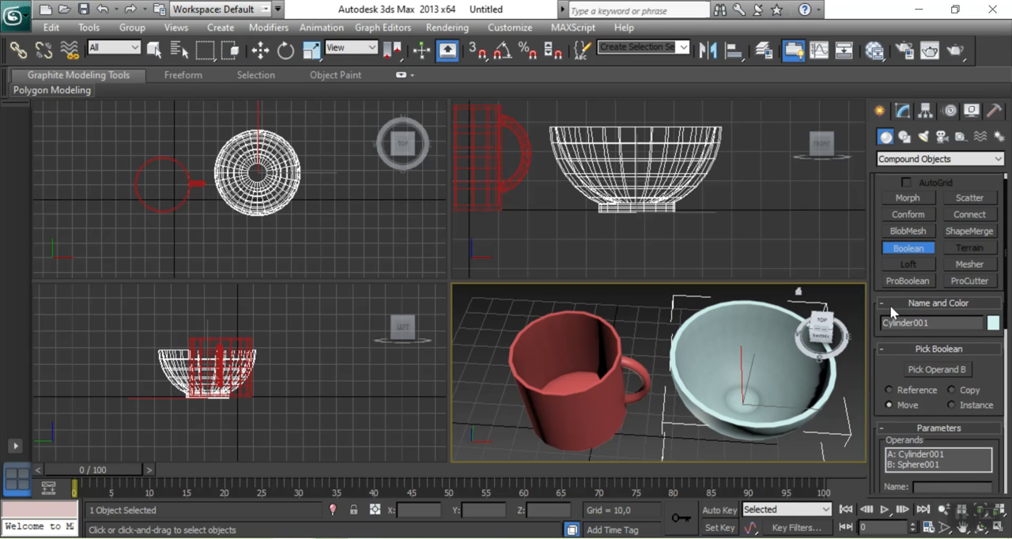
scroll(886, 305, "up", 1)
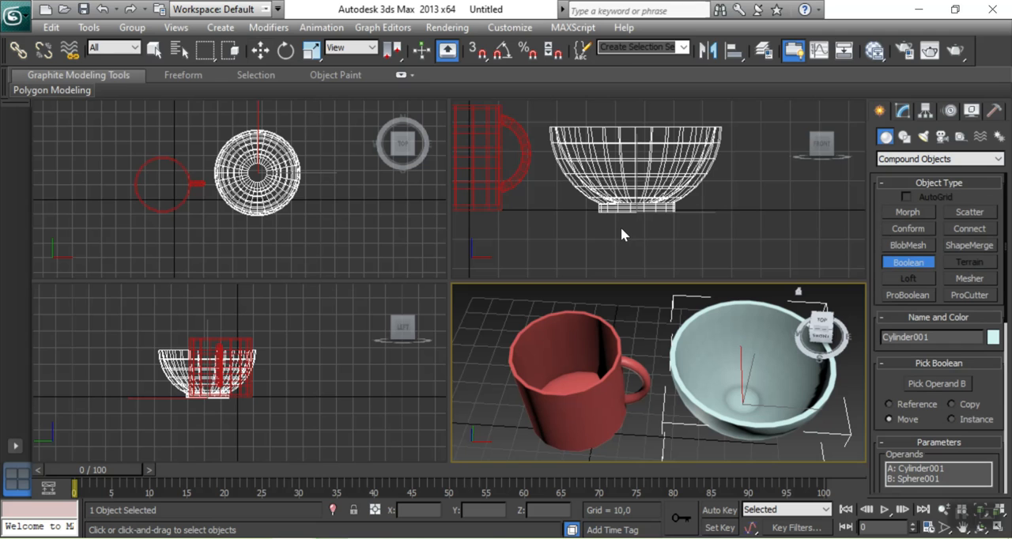
left_click(337, 248)
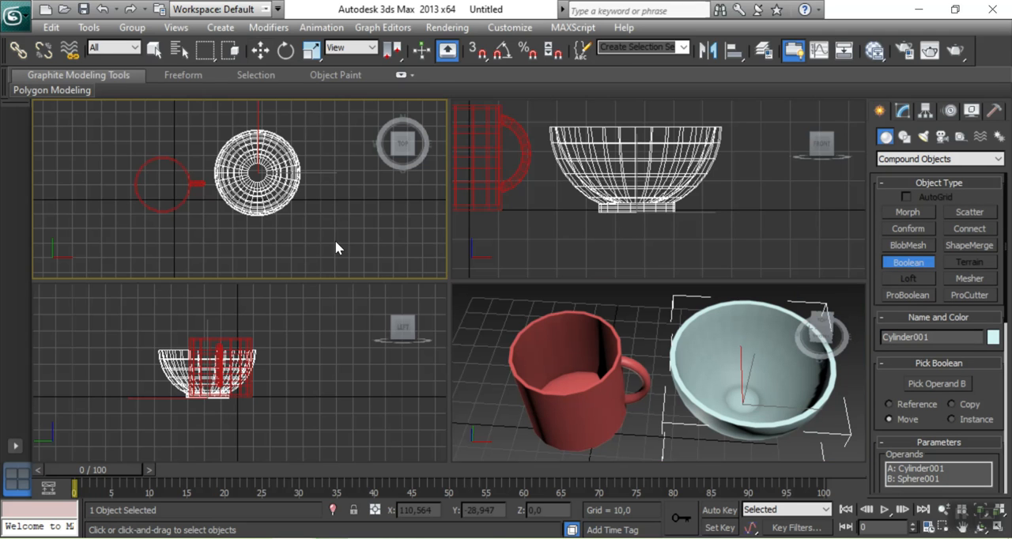
Open dadu.max from the Desktop without saving the current scene, and display the Extended Primitives object types
left_click(64, 9)
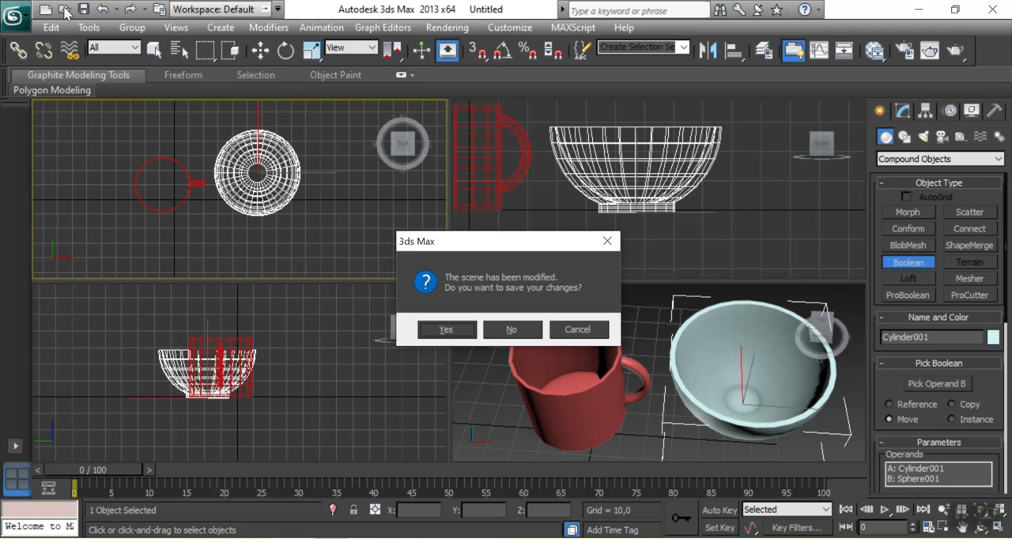
left_click(504, 331)
key("ctrl+o")
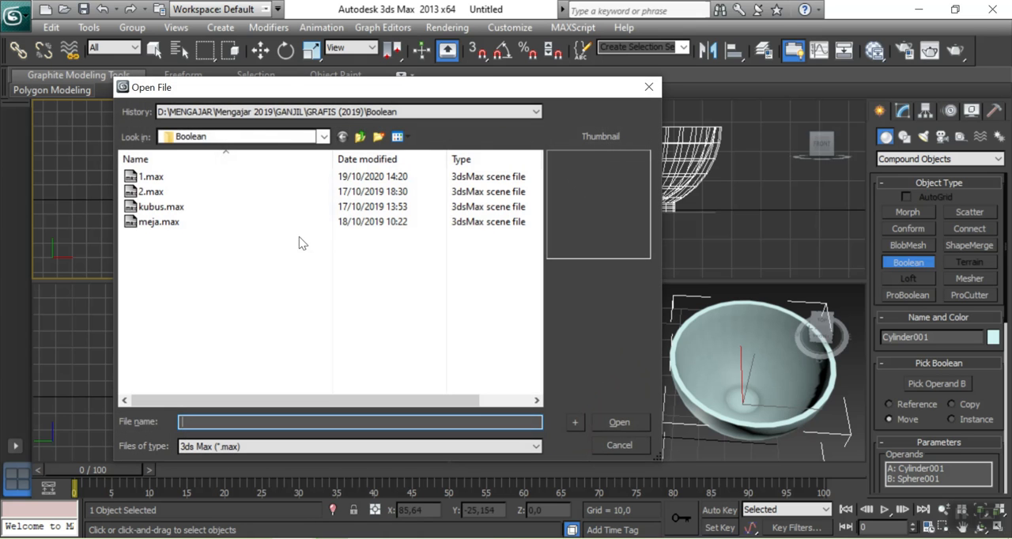
left_click(325, 137)
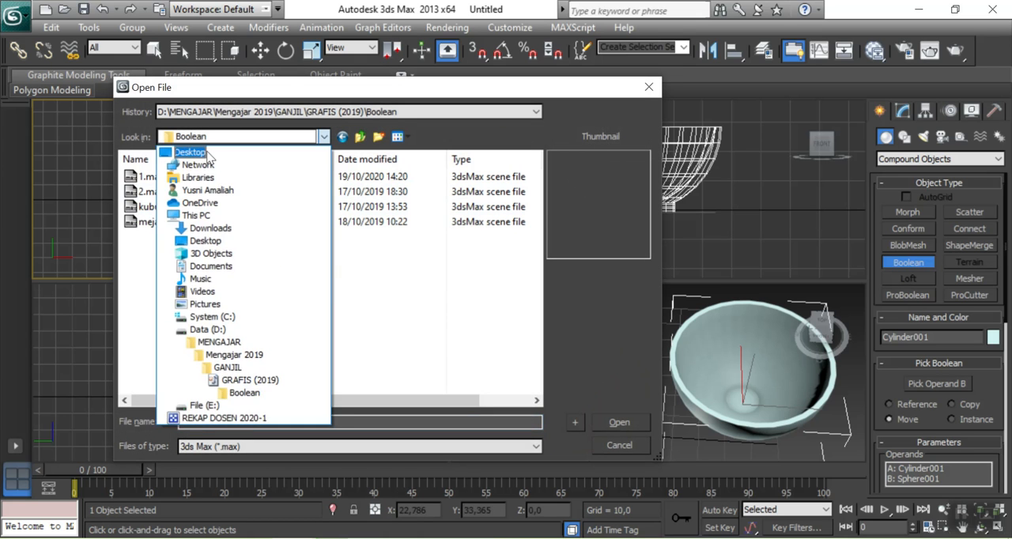
left_click(204, 155)
left_click(358, 307)
left_click(620, 423)
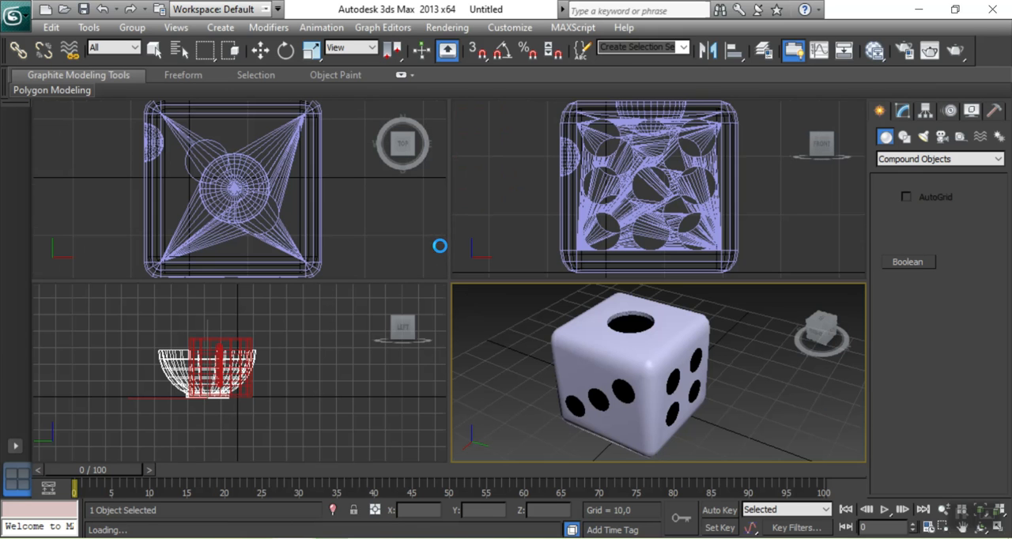
left_click(891, 159)
left_click(893, 180)
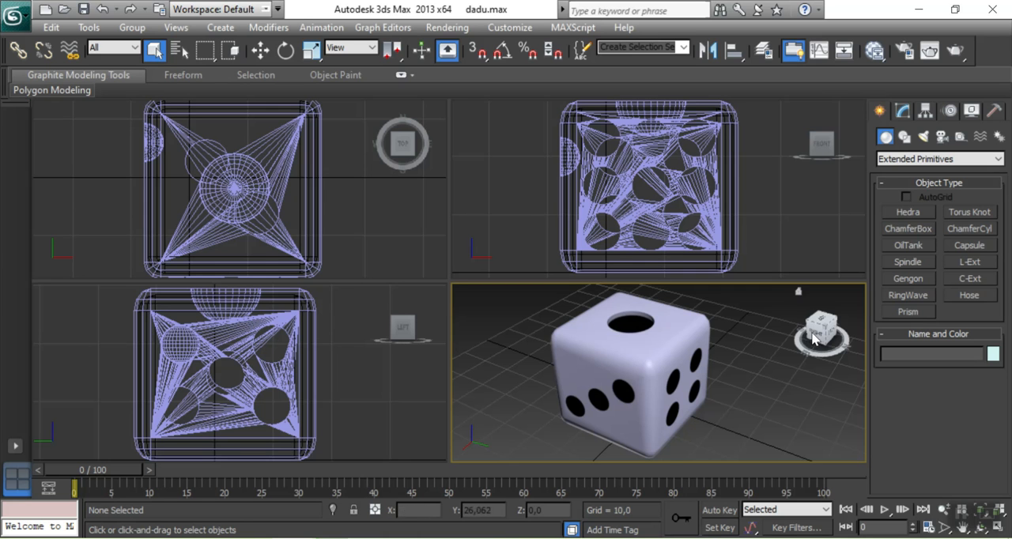
Examine the die's faces and their round recesses from the side, above and below in the perspective view
mouse_move(822, 332)
left_mouse_down()
mouse_move(843, 318)
mouse_move(854, 342)
mouse_move(843, 348)
mouse_move(815, 330)
left_mouse_up()
scroll(714, 355, "up", 10)
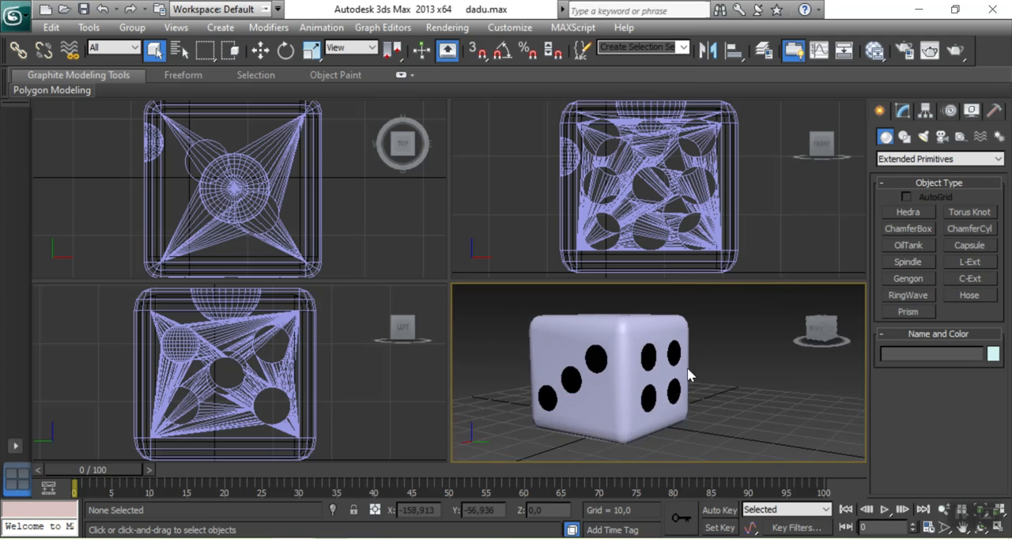
mouse_move(828, 330)
left_mouse_down()
mouse_move(815, 337)
mouse_move(821, 348)
mouse_move(824, 330)
left_mouse_up()
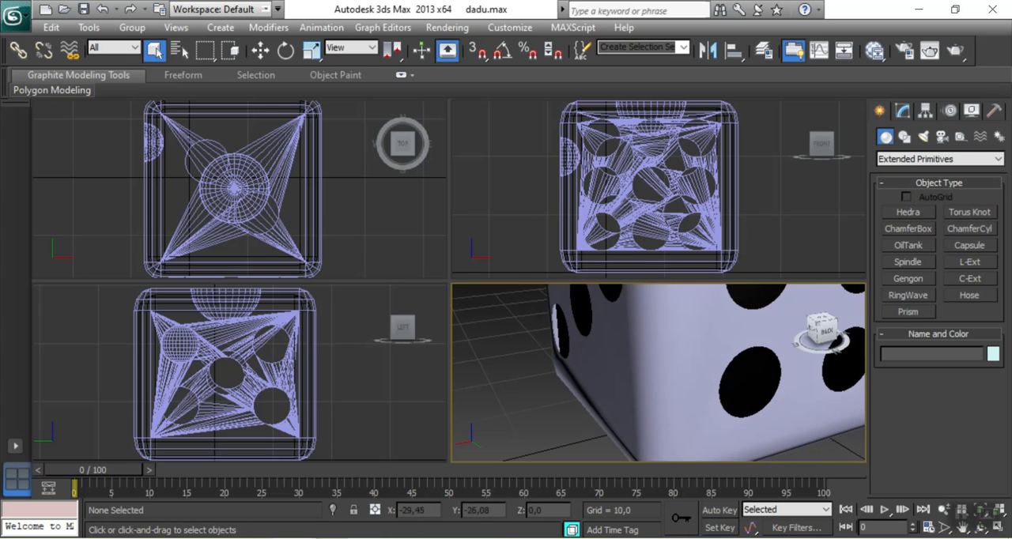
scroll(740, 348, "down", 3)
middle_click_drag(740, 348, 754, 380)
middle_click_drag(764, 332, 737, 392)
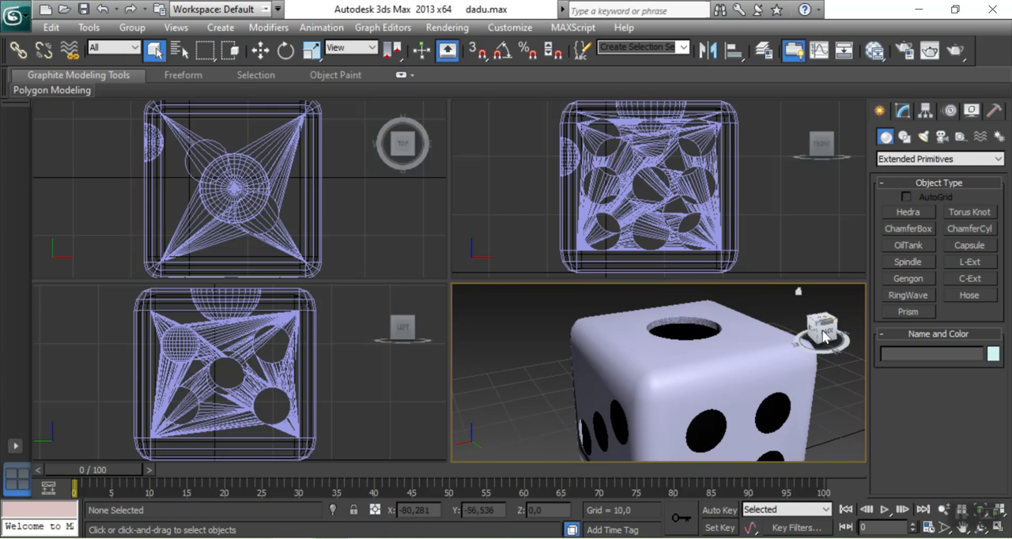
left_click_drag(825, 337, 824, 334)
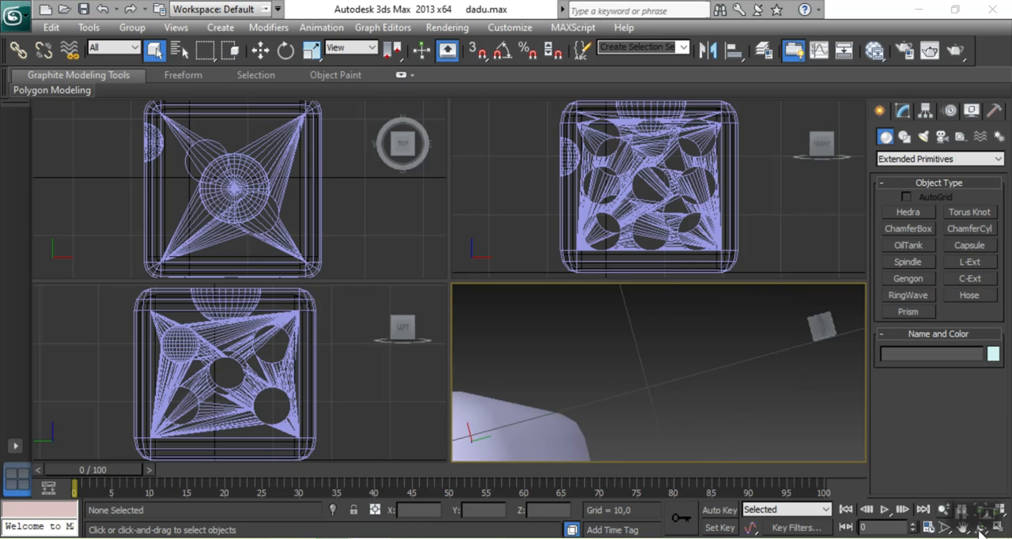
middle_click_drag(621, 345, 666, 303)
scroll(675, 342, "down", 5)
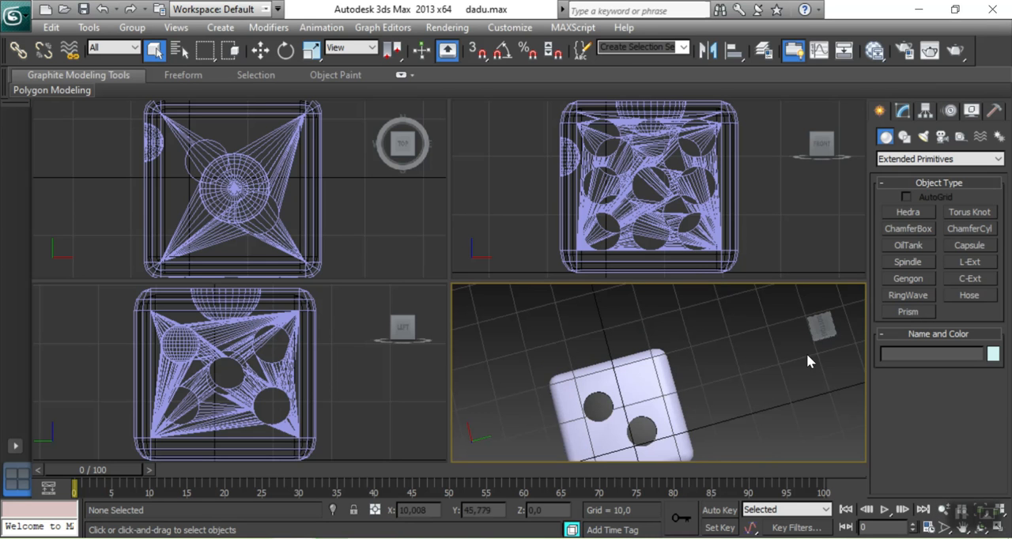
left_click_drag(823, 325, 820, 338)
middle_click_drag(719, 386, 721, 331)
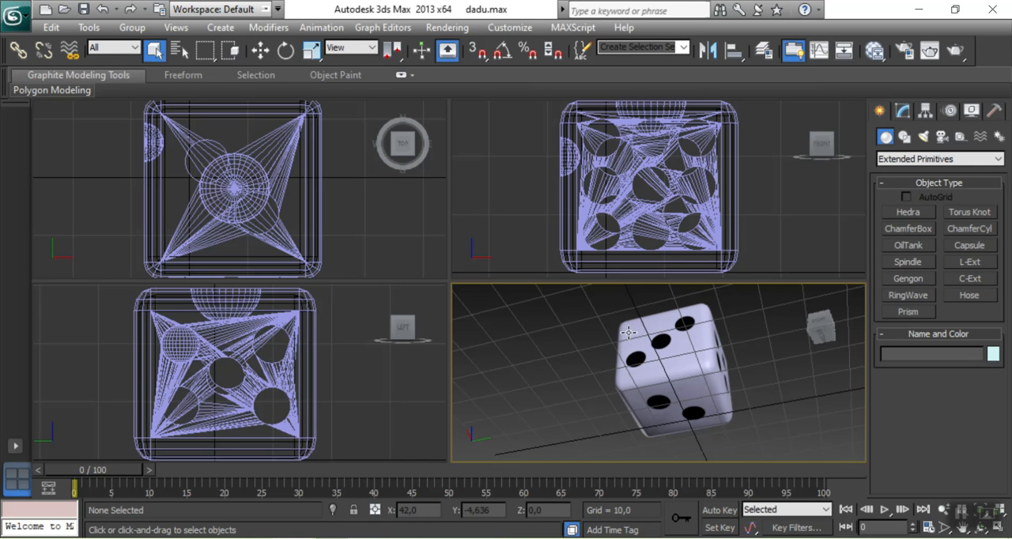
left_click(821, 330)
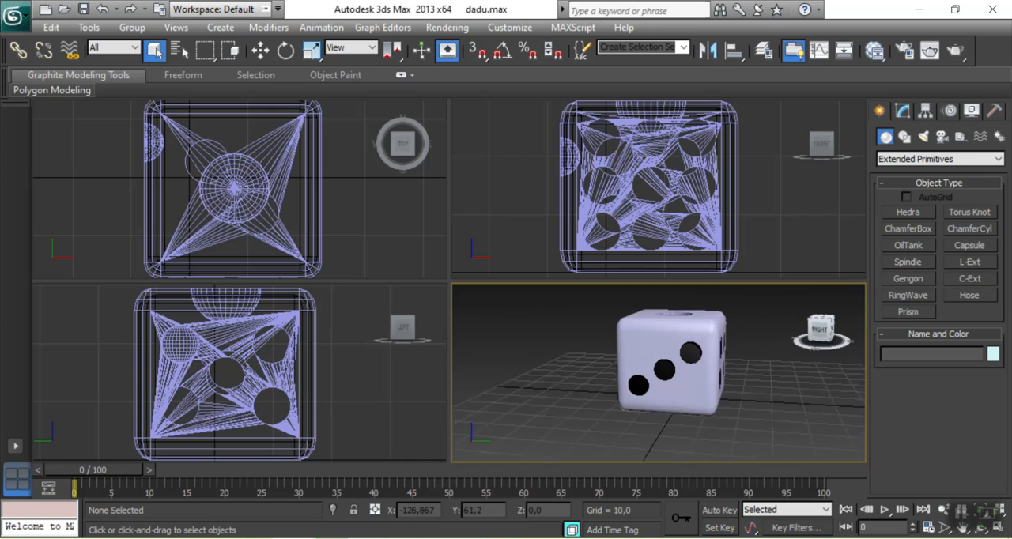
Examine the die's wireframe in the front and top views, briefly selecting its chamfer box body
middle_click_drag(775, 181, 770, 218)
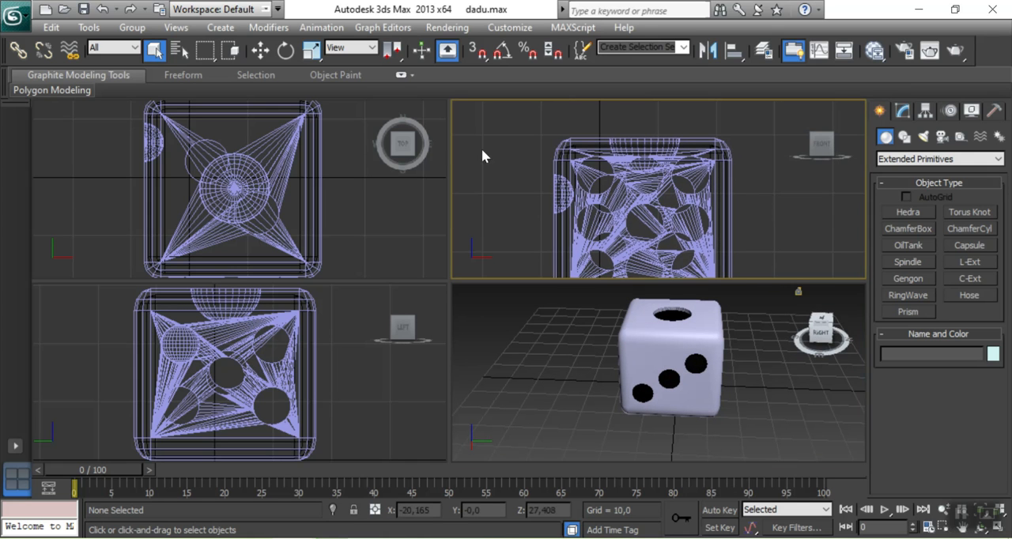
middle_click_drag(576, 159, 583, 162)
middle_click_drag(320, 179, 341, 208)
scroll(187, 155, "up", 2)
scroll(187, 155, "up", 2)
scroll(123, 177, "down", 2)
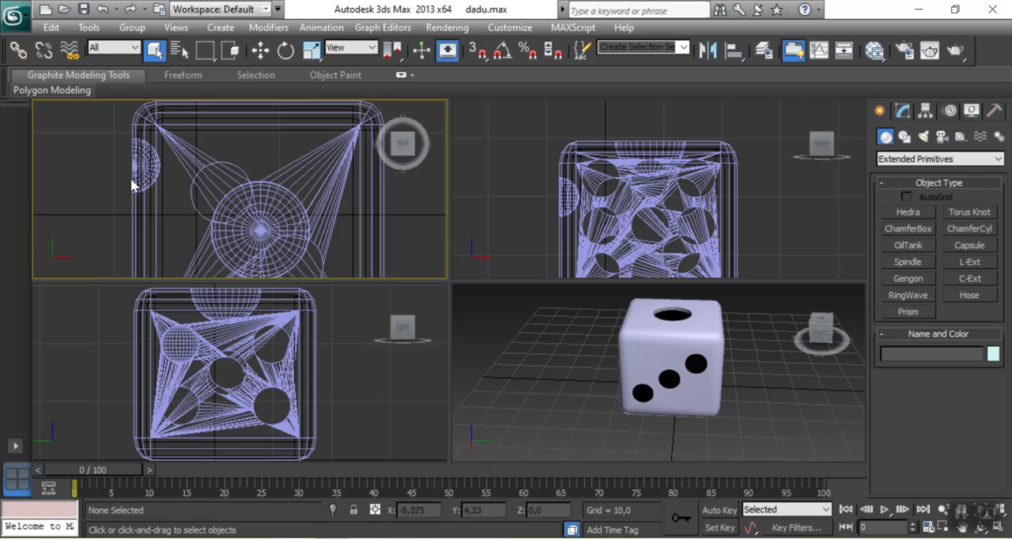
left_click(162, 151)
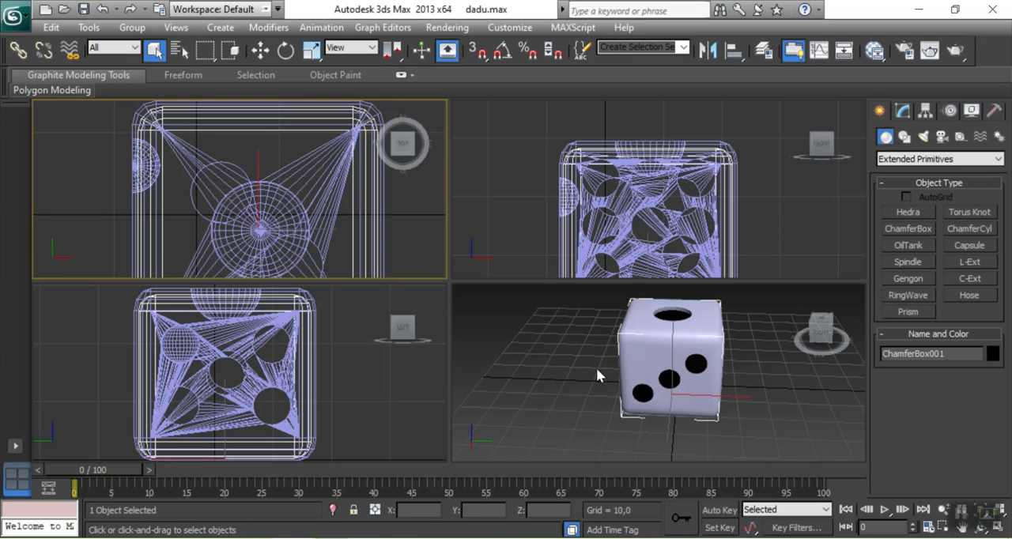
left_click(833, 397)
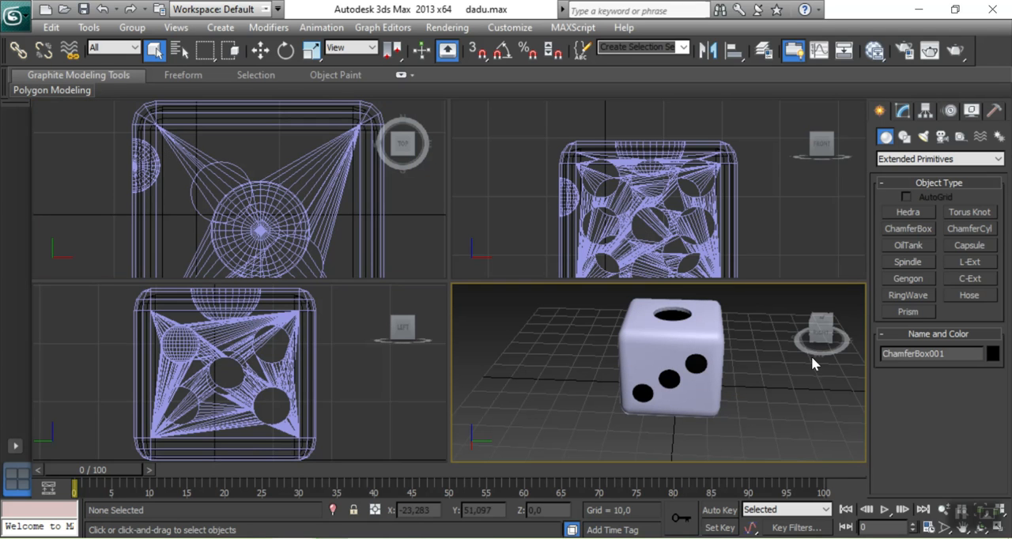
left_click_drag(819, 330, 822, 326)
Open kubus.max without saving the die scene, and view the whole hollow cube frame from above
left_click(63, 9)
left_click(505, 327)
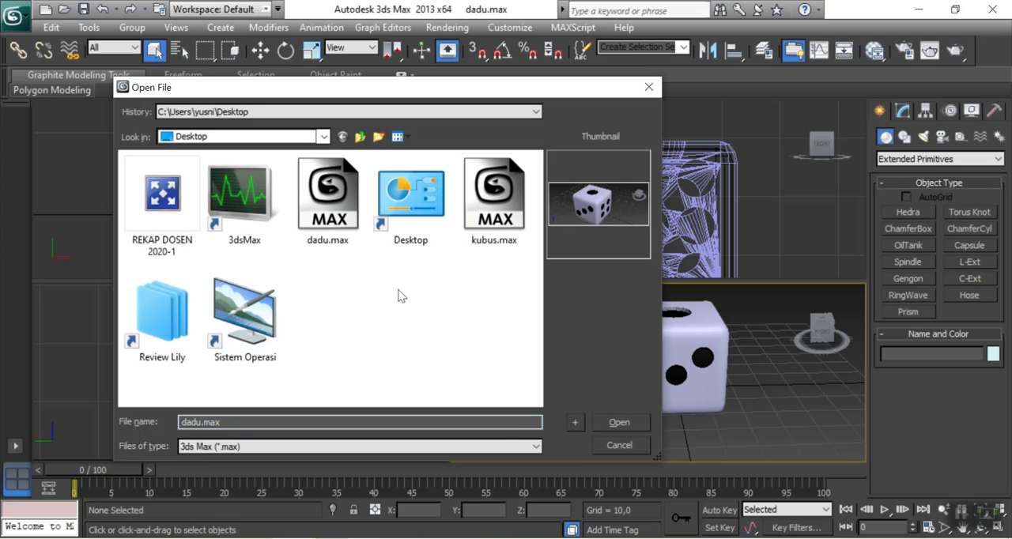
left_click(494, 197)
left_click(625, 419)
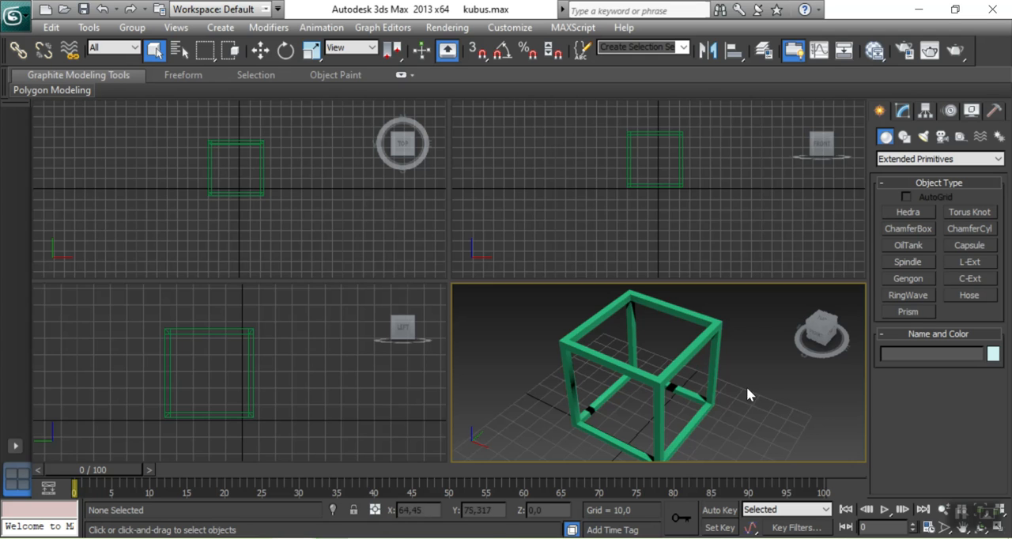
scroll(704, 382, "down", 2)
mouse_move(815, 337)
left_mouse_down()
mouse_move(768, 337)
mouse_move(802, 346)
left_mouse_up()
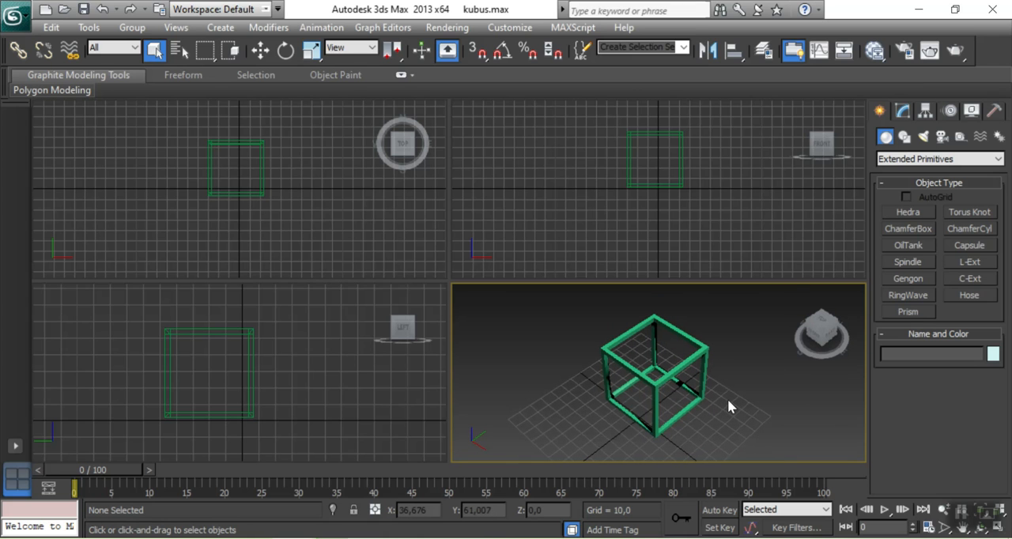